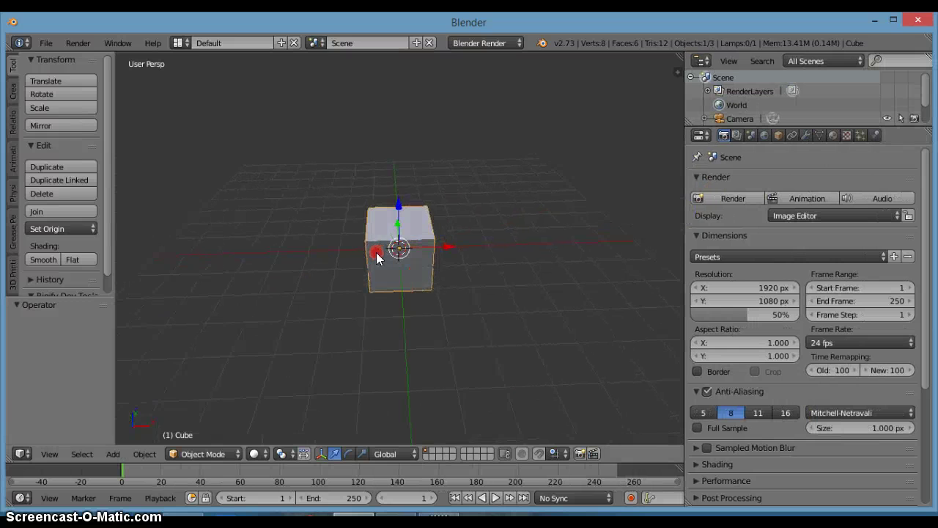
Scale the default cube by about 7.52 along the X axis and about 9.99 along the Y axis
key("s")
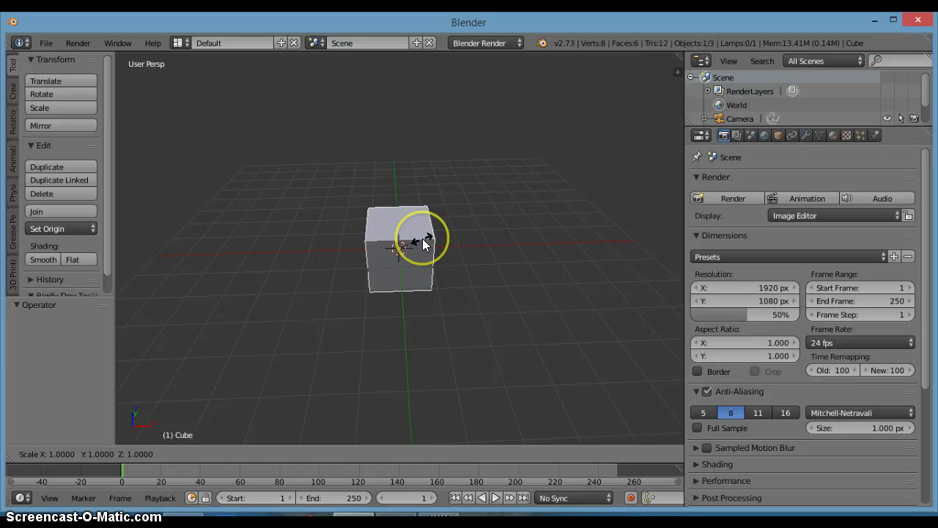
key("x")
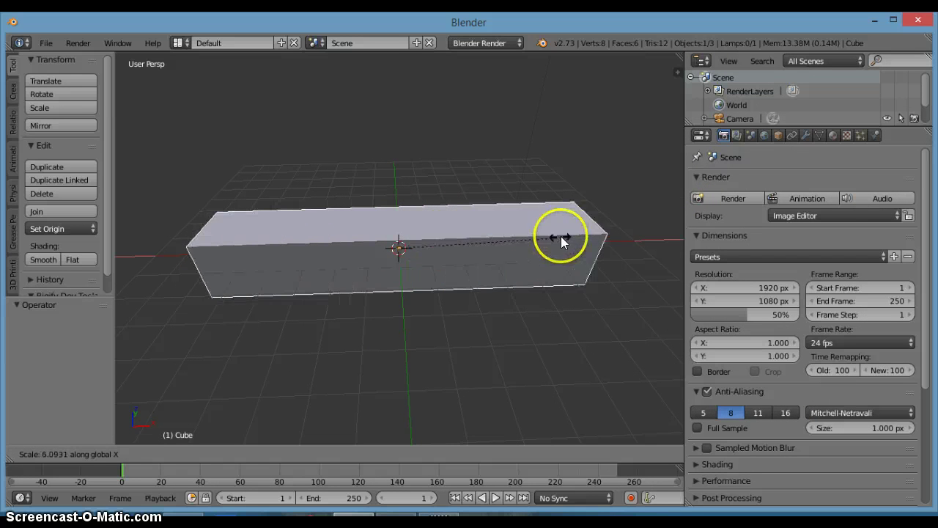
left_click(584, 232)
middle_click_drag(584, 233, 421, 291)
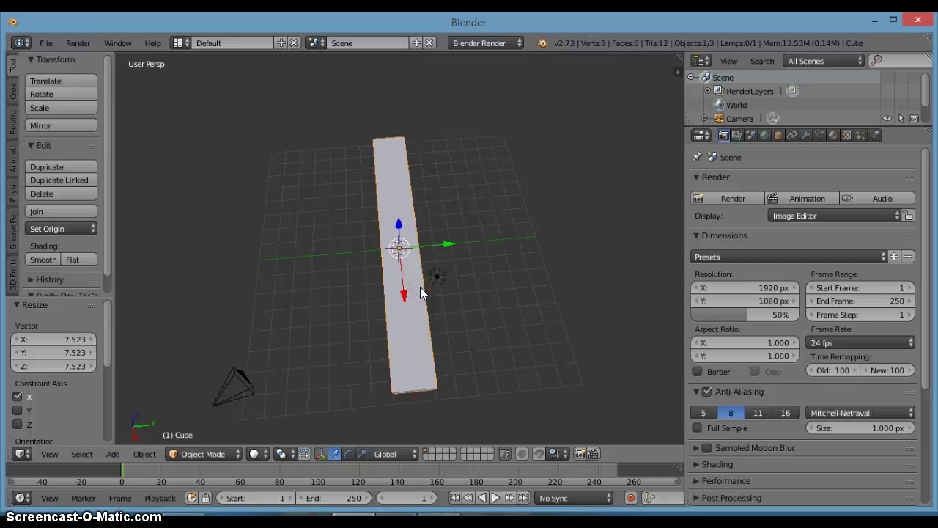
key("s")
key("y")
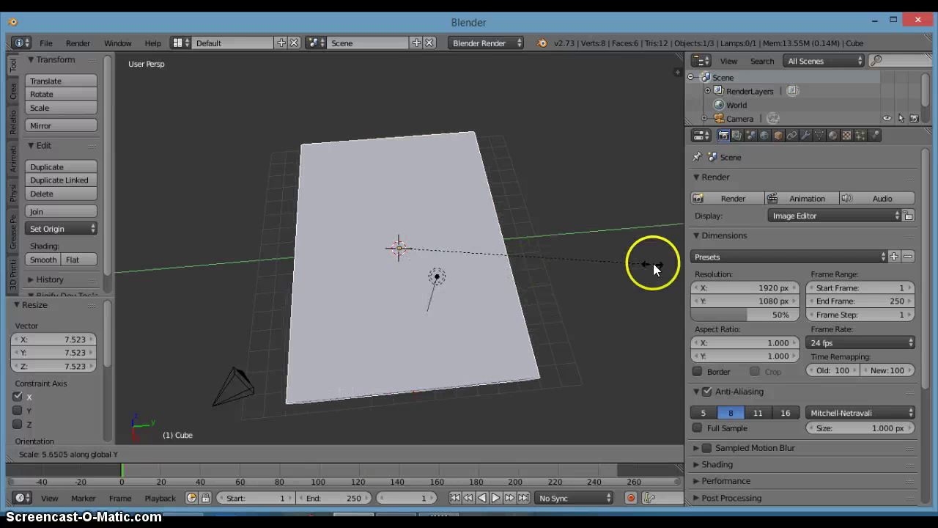
left_click(282, 250)
middle_click_drag(283, 251, 481, 260)
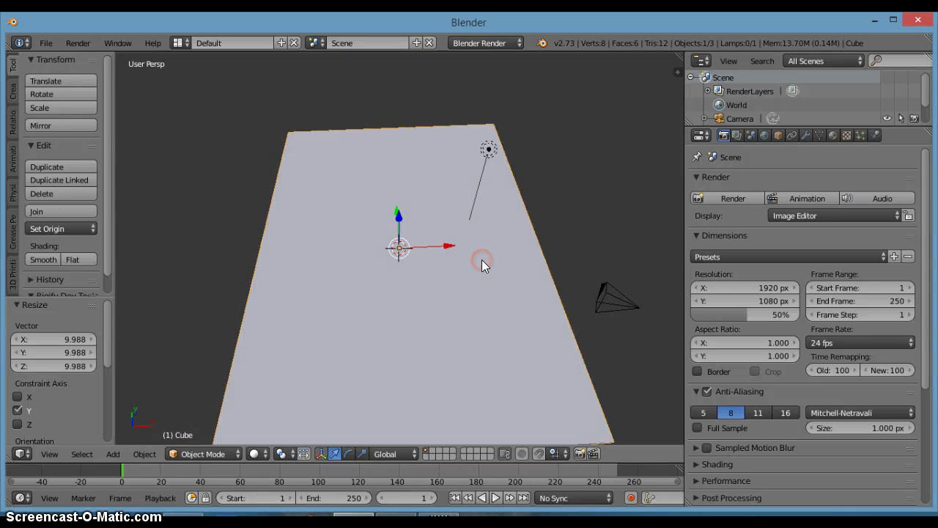
Scale the slab by about 1.65 along the X axis and about 1.07 along the Z axis
key("s")
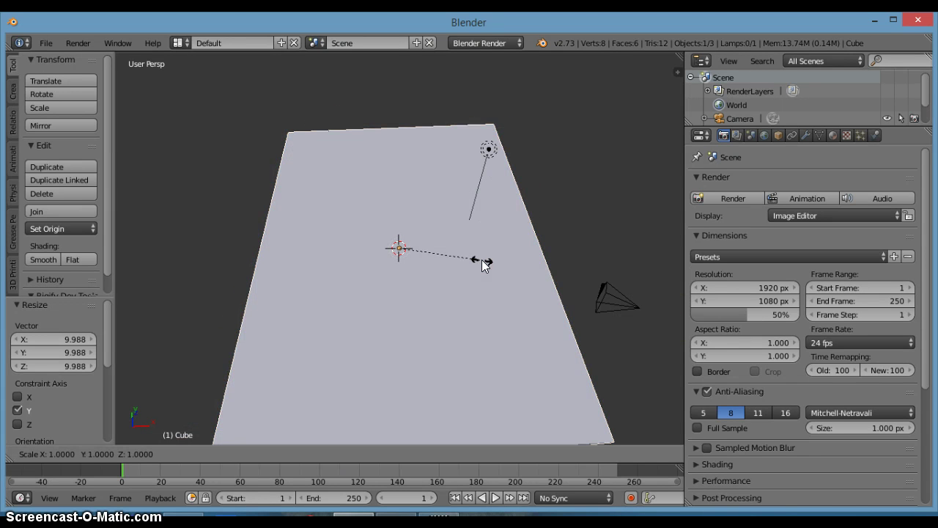
key("x")
left_click(517, 269)
scroll(518, 271, "down", 5)
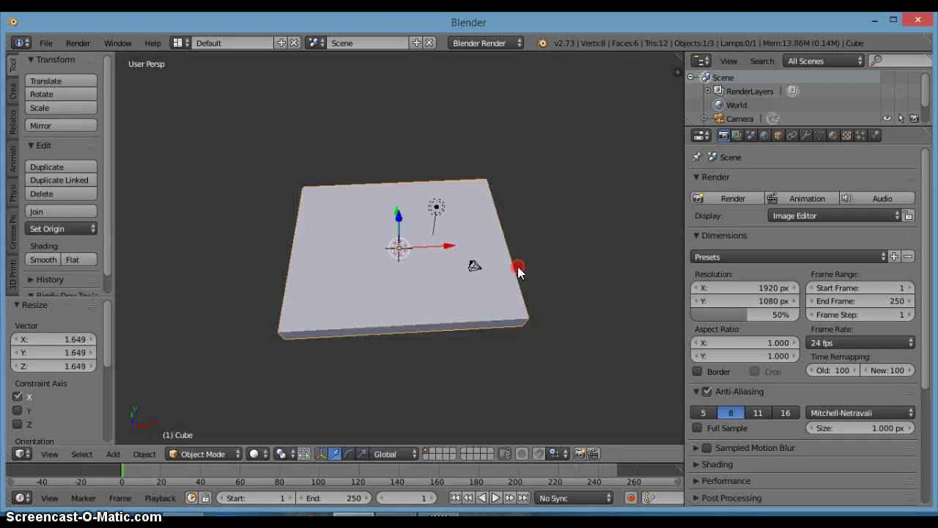
middle_click_drag(517, 271, 549, 198)
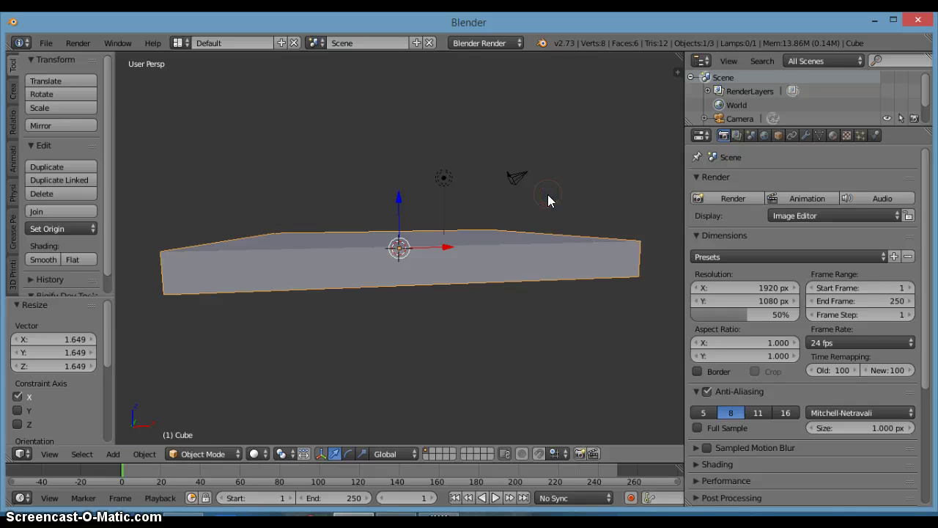
key("s")
key("z")
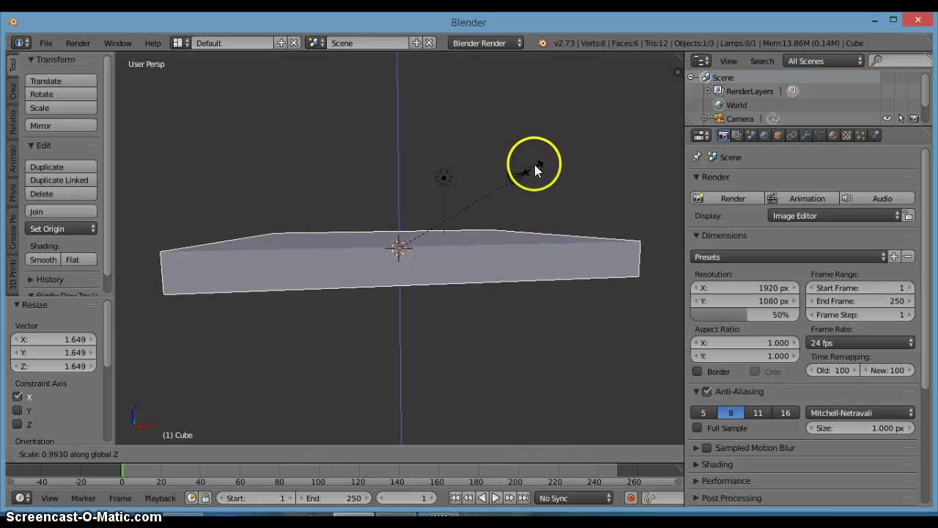
left_click(538, 153)
middle_click_drag(537, 155, 517, 251)
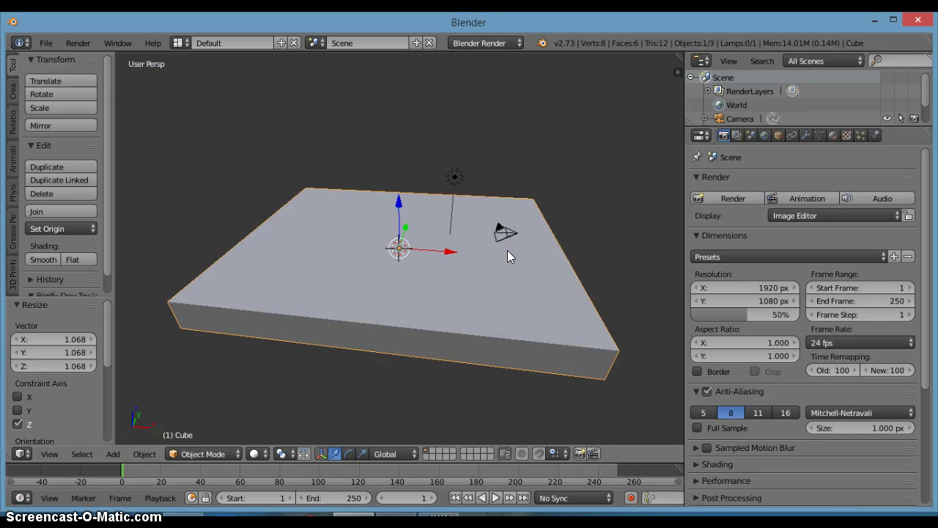
Switch the 3D view to orthographic projection with the whole slab in view from above
key("KP_5")
scroll(427, 234, "up", 6)
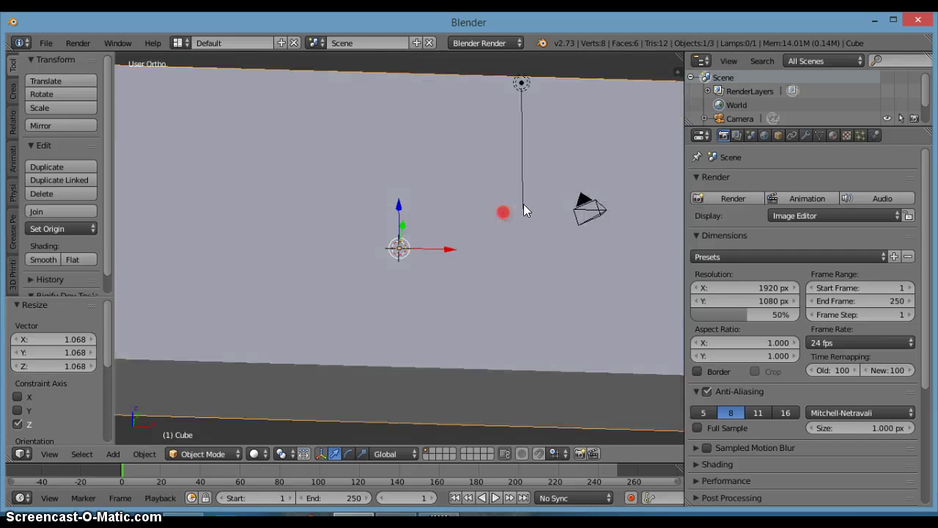
middle_click_drag(523, 210, 461, 267)
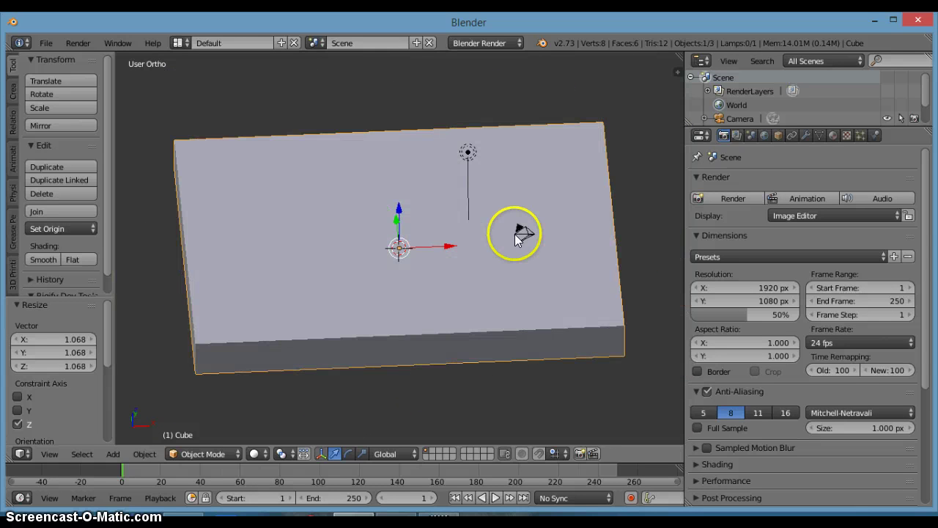
middle_click_drag(413, 236, 441, 276)
scroll(490, 243, "down", 3)
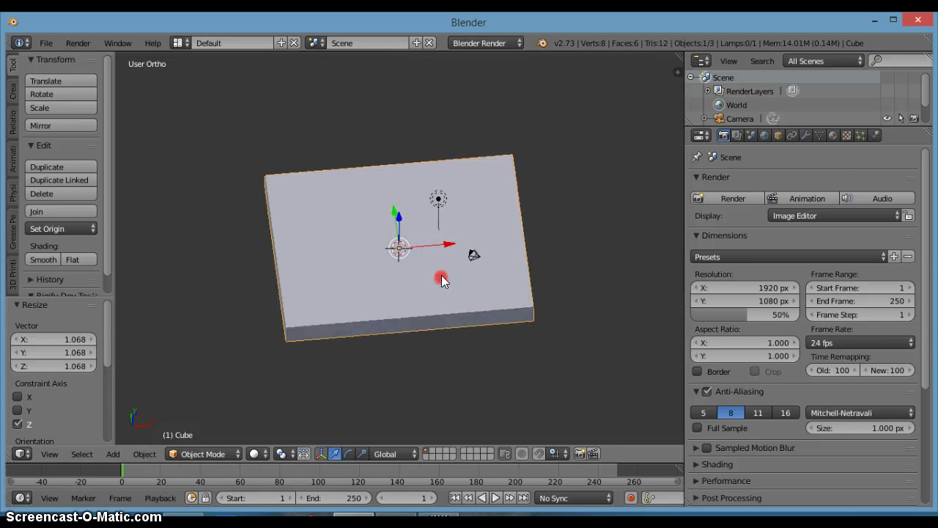
scroll(445, 269, "up", 2)
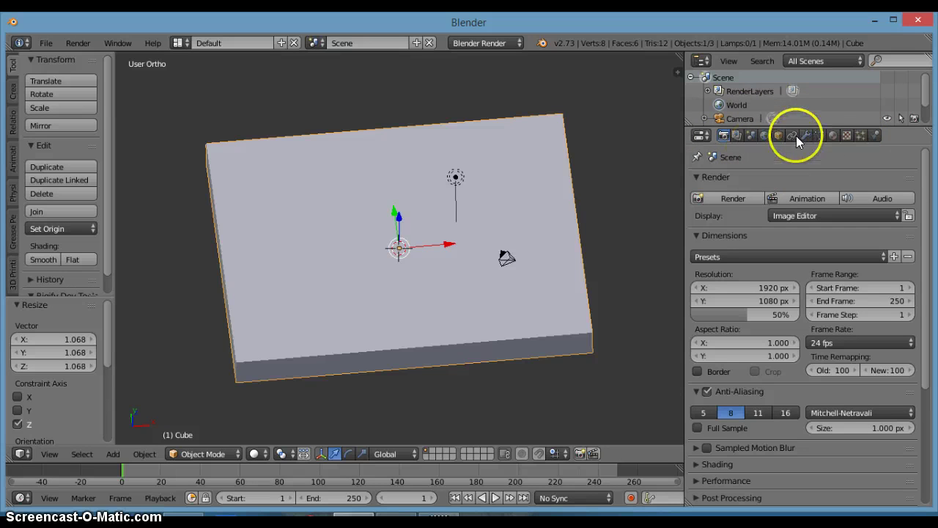
Enable Dynamic Paint physics on the slab
left_click(872, 137)
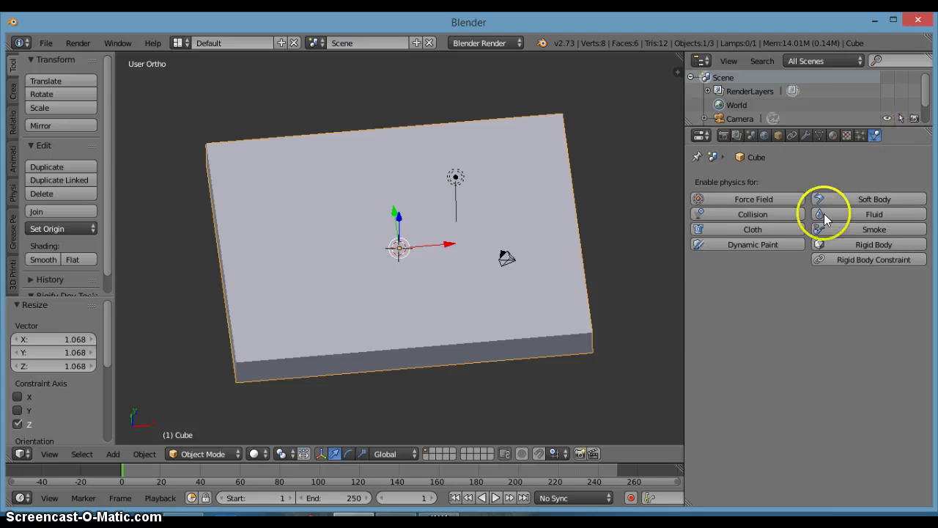
left_click(760, 248)
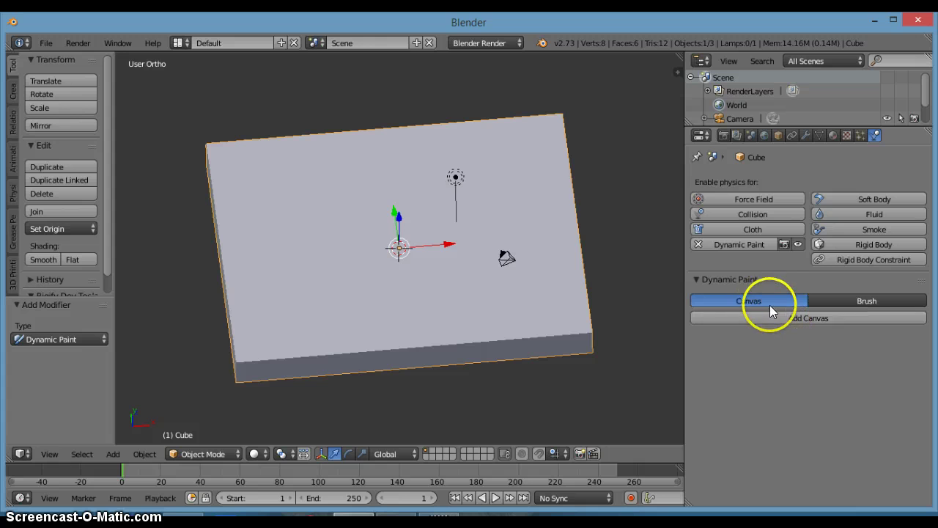
middle_click_drag(542, 288, 483, 258)
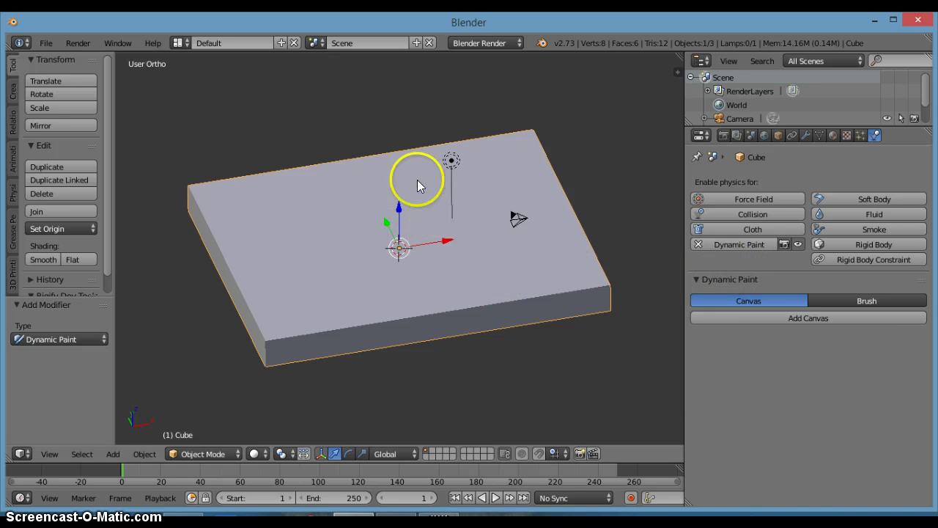
middle_click_drag(418, 184, 430, 233)
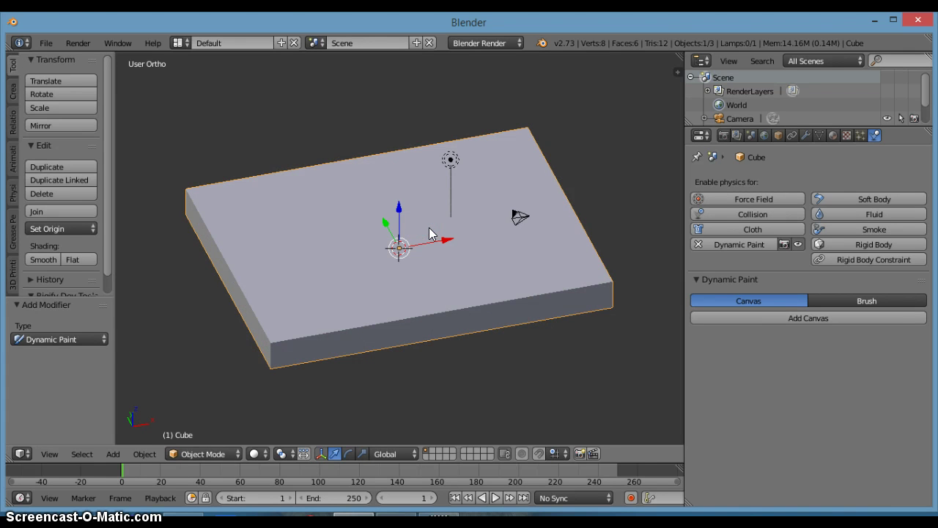
Enter Edit Mode and subdivide the slab's entire mesh five times with one cut each
key("Tab")
left_click(450, 227)
middle_click_drag(449, 226, 436, 239)
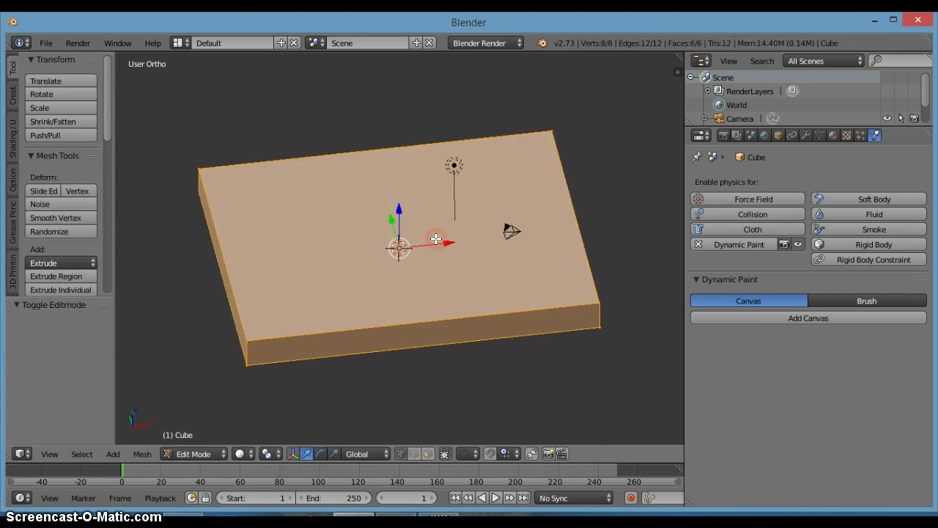
key("w")
left_click(422, 157)
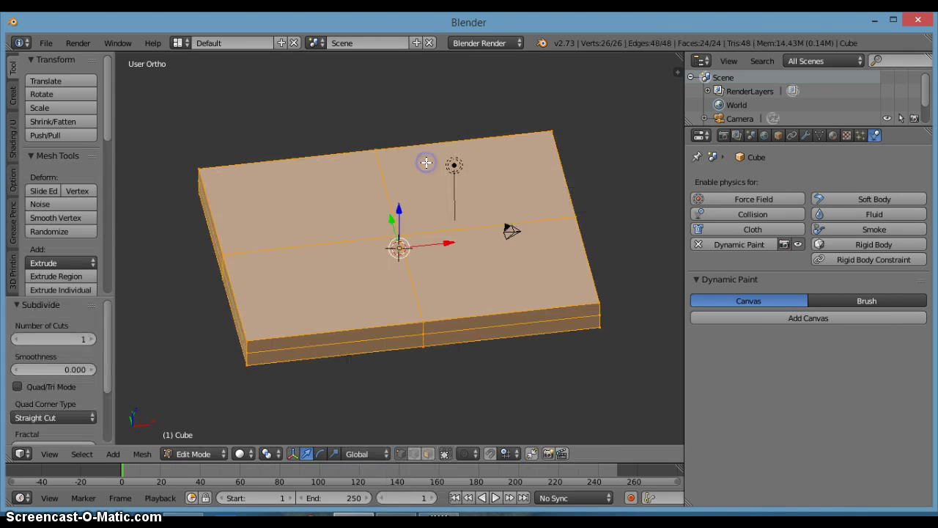
key("w")
left_click(426, 163)
key("w")
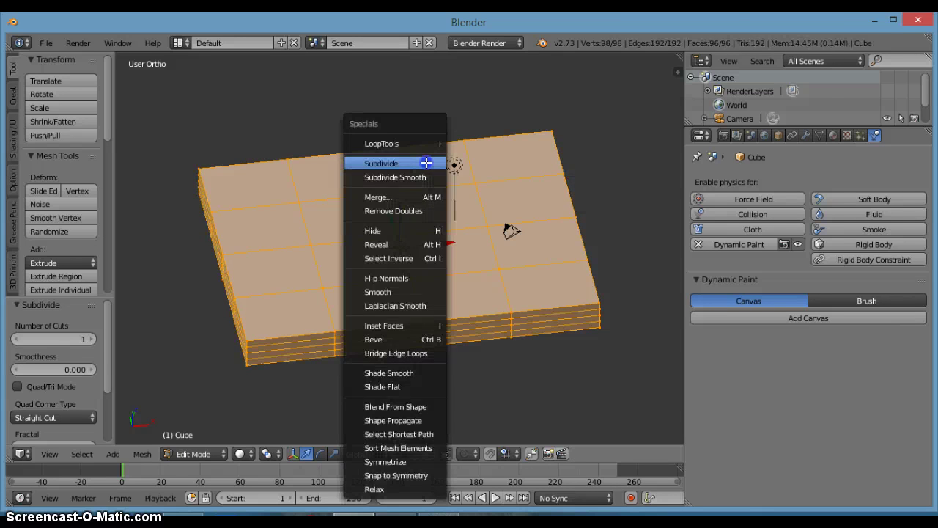
left_click(426, 163)
key("w")
left_click(426, 163)
key("w")
left_click(426, 162)
Try a sixth subdivision of the slab's mesh and undo it
mouse_move(427, 159)
middle_mouse_down()
mouse_move(473, 241)
mouse_move(448, 164)
mouse_move(524, 236)
mouse_move(479, 195)
mouse_move(440, 235)
mouse_move(461, 308)
mouse_move(415, 195)
mouse_move(388, 67)
mouse_move(408, 174)
mouse_move(392, 251)
mouse_move(458, 218)
mouse_move(439, 287)
mouse_move(423, 266)
mouse_move(428, 197)
mouse_move(418, 206)
mouse_move(427, 192)
mouse_move(367, 279)
mouse_move(391, 227)
mouse_move(376, 253)
middle_mouse_up()
key("w")
left_click(448, 164)
key("ctrl+z")
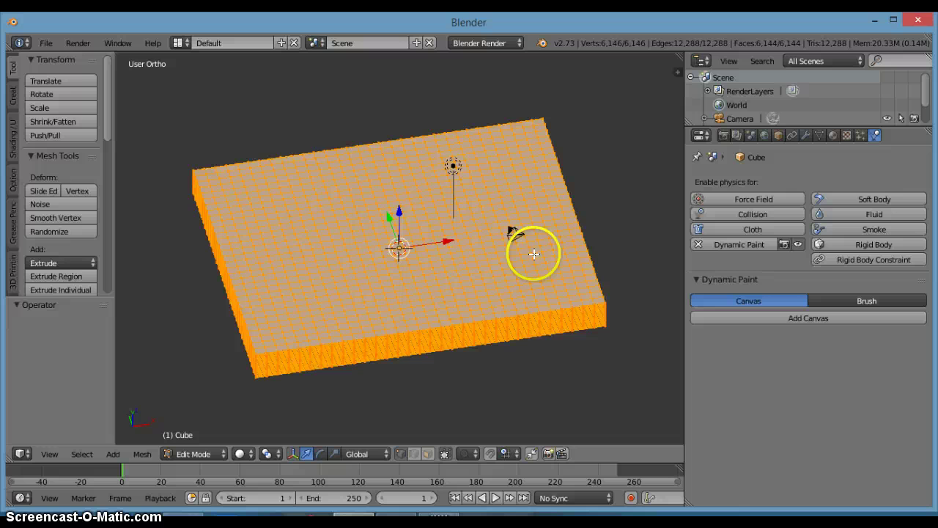
Return the slab to Object Mode and add a Dynamic Paint canvas to it
scroll(519, 272, "down", 1)
key("Tab")
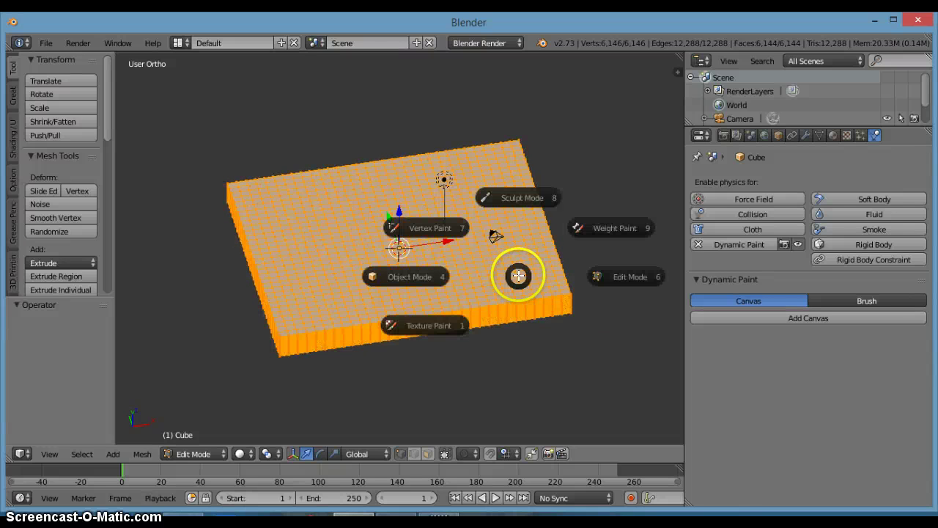
left_click(423, 290)
scroll(446, 282, "down", 2)
middle_click_drag(448, 285, 439, 258)
scroll(506, 235, "up", 5)
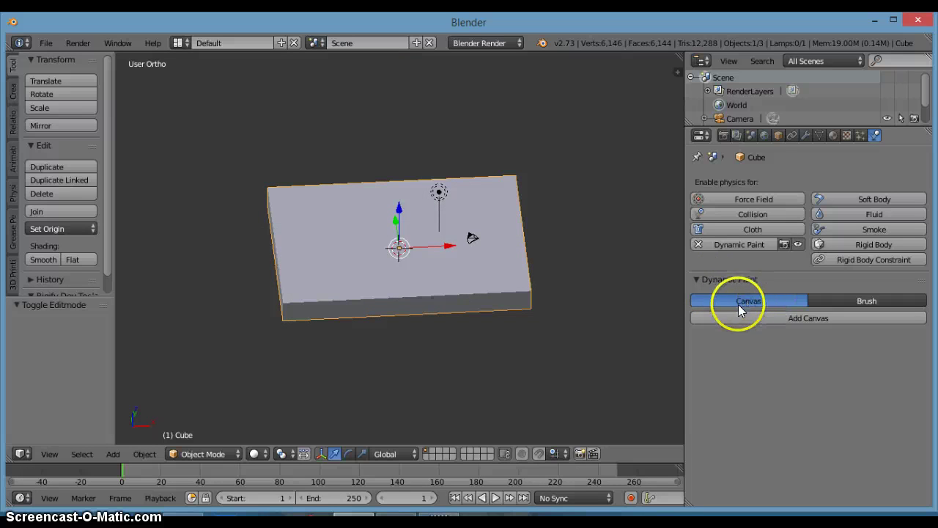
left_click(795, 318)
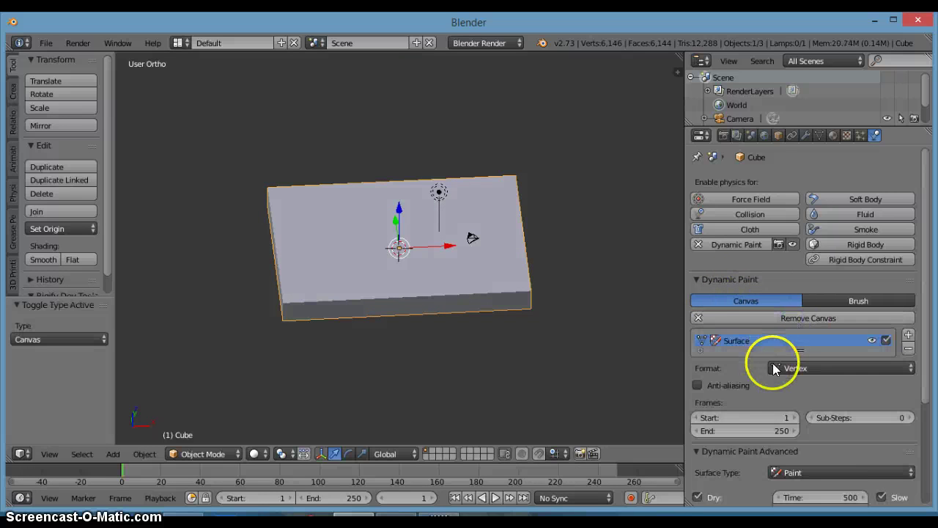
Set the surface type of the slab's Dynamic Paint canvas to Waves
scroll(773, 368, "down", 3)
scroll(766, 368, "down", 2)
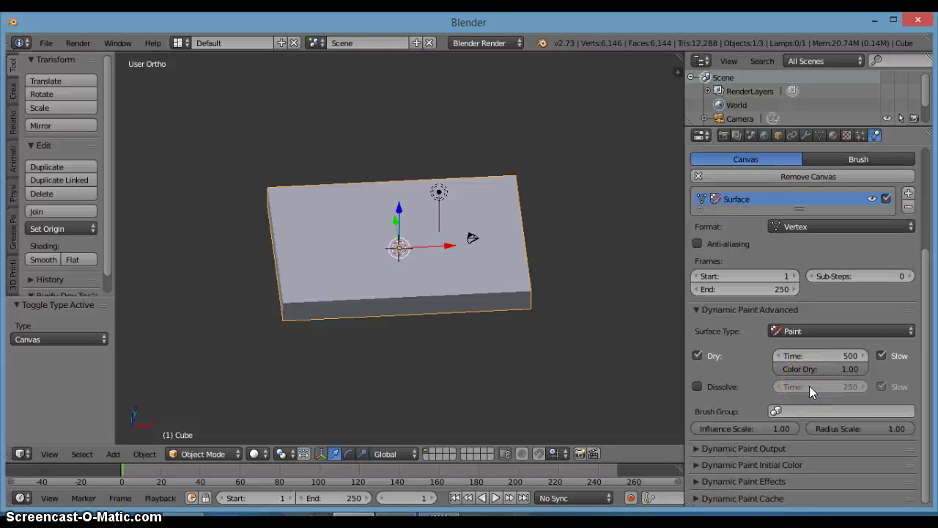
scroll(809, 386, "up", 1)
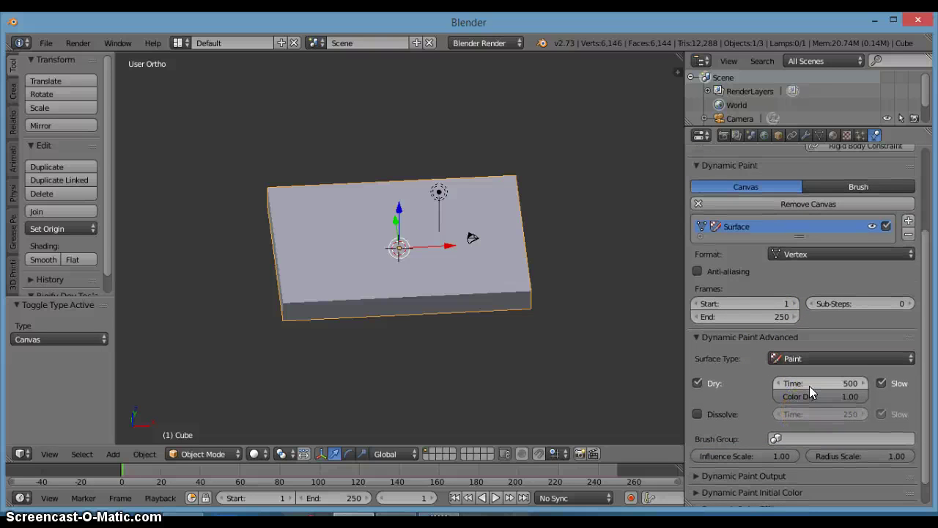
scroll(808, 385, "down", 1)
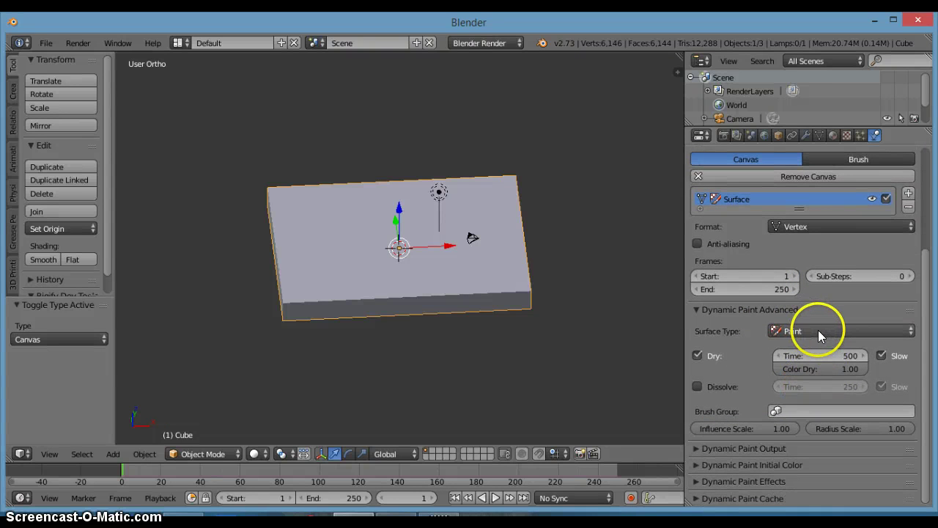
left_click(790, 334)
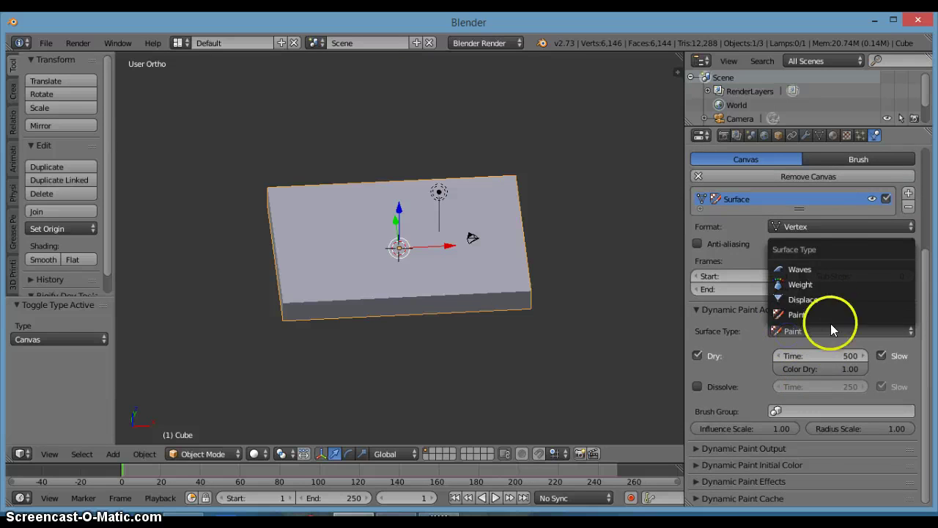
left_click(825, 267)
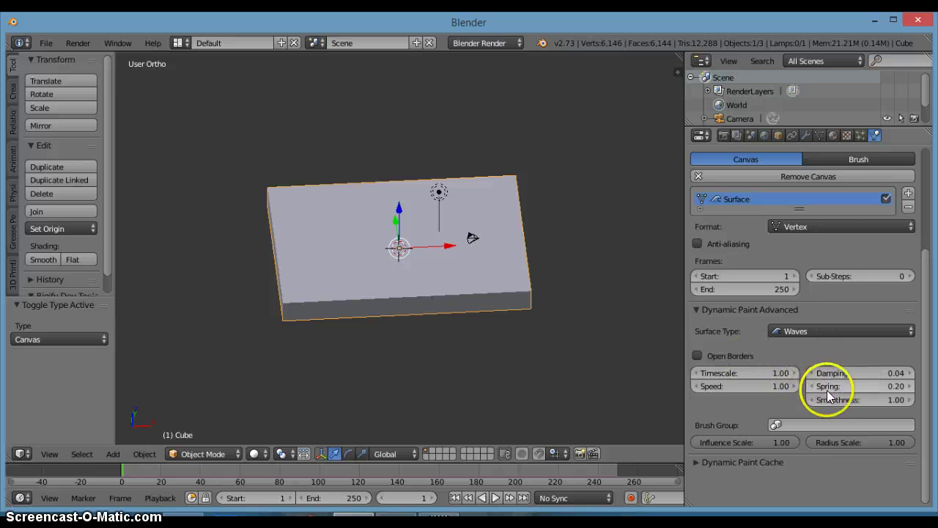
Add a UV sphere at the slab's centre and raise it about 1.32 units along the Z axis
scroll(422, 284, "up", 3)
scroll(422, 284, "down", 2)
scroll(422, 284, "up", 1)
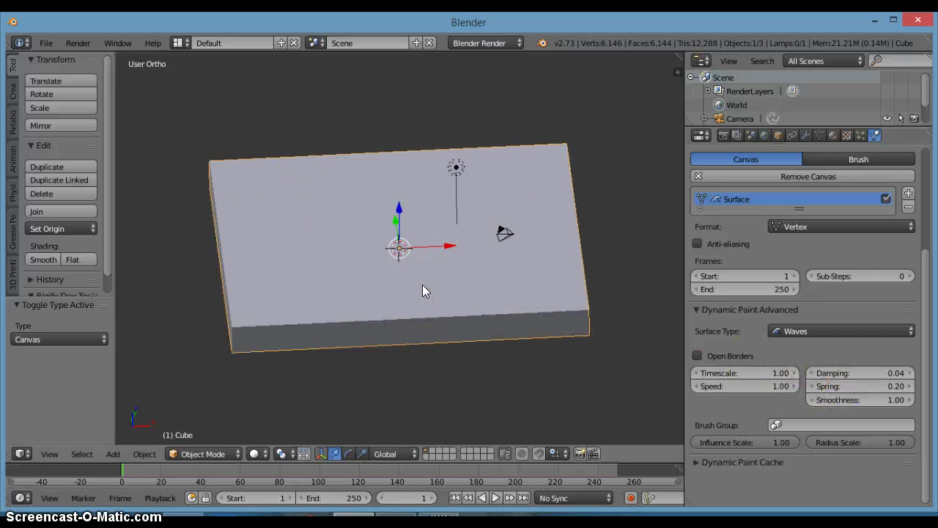
key("shift+a")
mouse_move(422, 284)
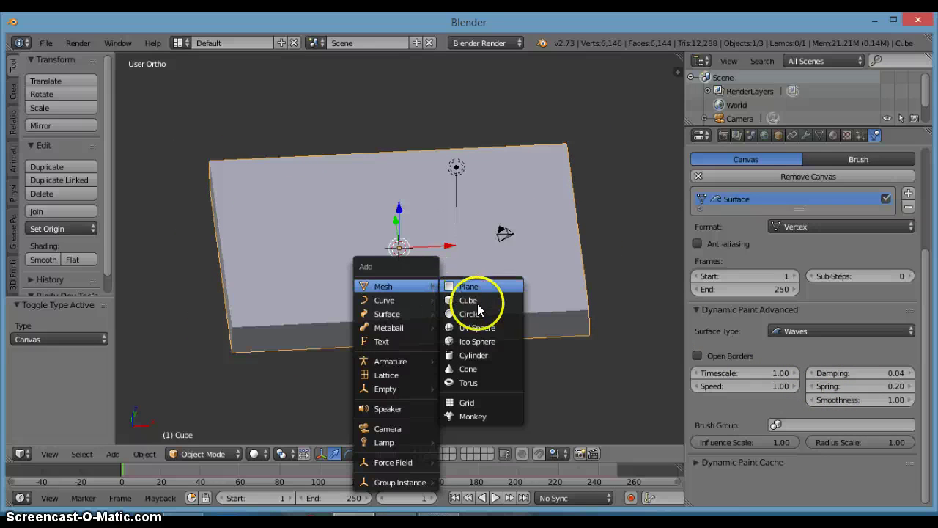
left_click(480, 328)
middle_click_drag(469, 329, 410, 183)
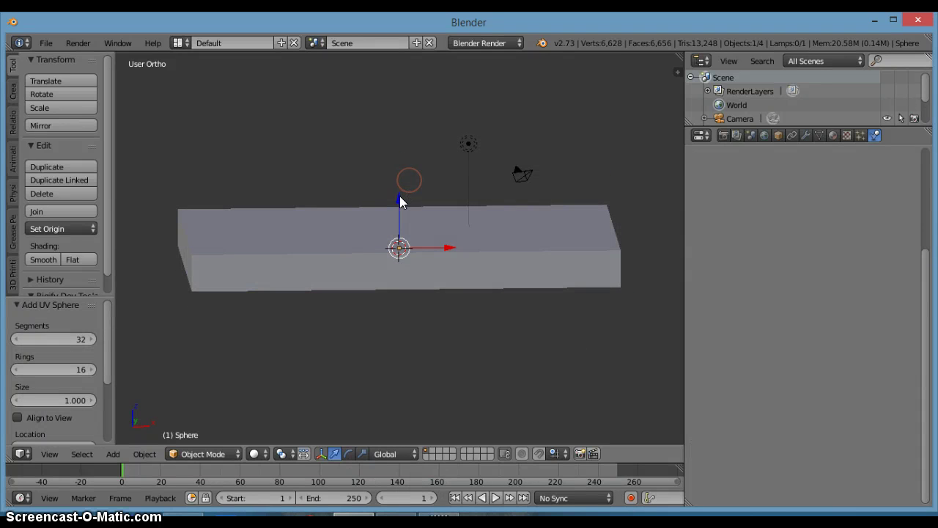
left_click_drag(399, 198, 394, 176)
middle_click_drag(439, 228, 496, 232)
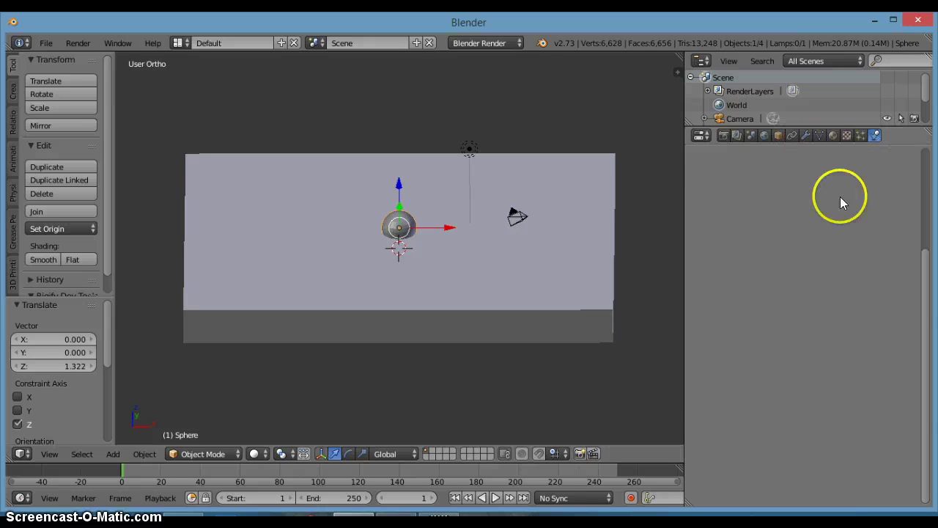
Enable Dynamic Paint physics on the sphere and add it as a brush
left_click(883, 135)
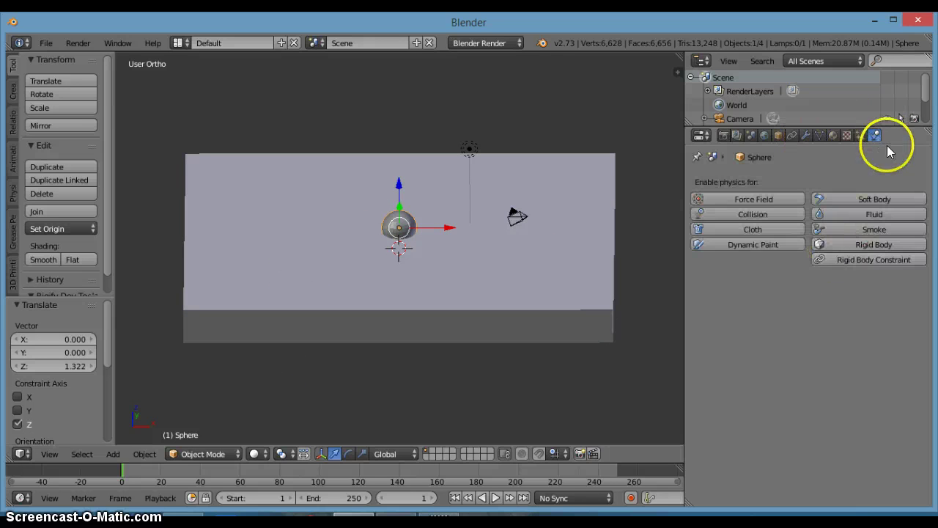
left_click(790, 244)
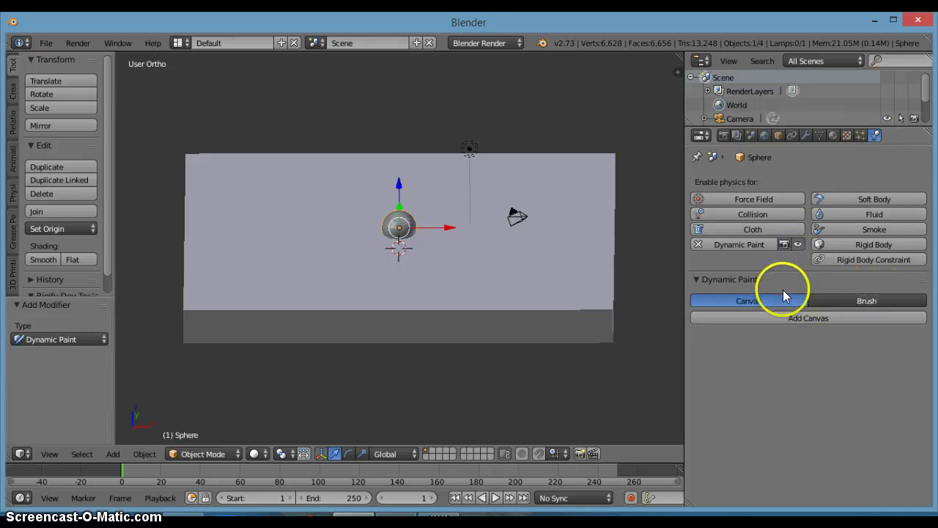
left_click(853, 300)
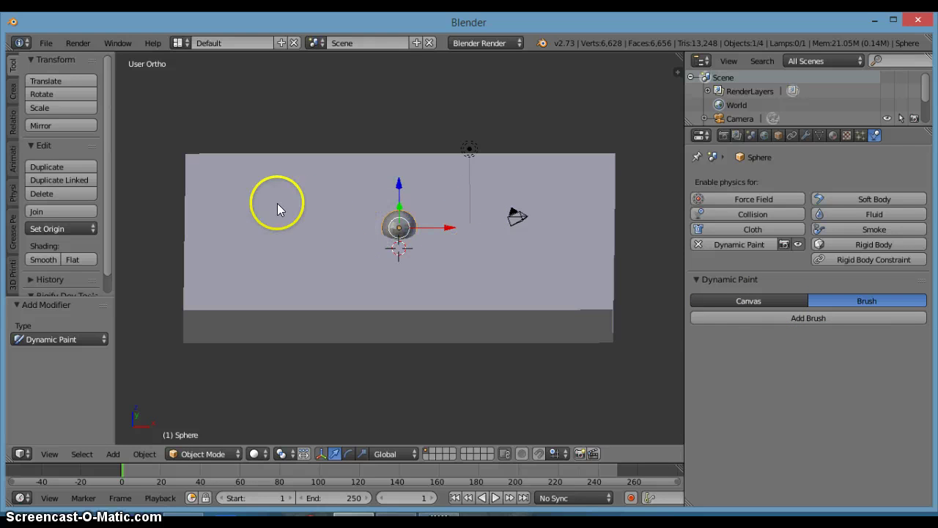
left_click(801, 320)
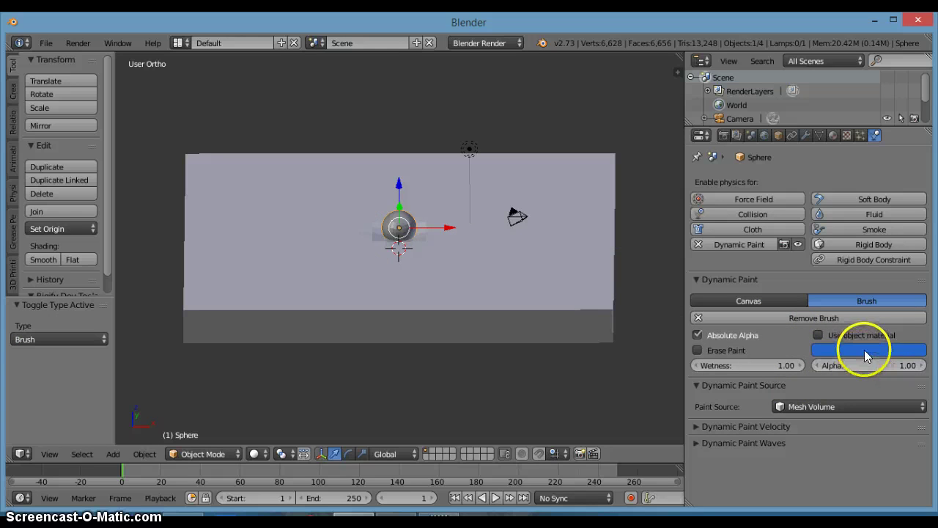
left_click(836, 408)
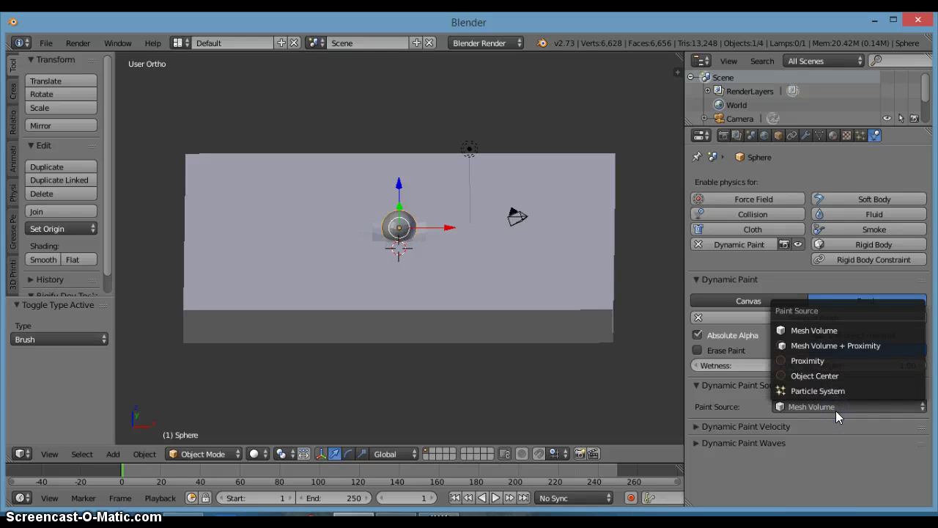
left_click(756, 428)
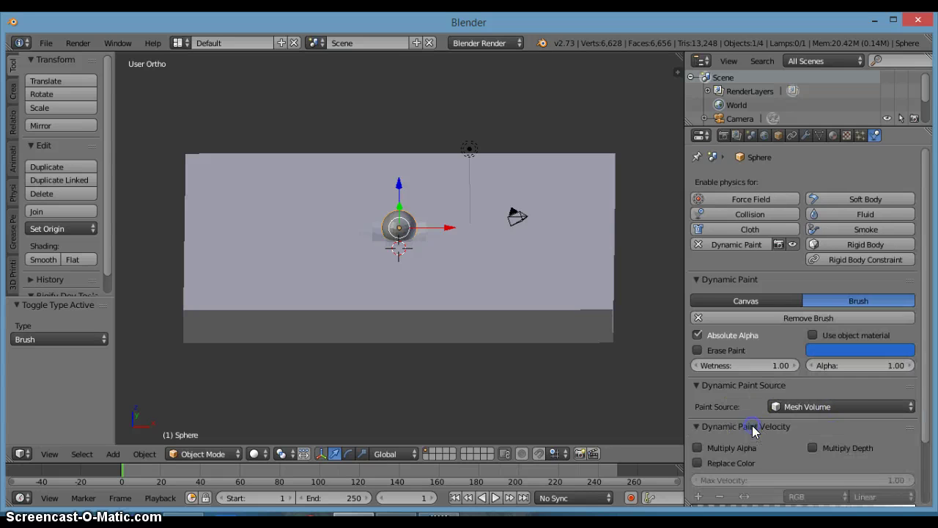
left_click(735, 426)
Move the sphere about 0.6 units along the X axis and about 1.68 units along the Y axis
scroll(382, 232, "up", 2)
scroll(367, 224, "down", 3)
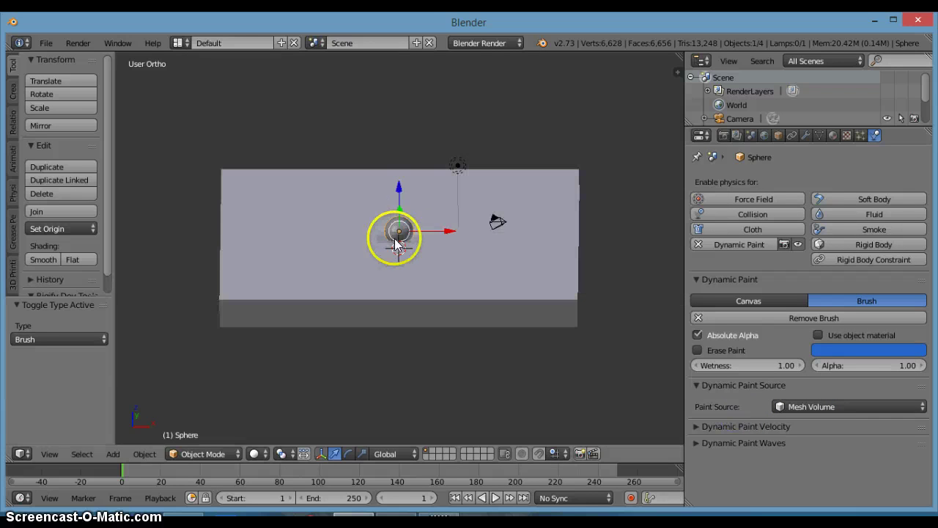
middle_click_drag(425, 253, 408, 178)
scroll(427, 250, "up", 6)
left_click_drag(441, 198, 476, 211)
middle_click_drag(425, 257, 248, 322)
left_click_drag(427, 250, 492, 268)
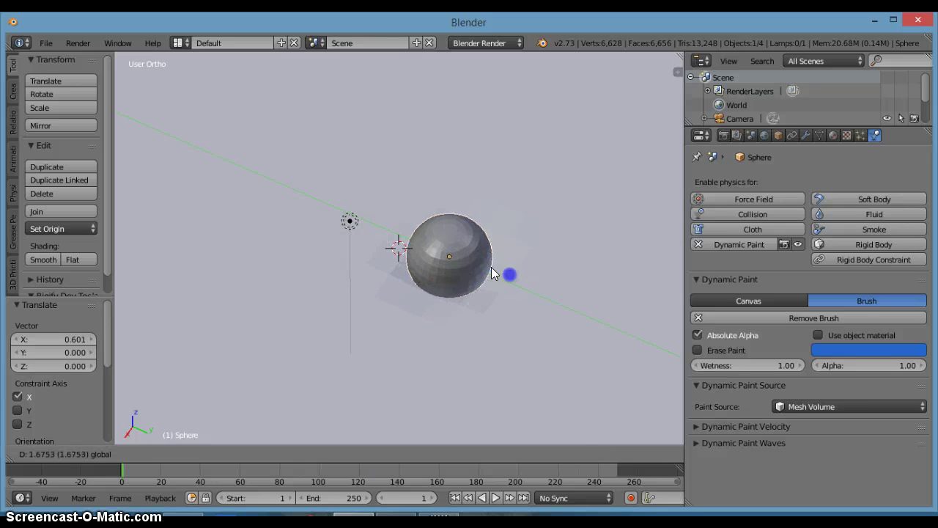
scroll(513, 274, "up", 4)
middle_click_drag(518, 277, 556, 228)
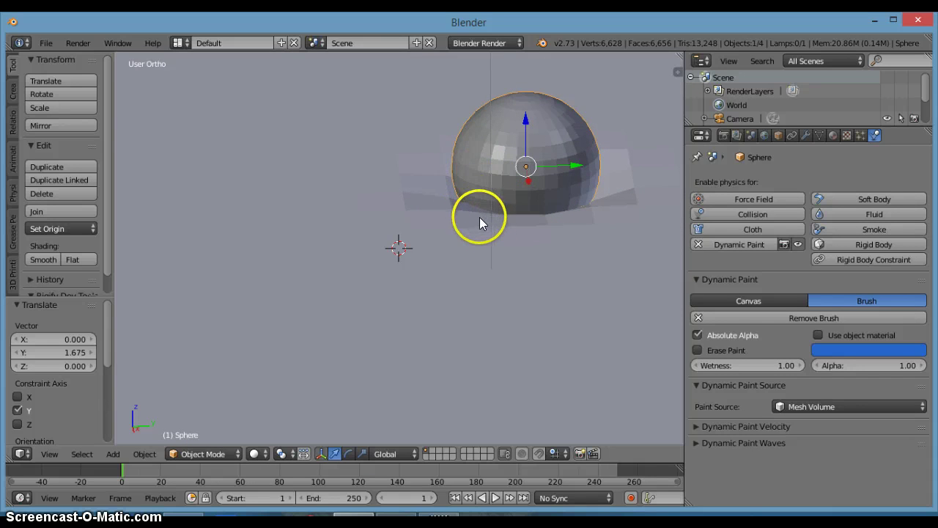
scroll(479, 218, "down", 4)
middle_click_drag(556, 243, 572, 234)
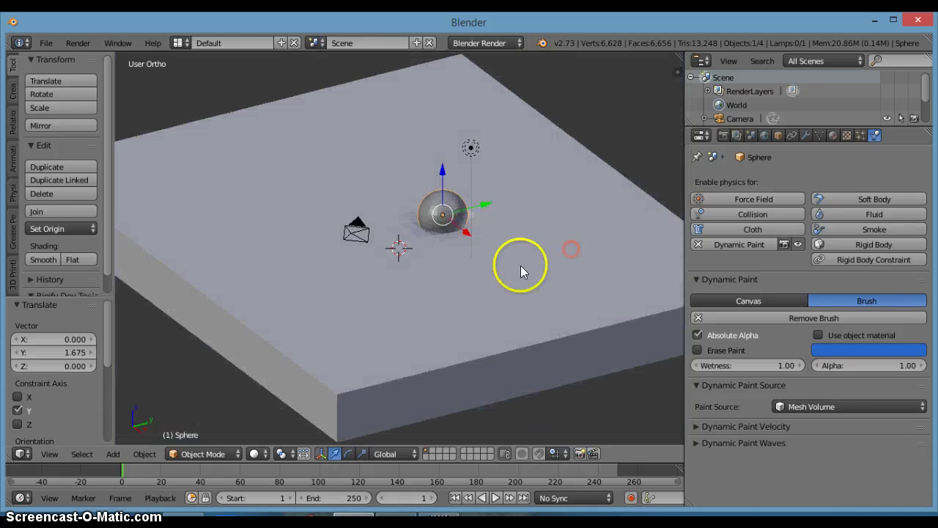
left_click(4, 516)
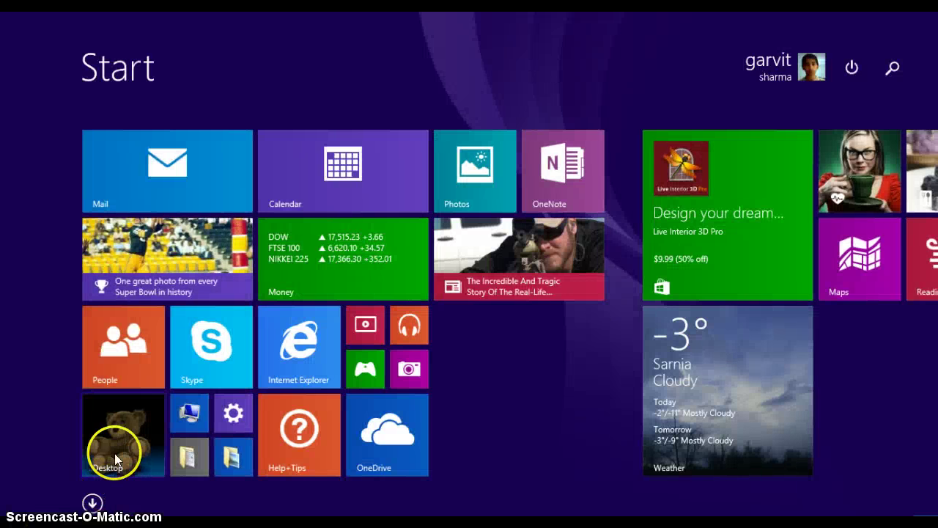
left_click(115, 454)
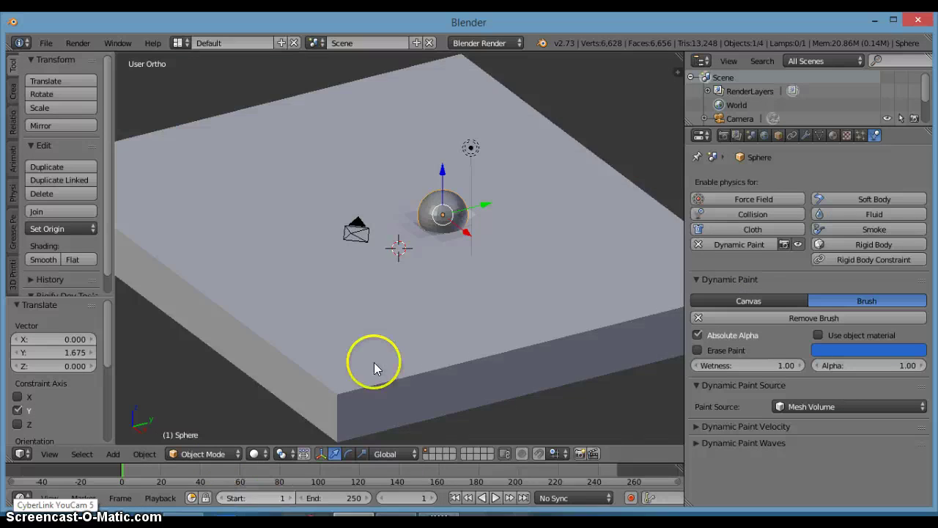
scroll(376, 367, "down", 3)
middle_click_drag(375, 367, 215, 388)
scroll(426, 400, "up", 3)
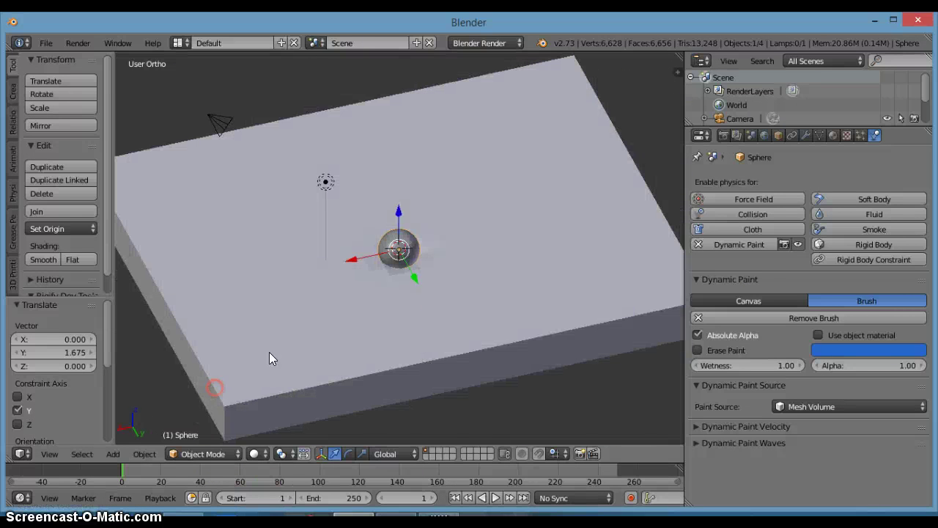
right_click(345, 335)
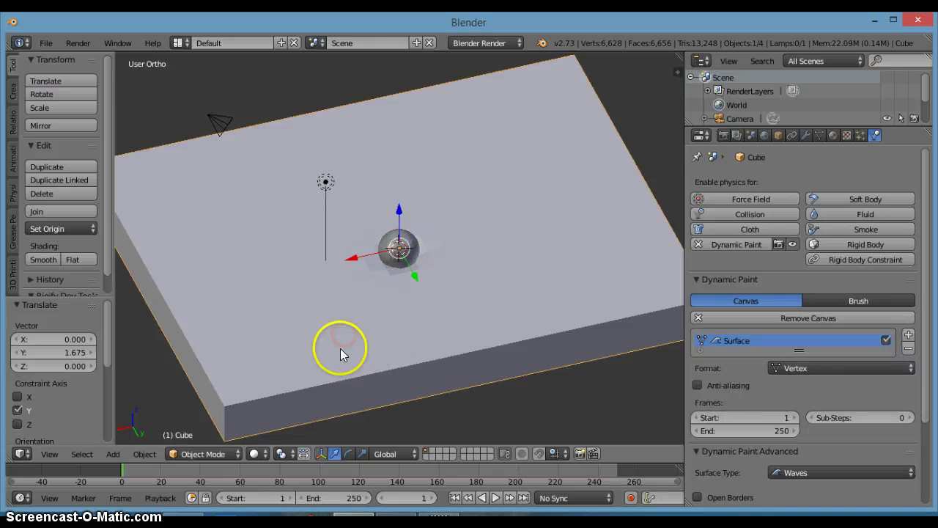
middle_click_drag(341, 349, 354, 337)
scroll(405, 309, "down", 1)
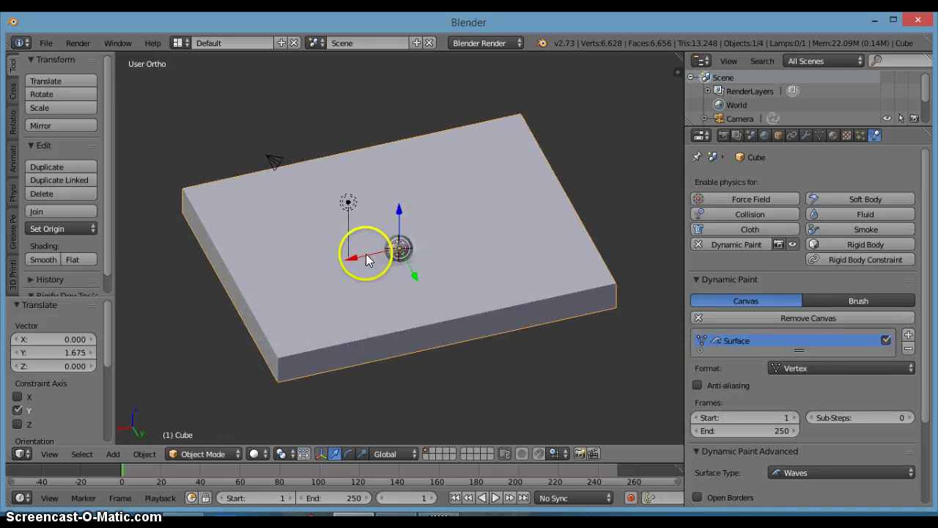
middle_click_drag(366, 253, 387, 250)
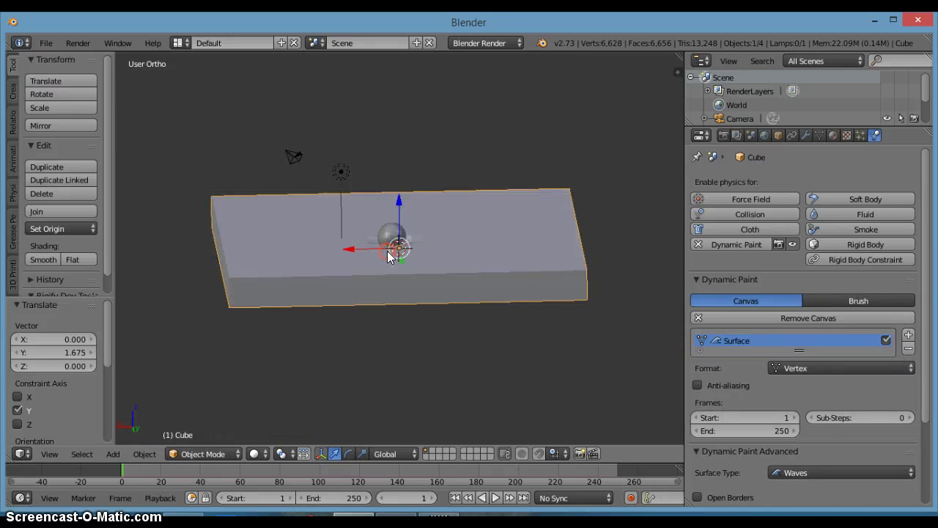
Select the lamp and switch the scene's render engine to Cycles Render
right_click(340, 173)
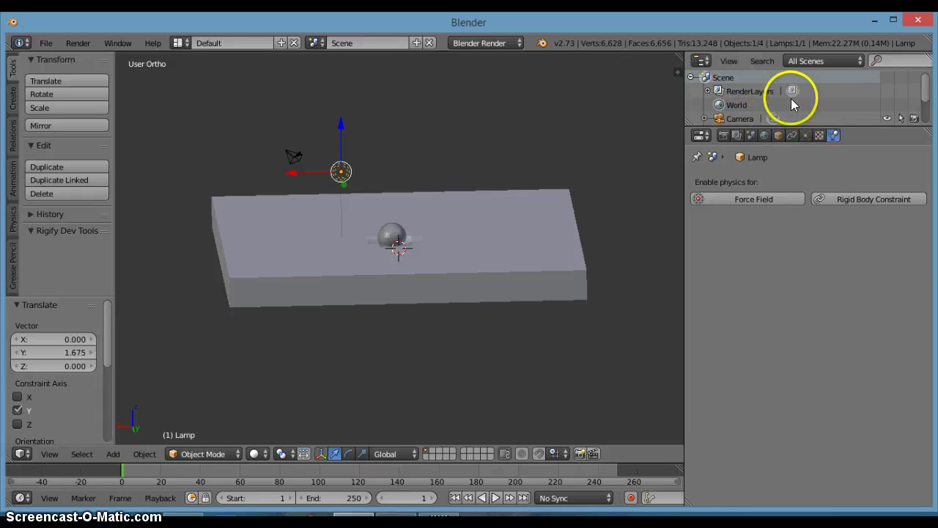
scroll(800, 104, "down", 2)
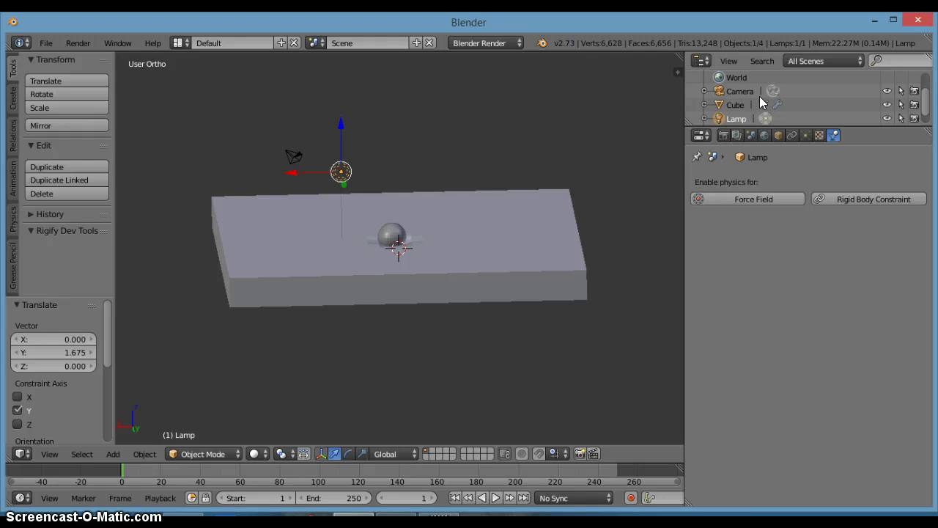
left_click(504, 43)
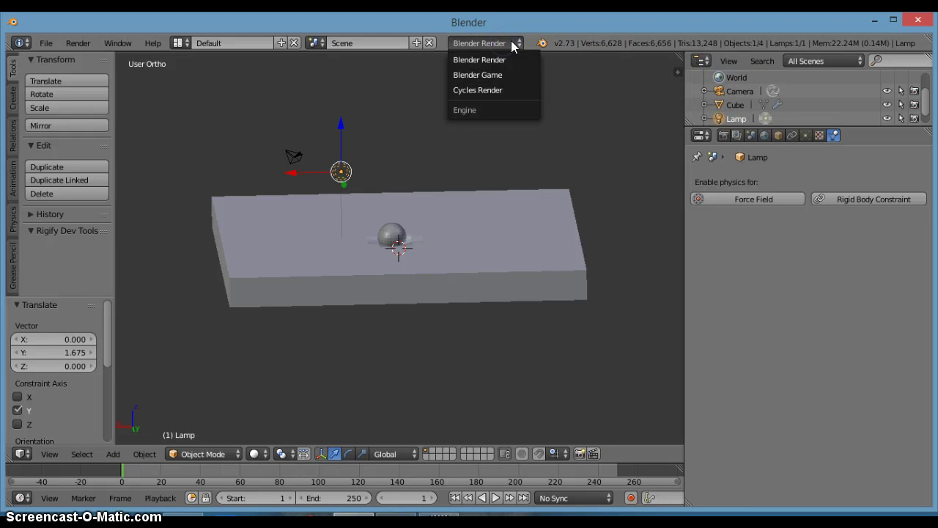
left_click(491, 89)
middle_click_drag(476, 144, 477, 170)
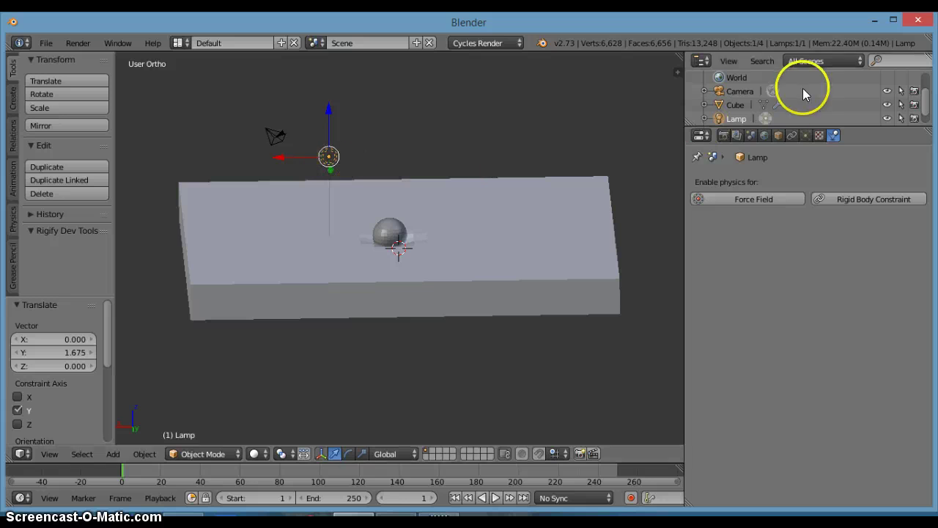
Hide the lamp and the camera in the viewport
left_click(887, 119)
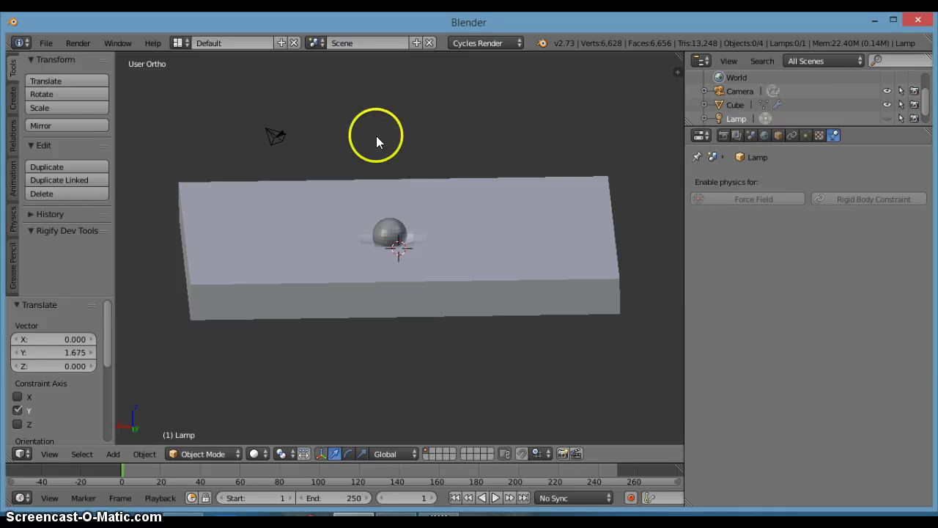
left_click(887, 119)
left_click(887, 118)
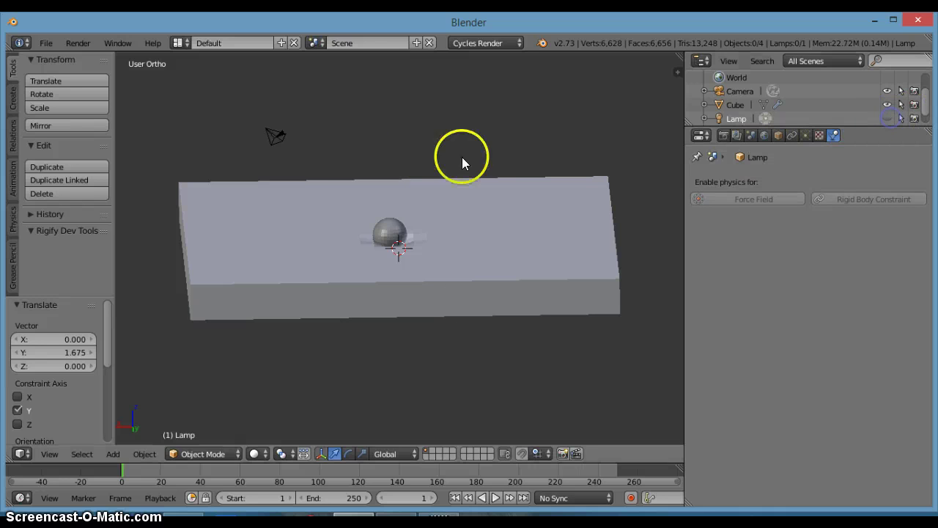
right_click(275, 132)
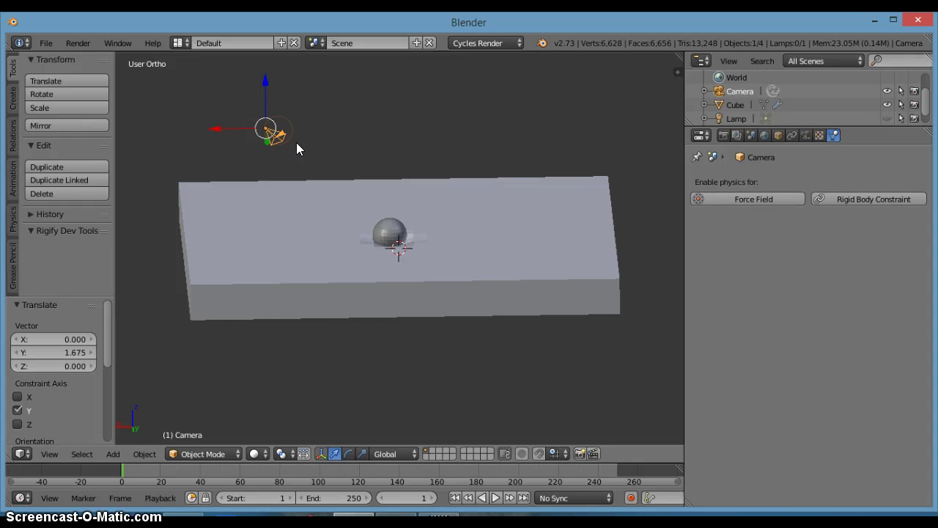
middle_click_drag(351, 154, 363, 155)
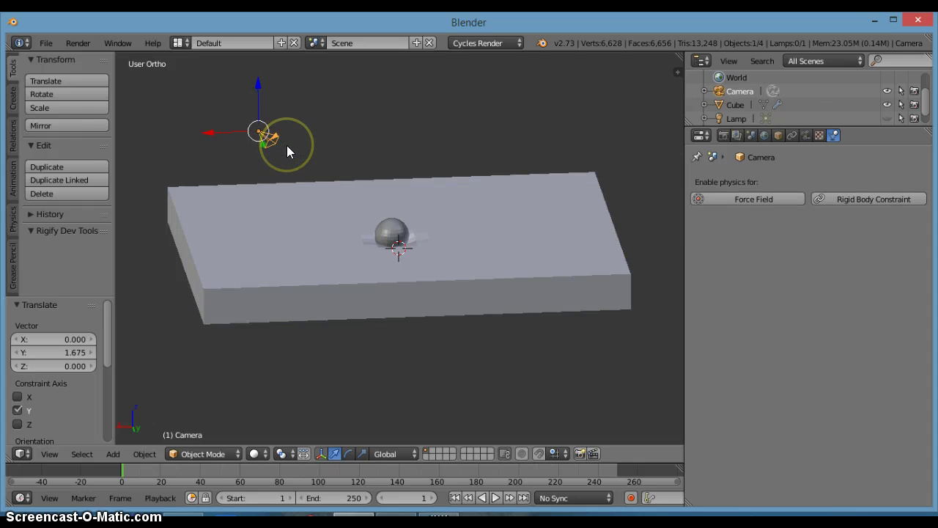
key("h")
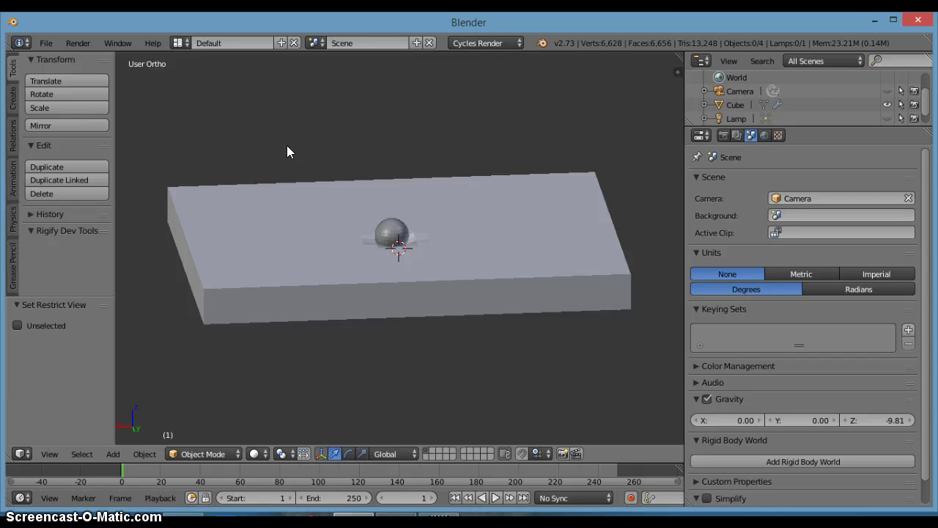
Reveal all hidden objects and hide the camera and lamp again
key("alt+h")
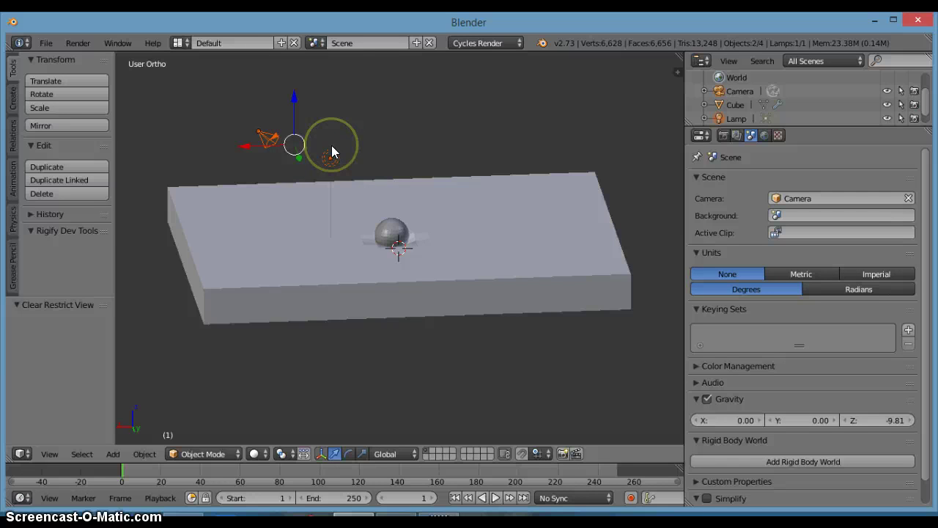
key("h")
middle_click_drag(344, 220, 352, 180)
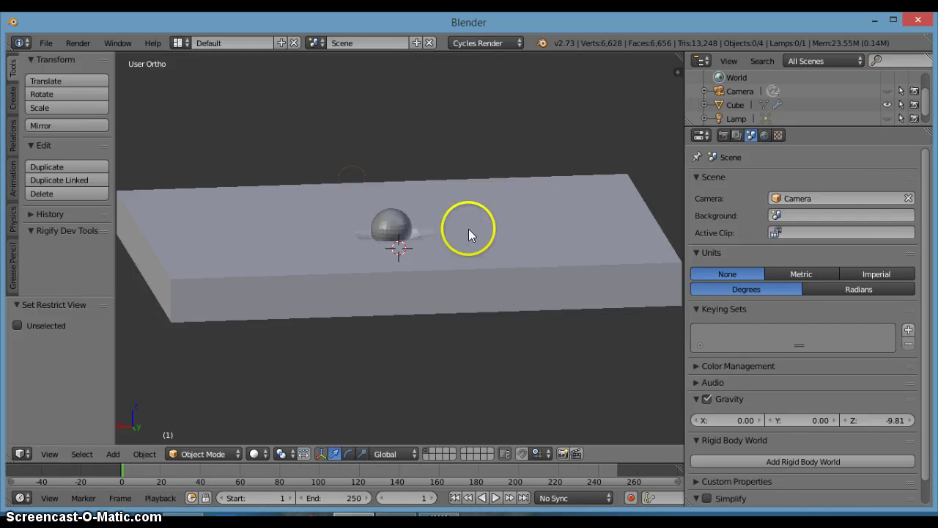
Set the timescale of the slab's Dynamic Paint wave surface to 2.00
right_click(411, 277)
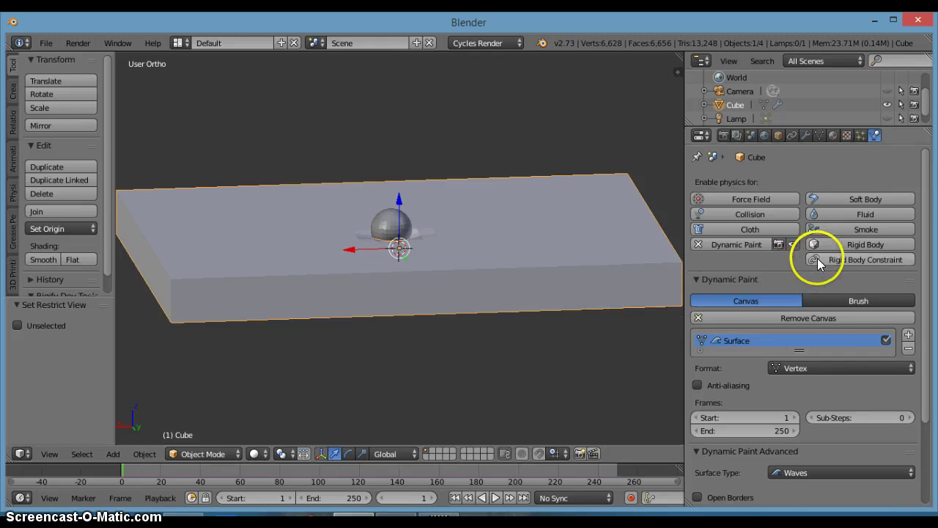
scroll(810, 337, "down", 2)
scroll(809, 344, "down", 1)
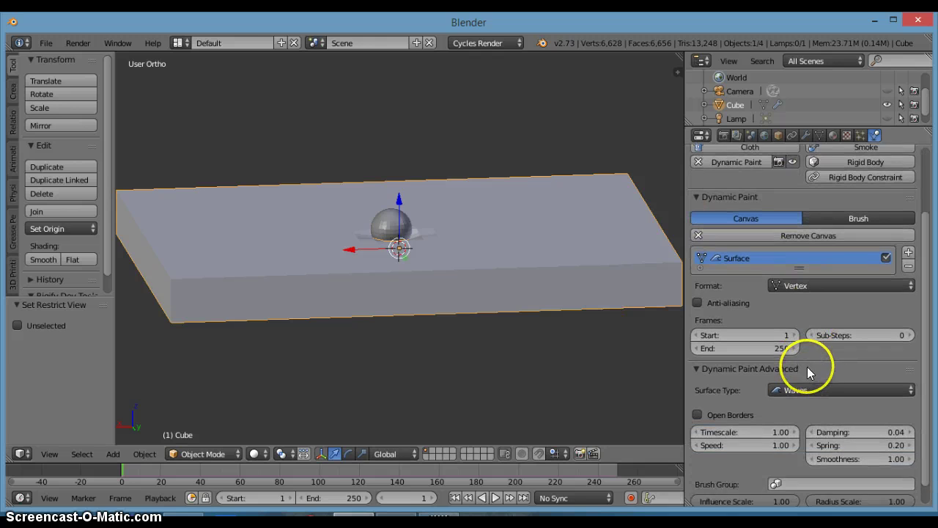
scroll(800, 388, "down", 1)
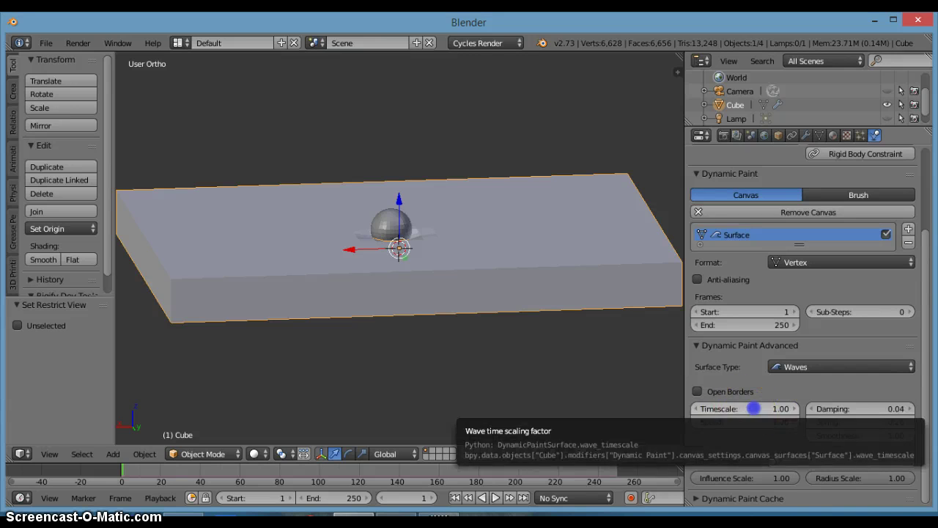
left_click_drag(746, 408, 757, 409)
left_click(750, 409)
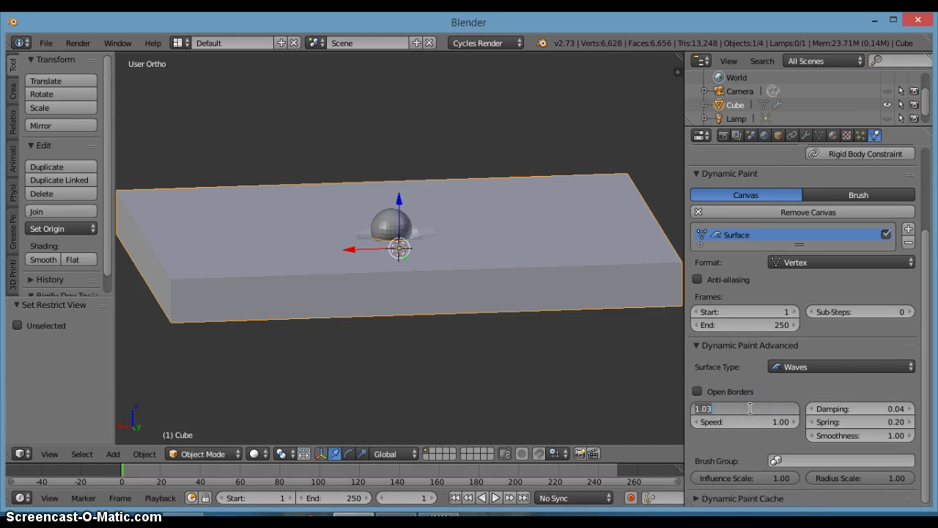
key("Return")
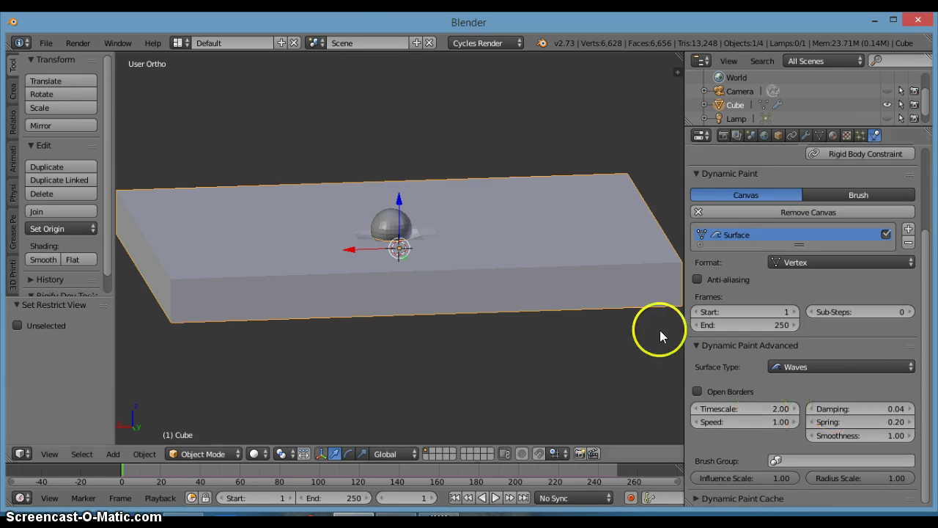
Play the animation and restart it from the first frame to examine the waves around the sphere
middle_click_drag(513, 322, 482, 276)
left_click(496, 498)
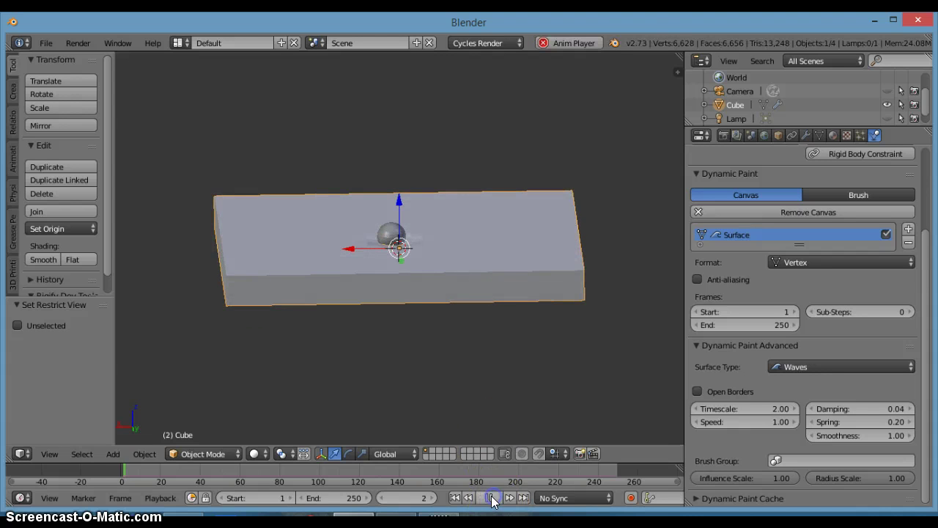
scroll(499, 255, "up", 5)
scroll(498, 267, "down", 5)
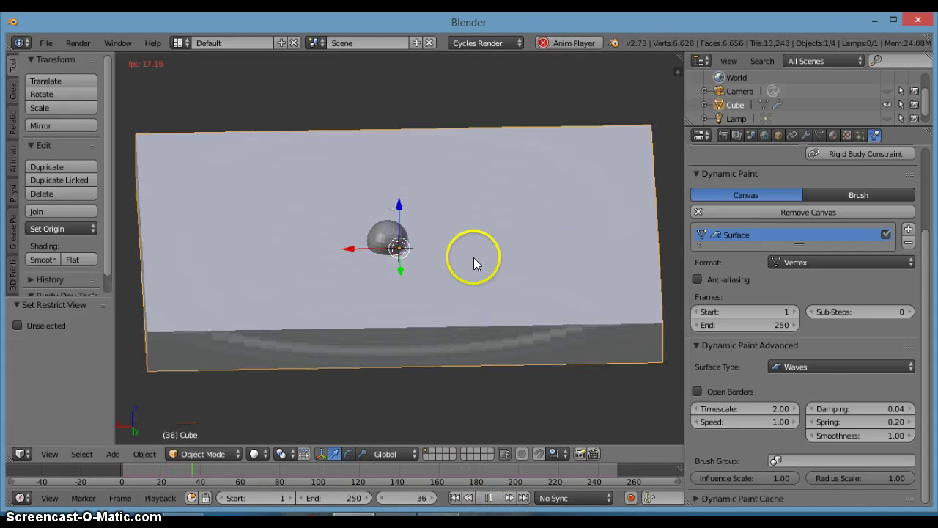
left_click(455, 497)
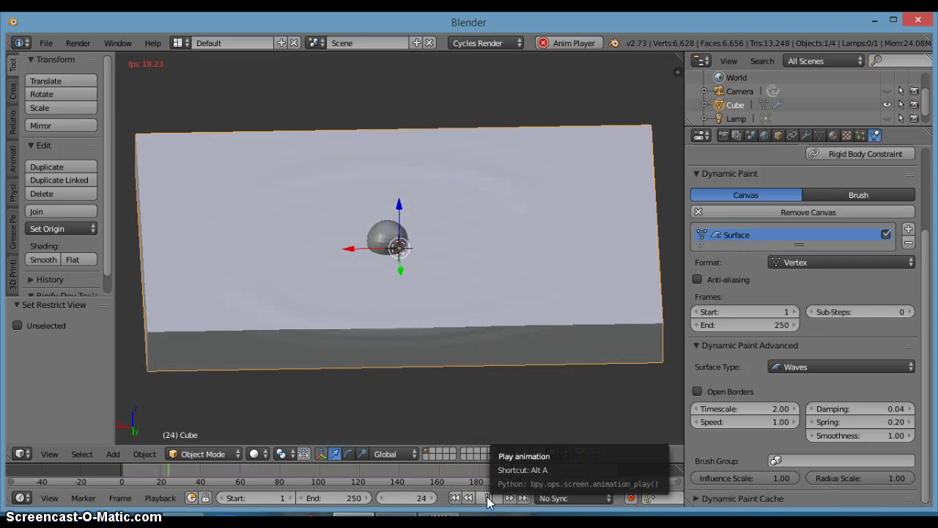
Stop the playback and set the speed of the slab's wave surface to 1.50
key("Escape")
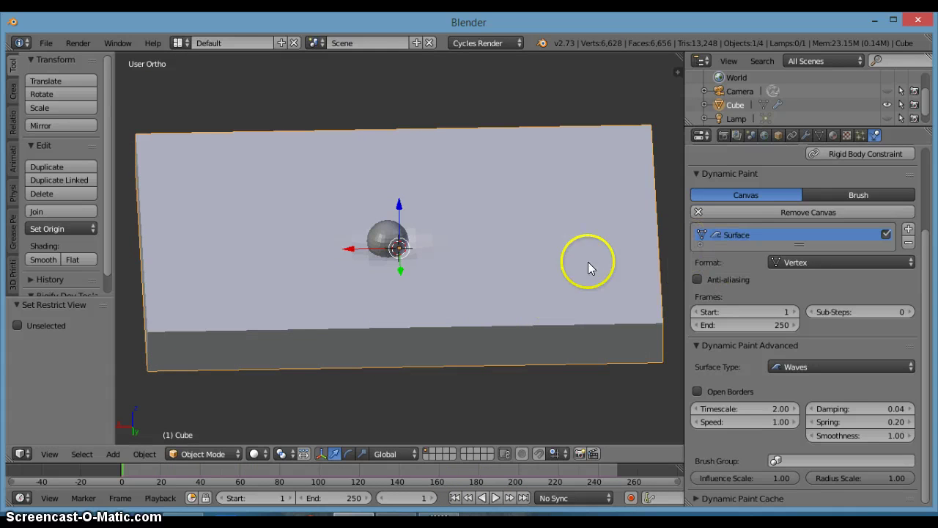
middle_click_drag(586, 242, 578, 222)
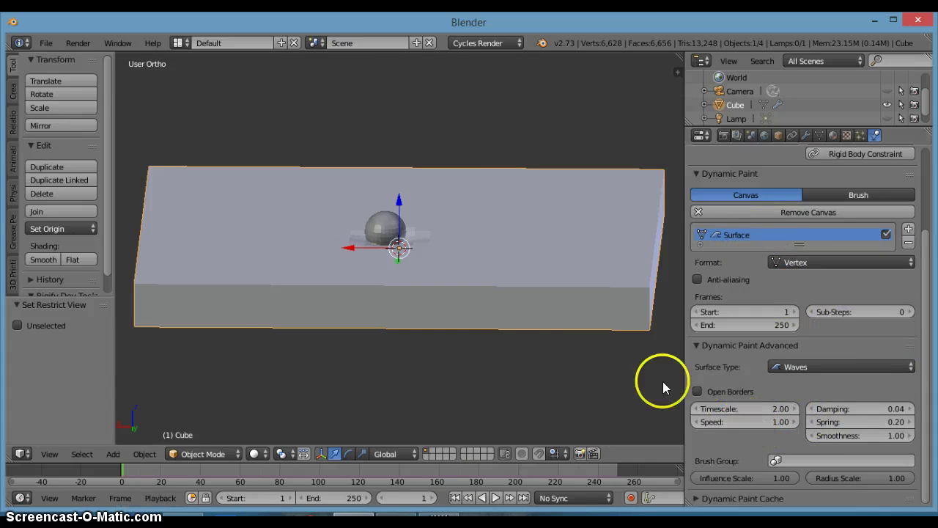
scroll(504, 302, "down", 3)
middle_click_drag(541, 350, 552, 359)
scroll(533, 346, "up", 5)
scroll(532, 343, "down", 2)
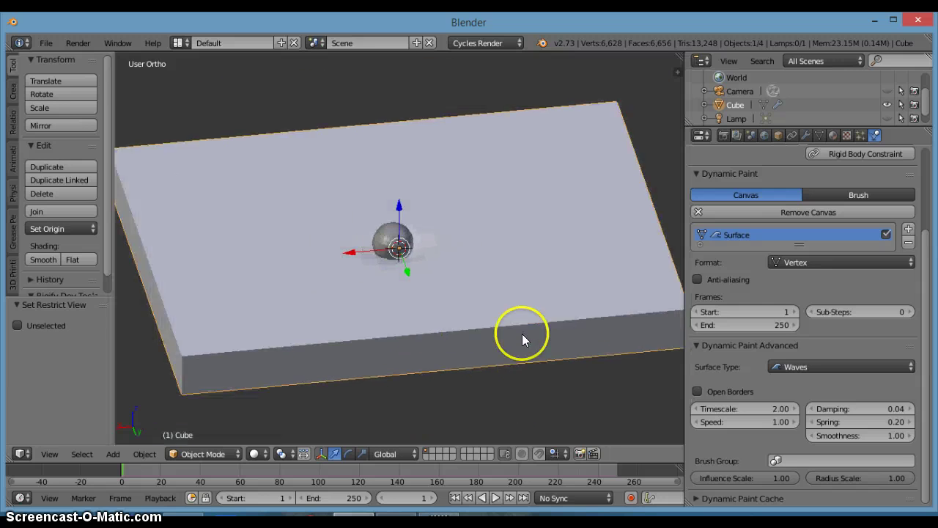
scroll(522, 336, "down", 1)
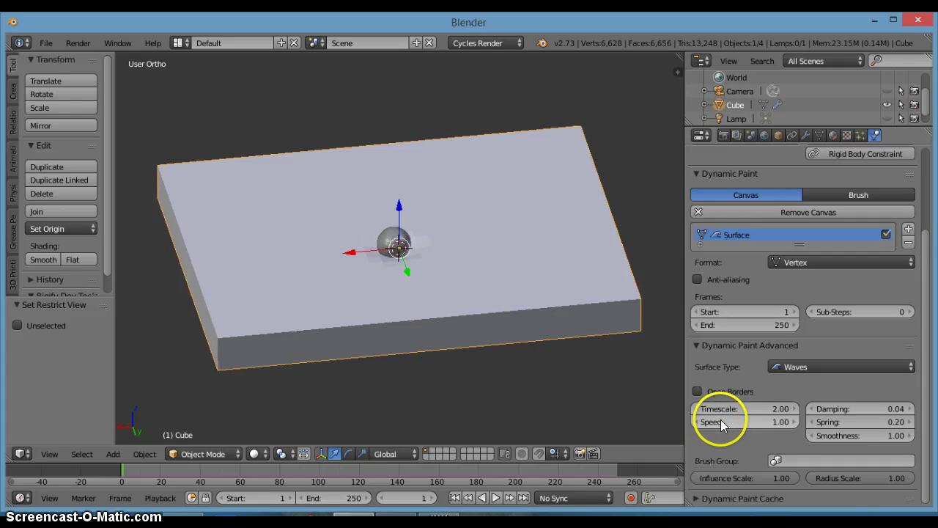
left_click(762, 419)
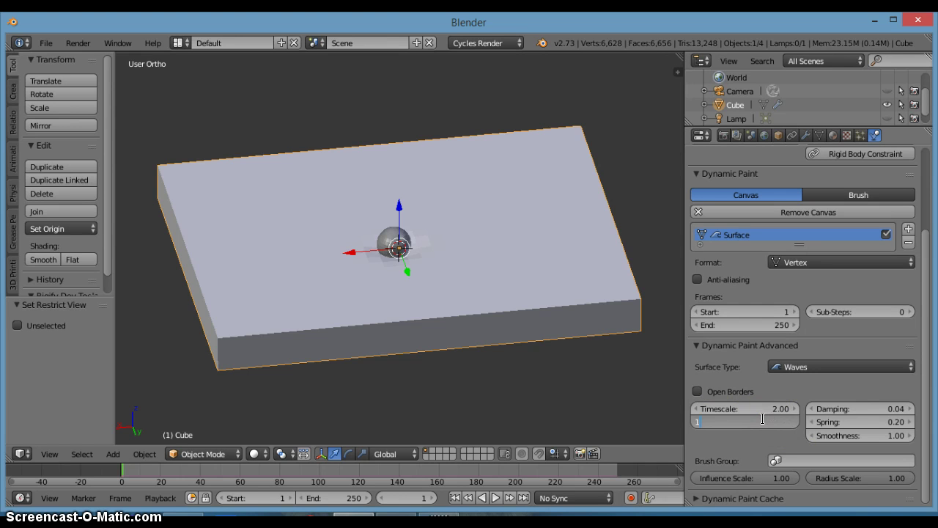
type("1.5")
key("Return")
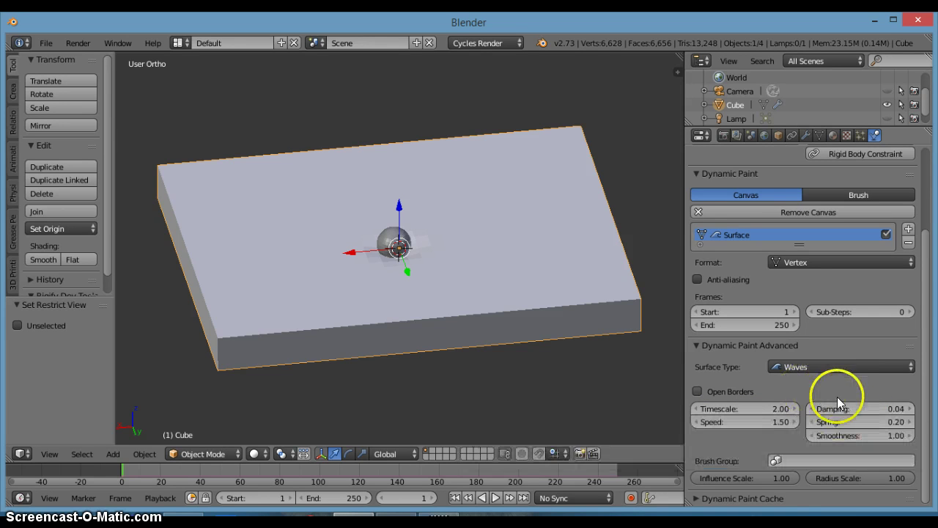
Raise the damping of the slab's wave surface to 1.00
middle_click_drag(523, 320, 488, 297)
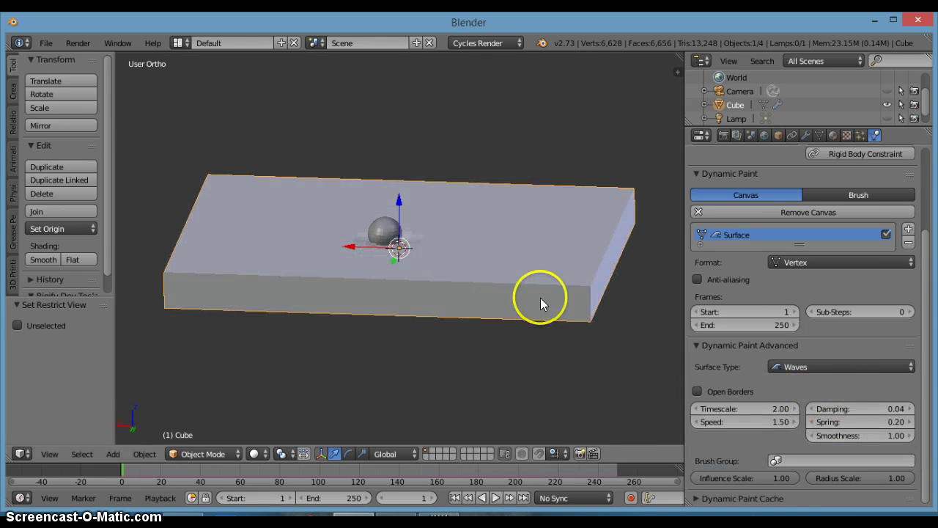
left_click_drag(859, 409, 9, 413)
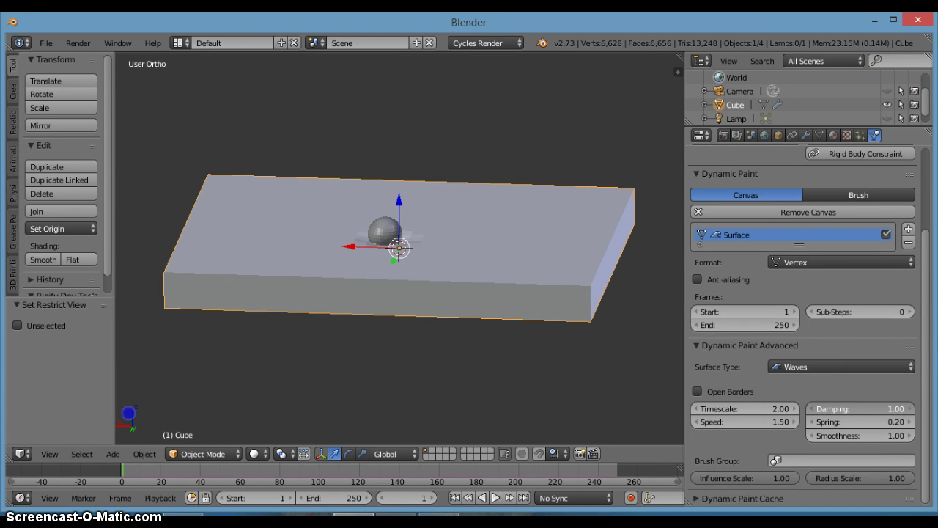
left_click_drag(128, 413, 330, 388)
Play the animation to examine the fully damped waves around the sphere, and return to the first frame
left_click(496, 497)
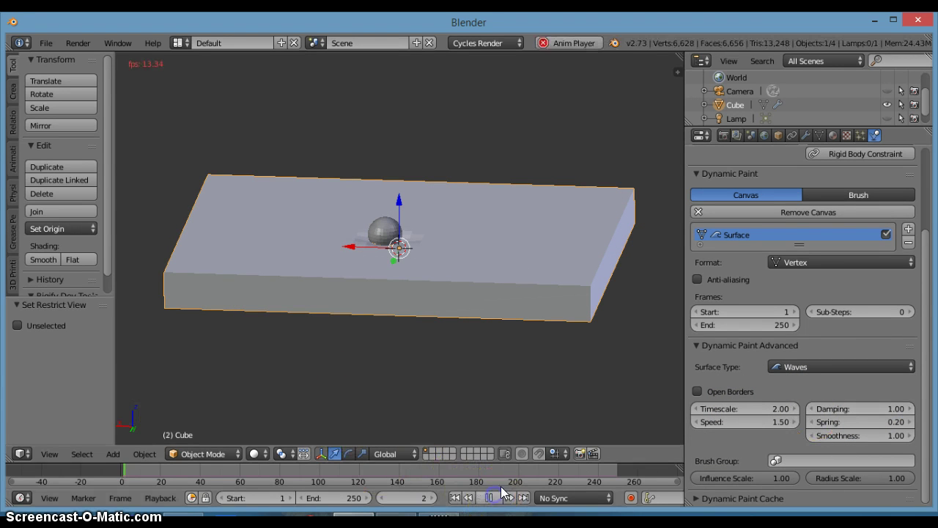
scroll(468, 381, "up", 6)
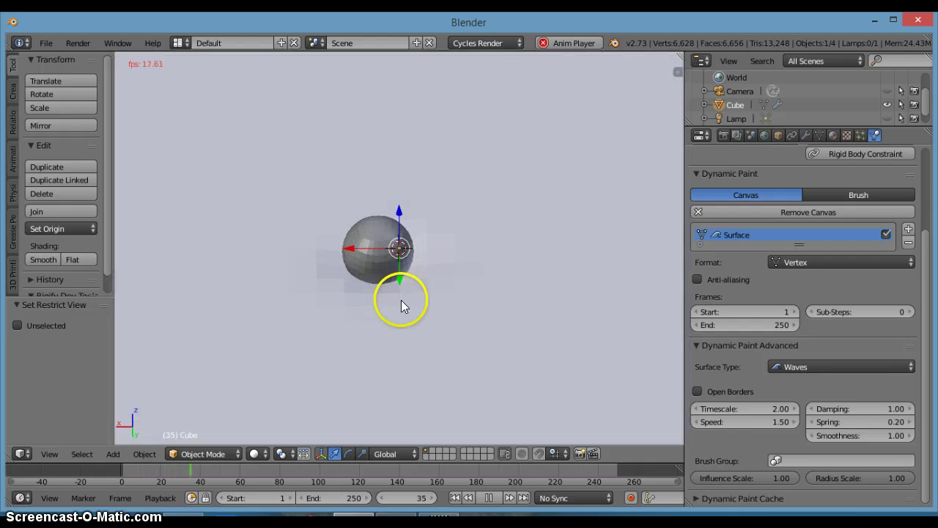
scroll(401, 301, "down", 5)
middle_click_drag(440, 315, 488, 412)
left_click(488, 497)
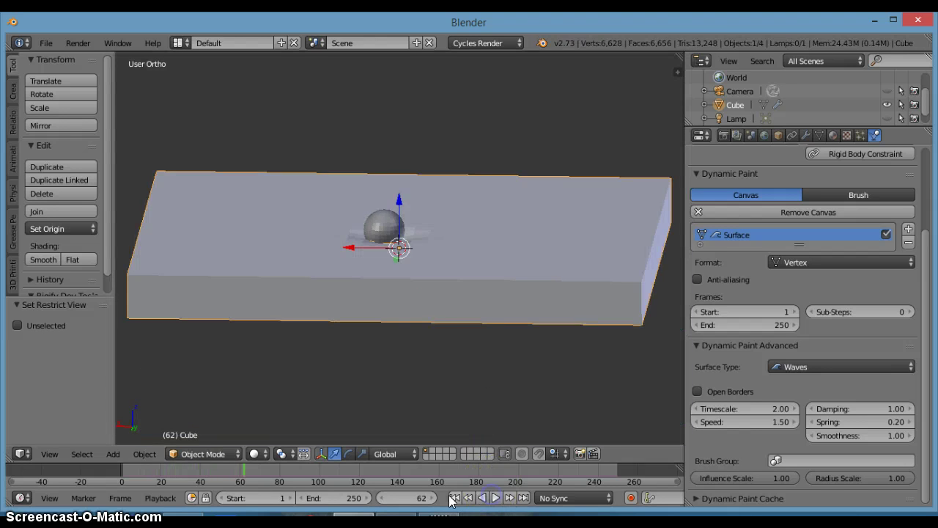
left_click(454, 497)
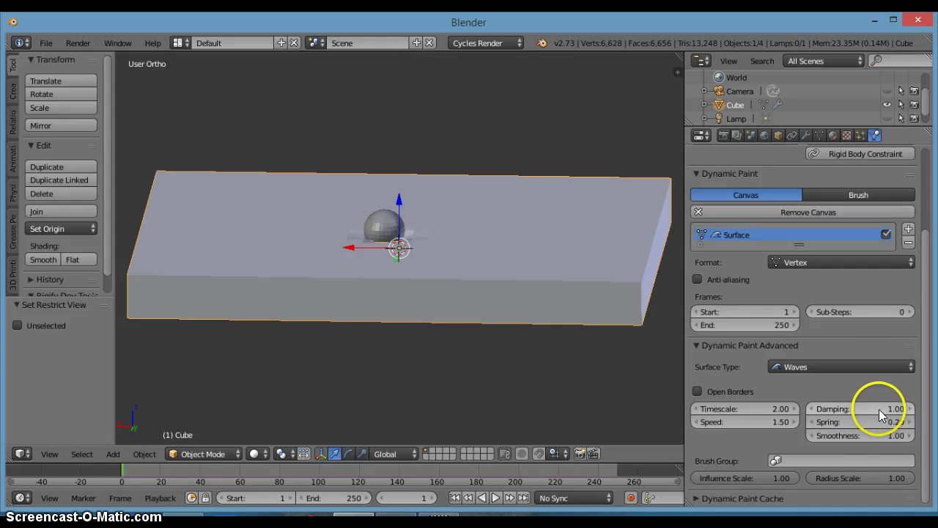
Lower the wave surface's damping to 0.06 and play the animation to check the waves
left_click_drag(878, 409, 857, 415)
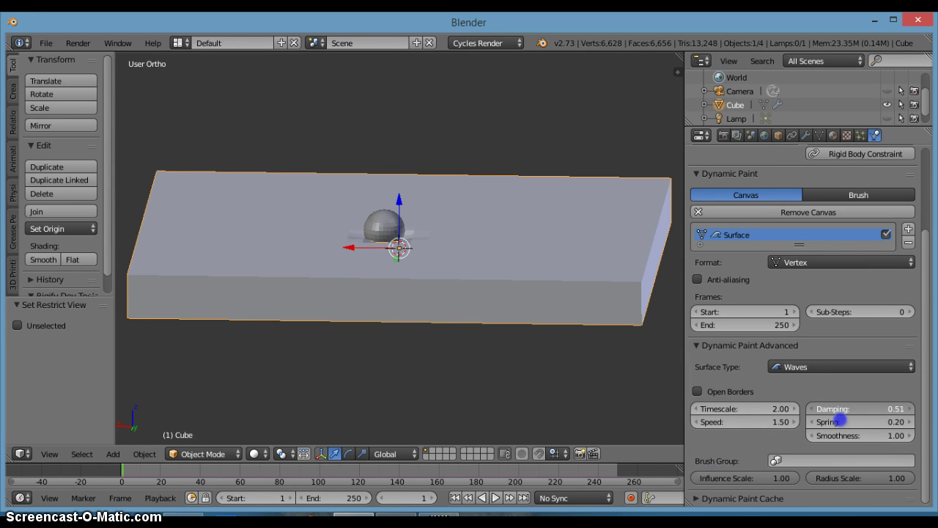
left_click_drag(839, 419, 807, 430)
left_click_drag(804, 435, 805, 435)
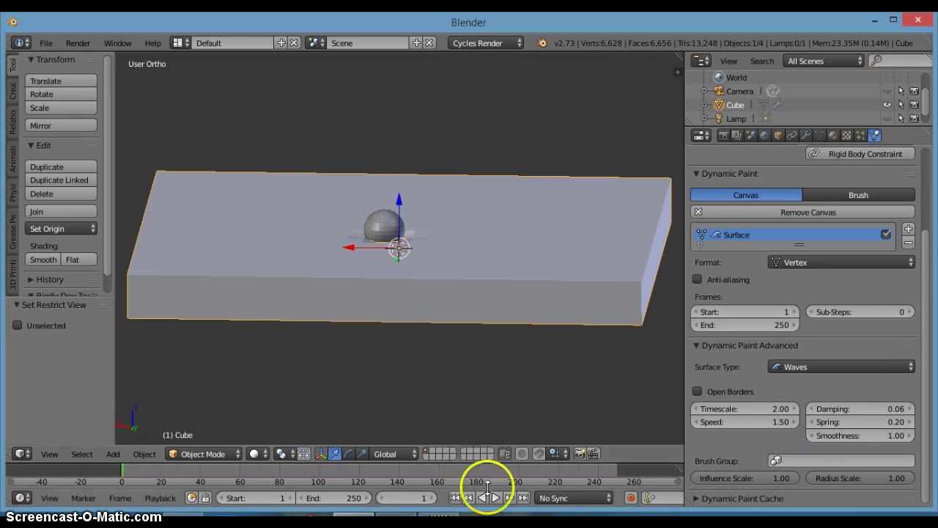
left_click(496, 497)
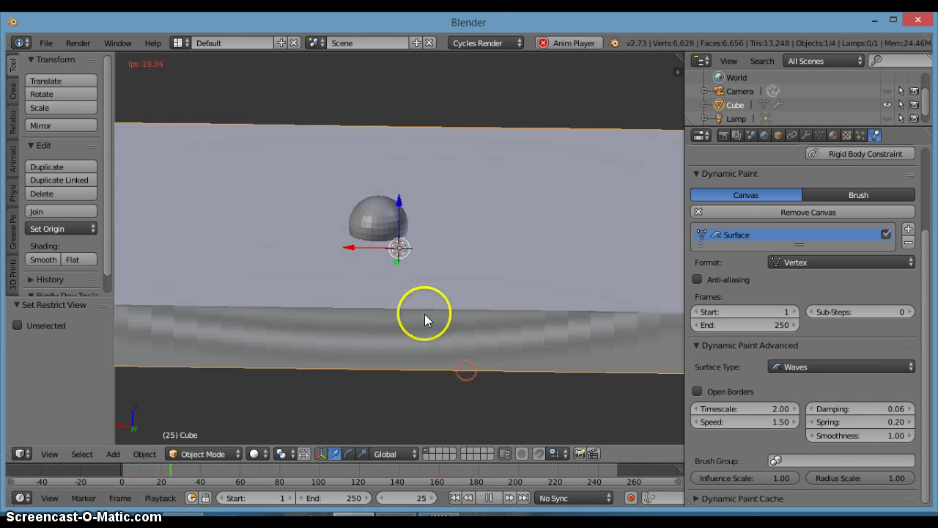
left_click(489, 497)
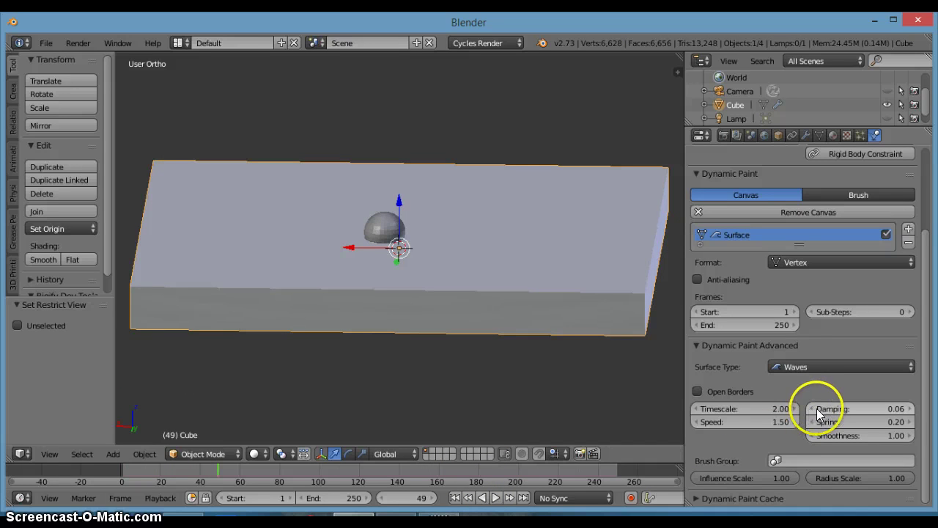
Increase the wave surface's damping to 0.09
left_click(911, 408)
left_click(911, 409)
left_click(911, 408)
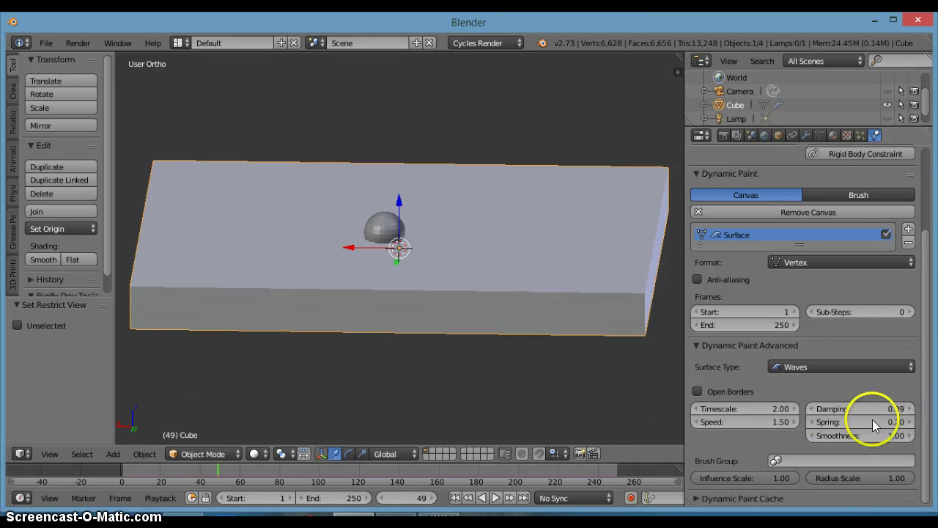
Resume the animation and replay it from the first frame to examine how the waves fade across the slab
left_click(495, 498)
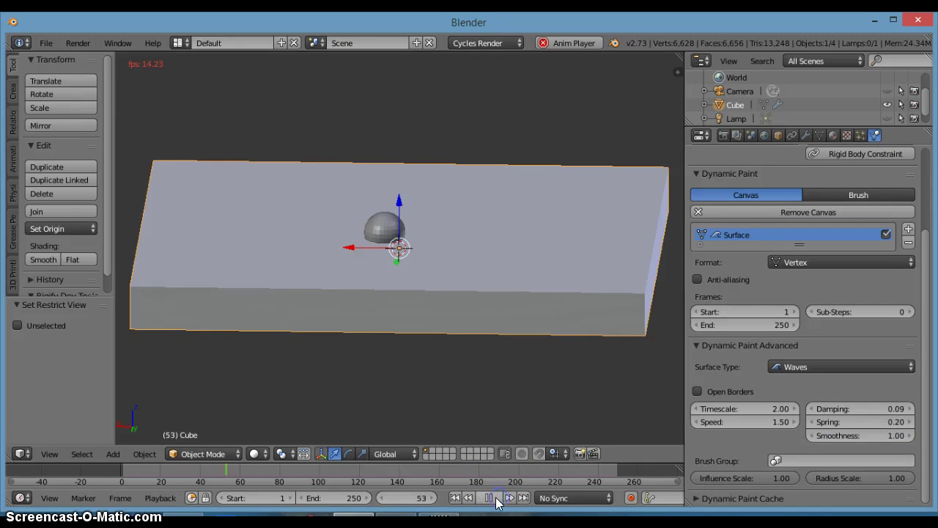
mouse_move(458, 315)
middle_mouse_down()
mouse_move(469, 370)
mouse_move(473, 318)
middle_mouse_up()
left_click(488, 498)
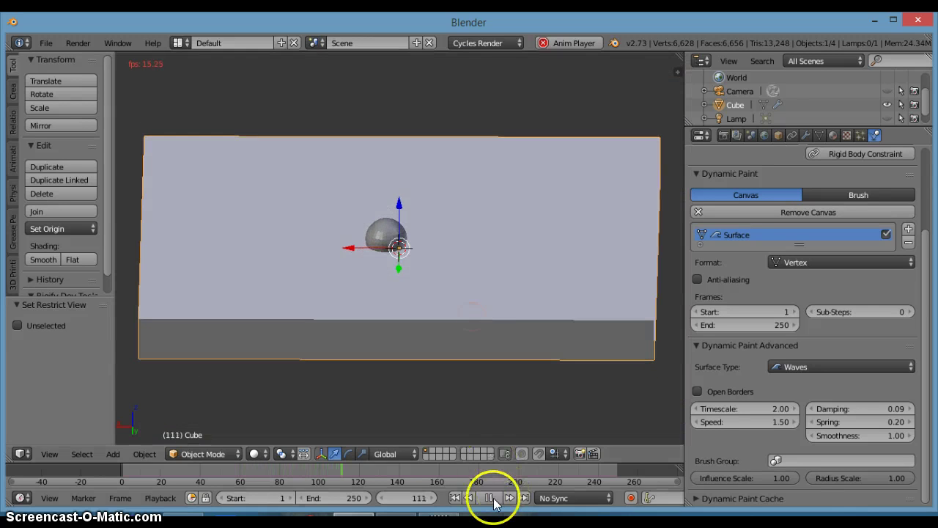
left_click(455, 497)
left_click(495, 497)
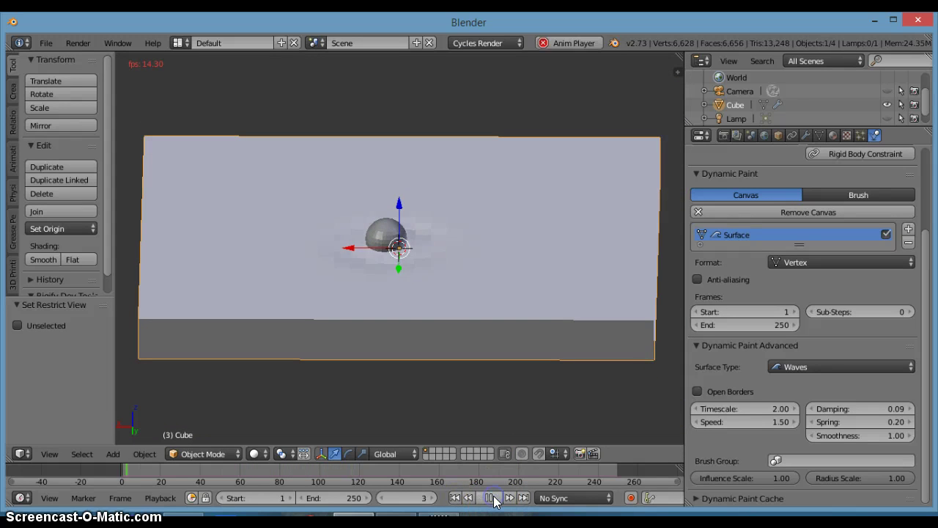
left_click(489, 498)
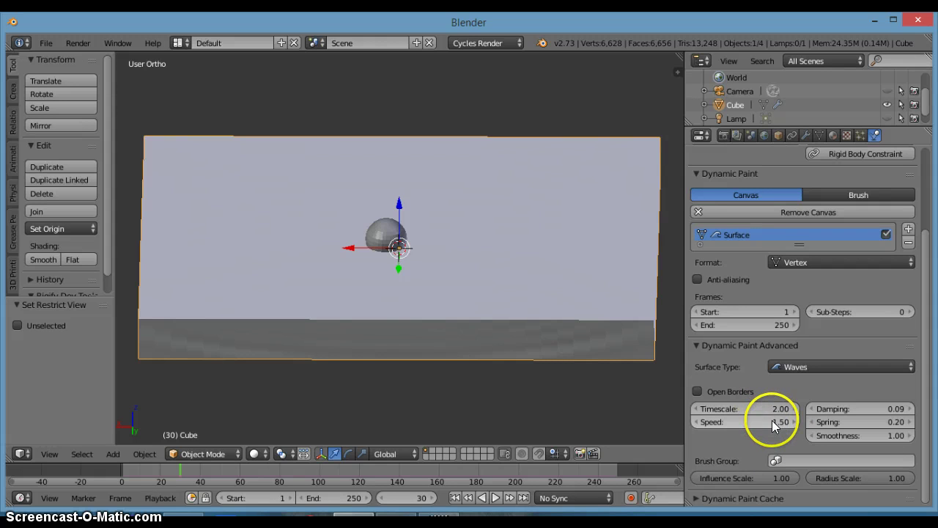
Set the wave surface's speed to 1.00
left_click_drag(772, 420, 764, 422)
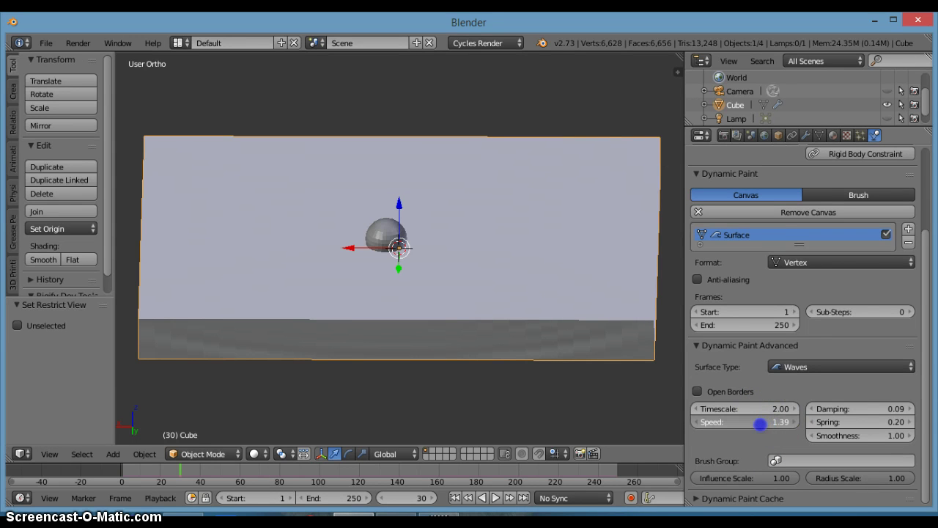
left_click(772, 422)
key("Return")
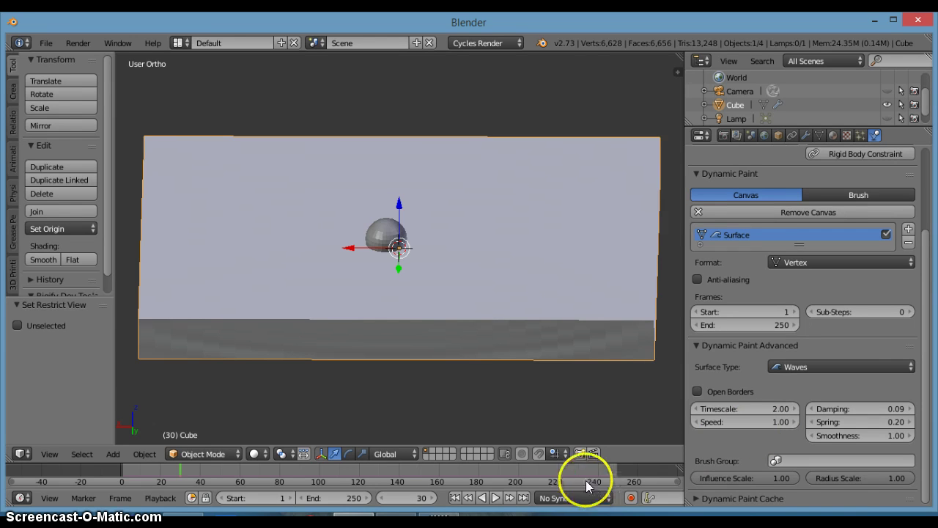
Play the animation, restart it to examine the slower waves, and return to the first frame
left_click(496, 498)
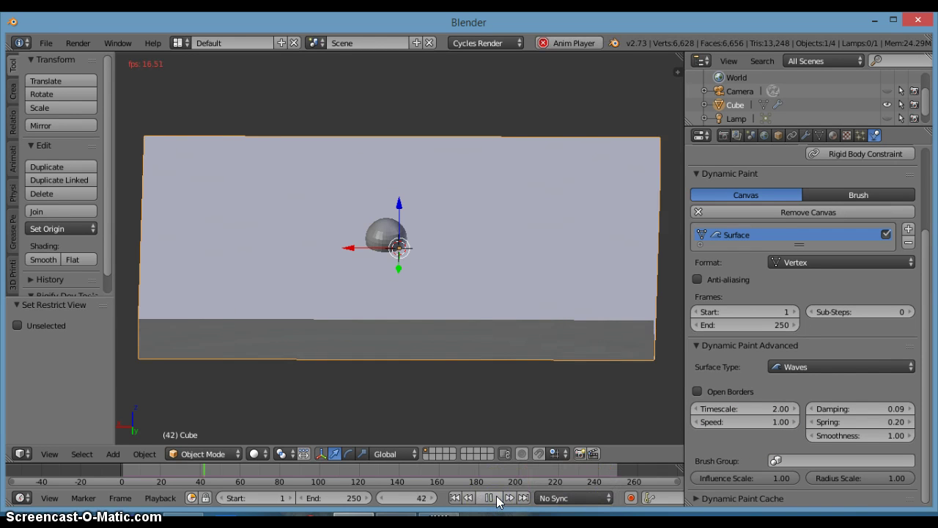
left_click(453, 498)
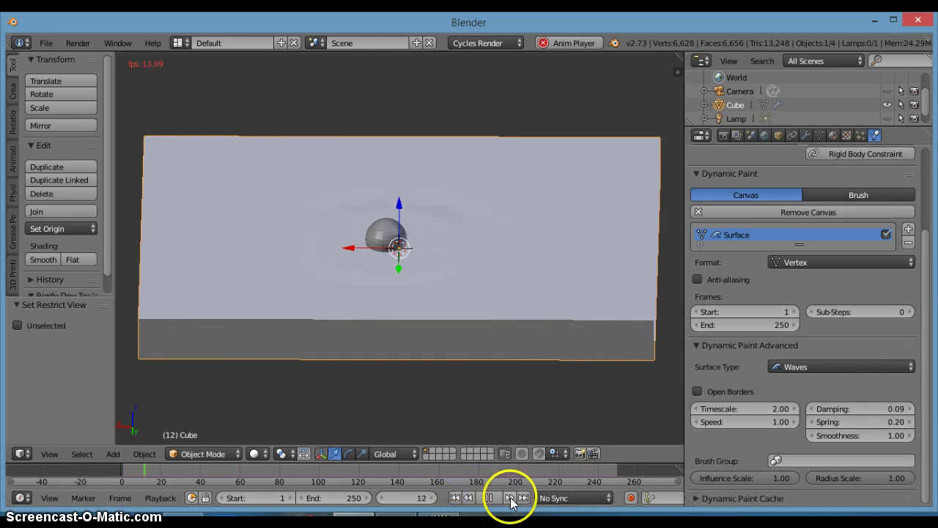
left_click(489, 498)
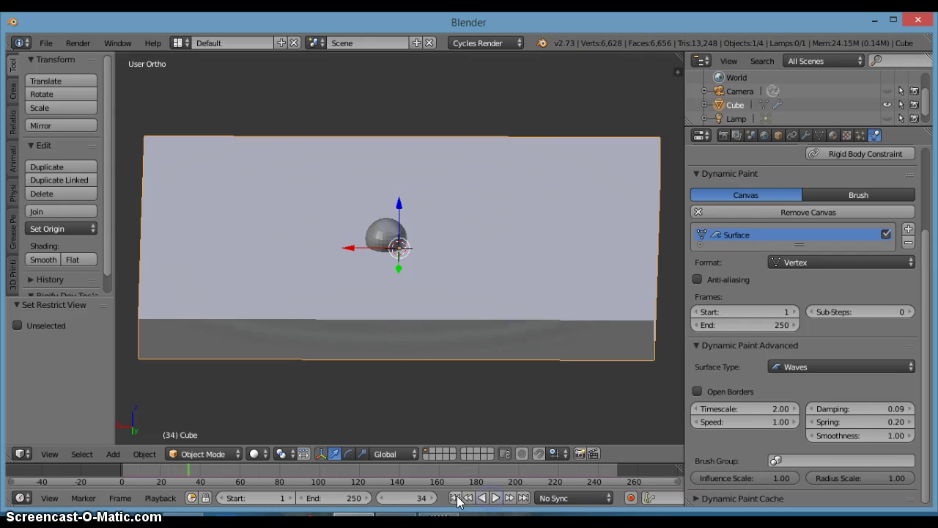
left_click(455, 498)
Move the sphere around on the slab while the animation plays, then stop and return to the first frame
left_click(489, 497)
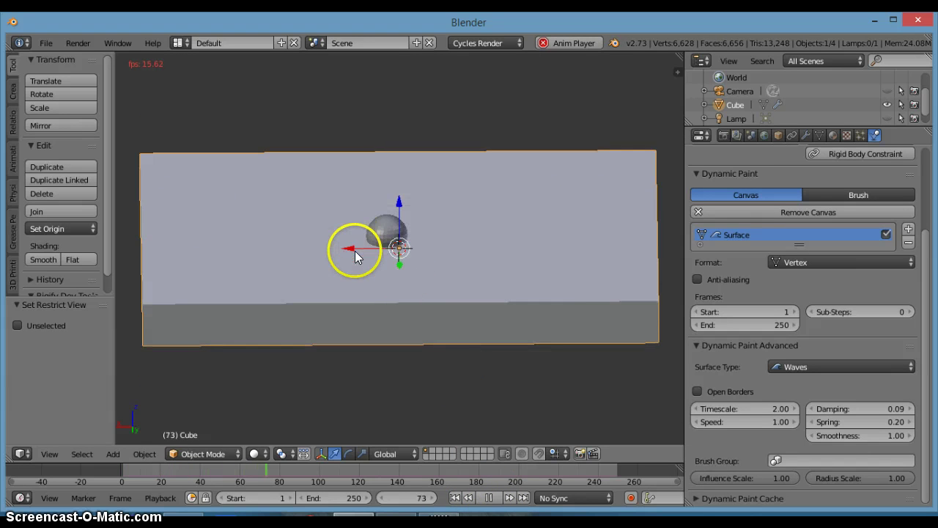
right_click(385, 236)
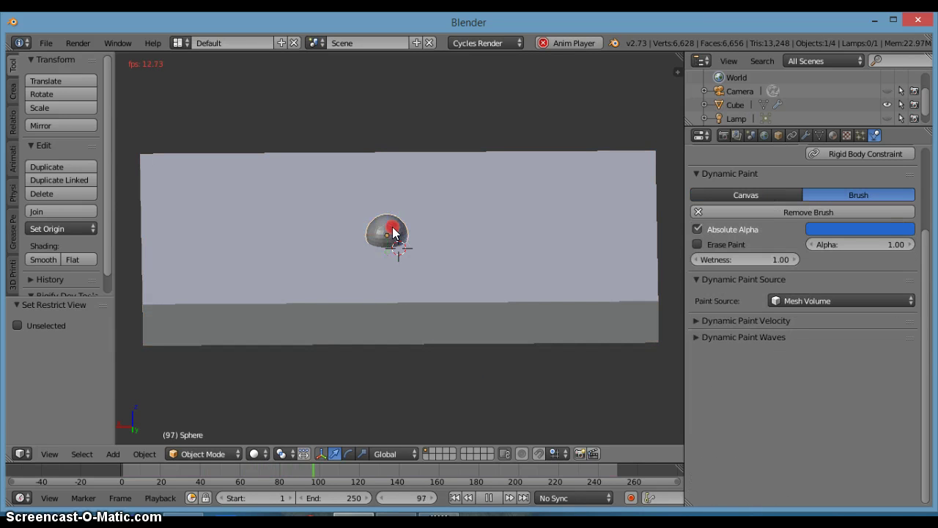
key("g")
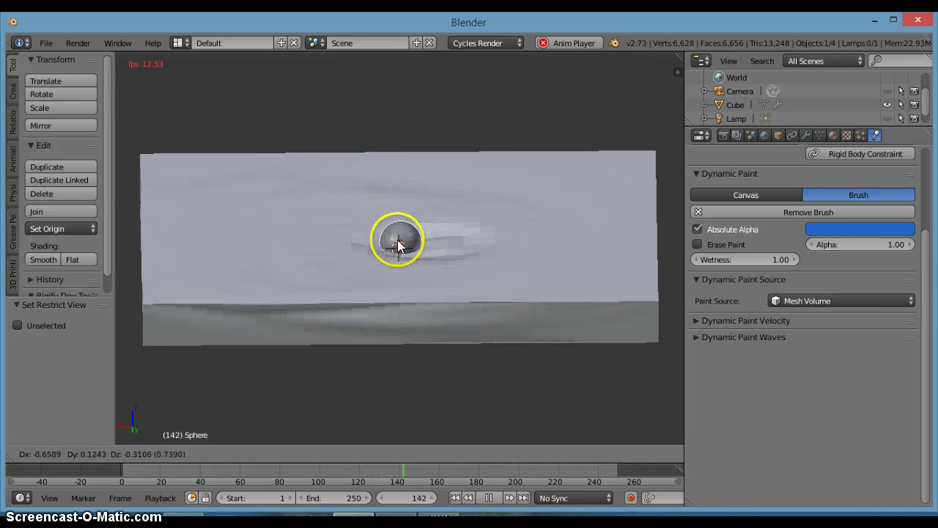
left_click(388, 235)
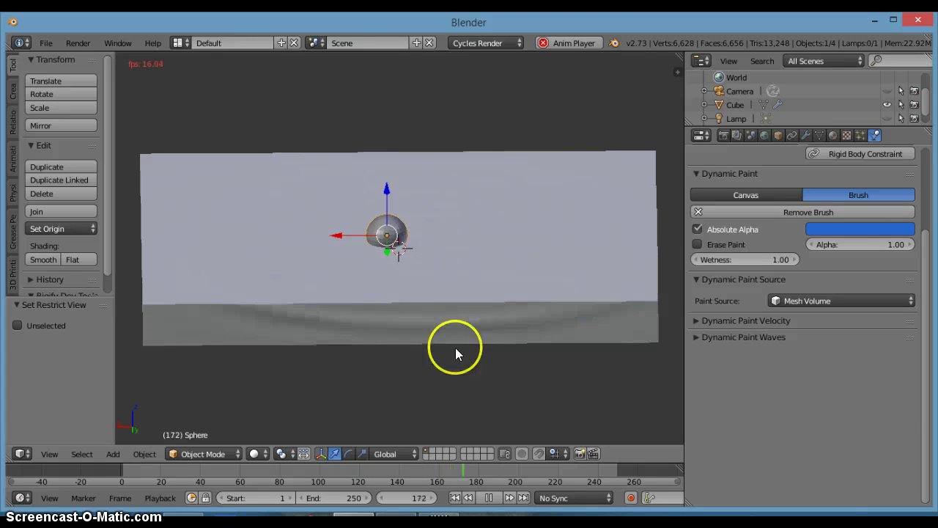
left_click(488, 498)
left_click(455, 498)
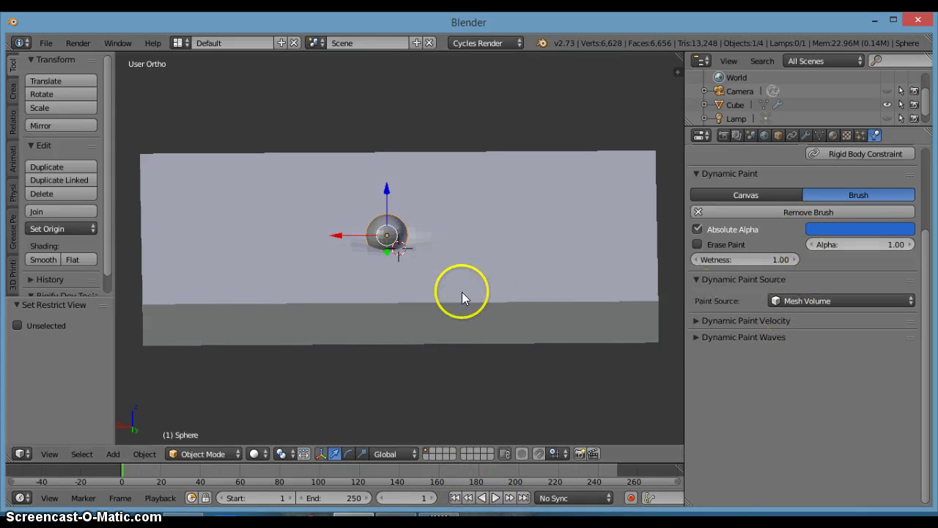
Set the slab's wave damping to 0.10 and play the animation to check the waves
right_click(409, 293)
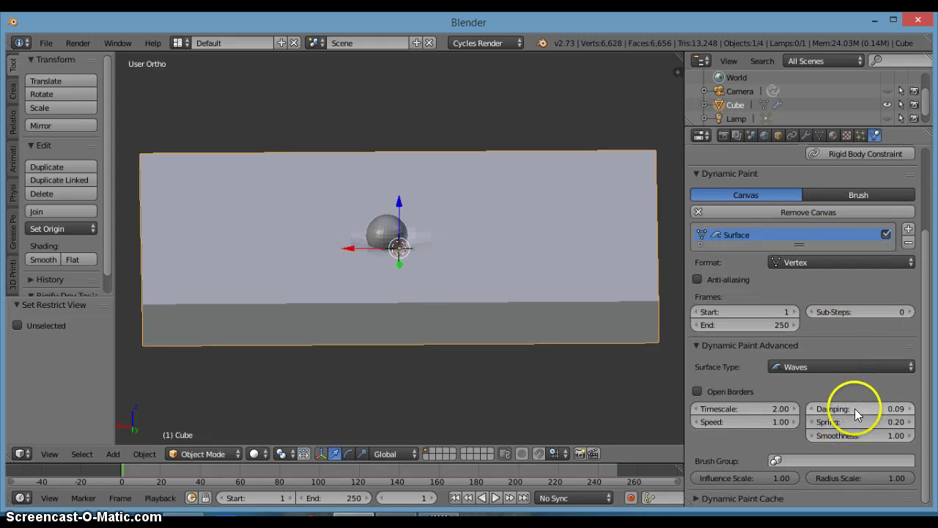
left_click(909, 408)
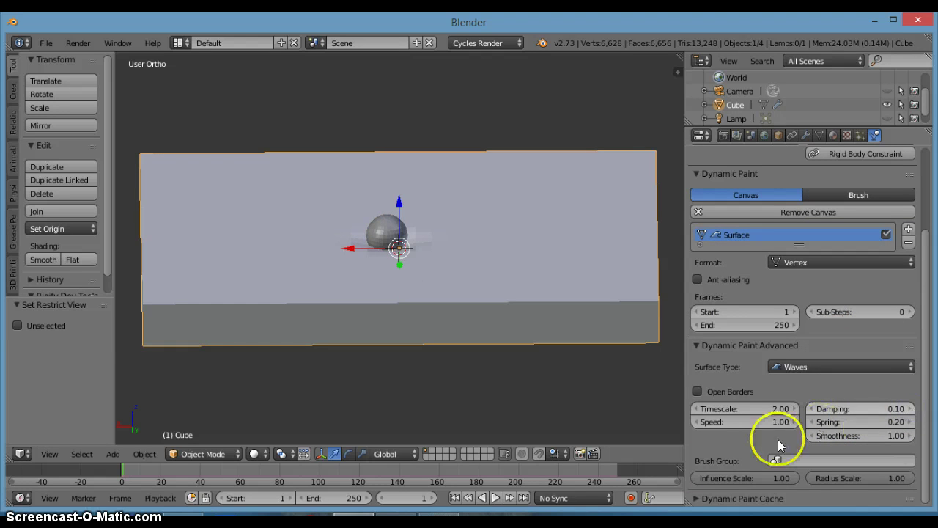
left_click(495, 499)
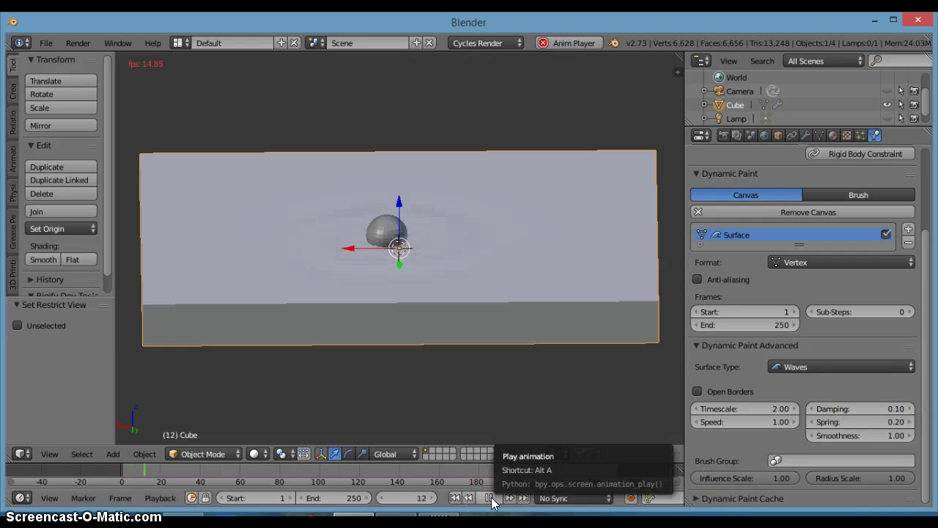
left_click(492, 500)
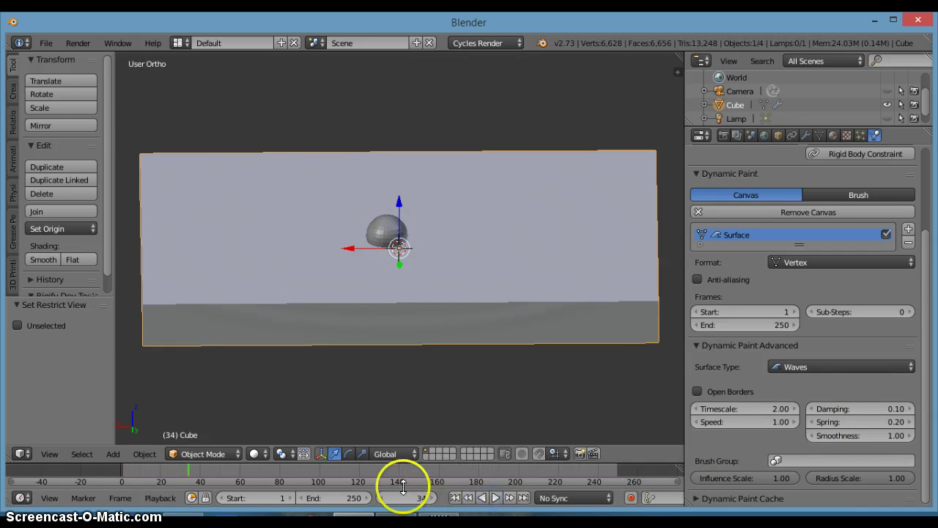
Set the slab's wave spring to 0.01, play the animation from the first frame to check the waves, and return to the first frame
left_click(455, 497)
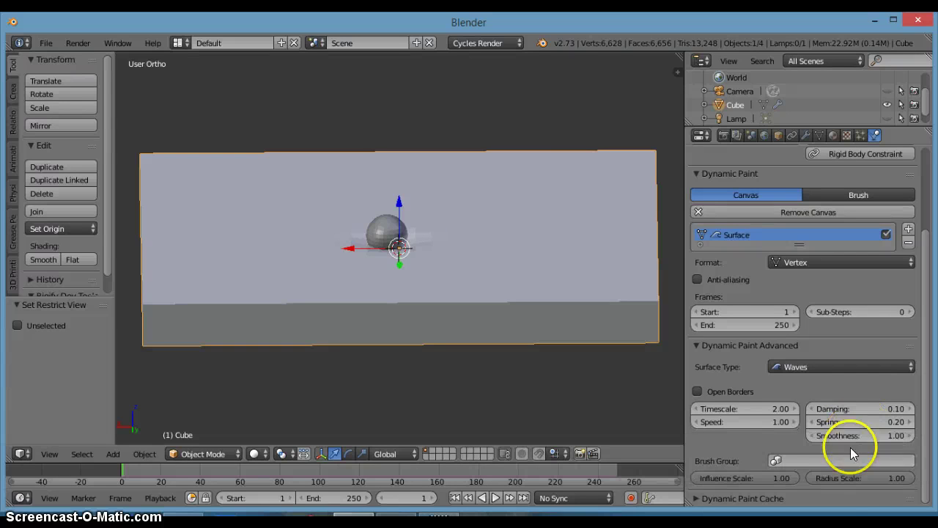
left_click(836, 422)
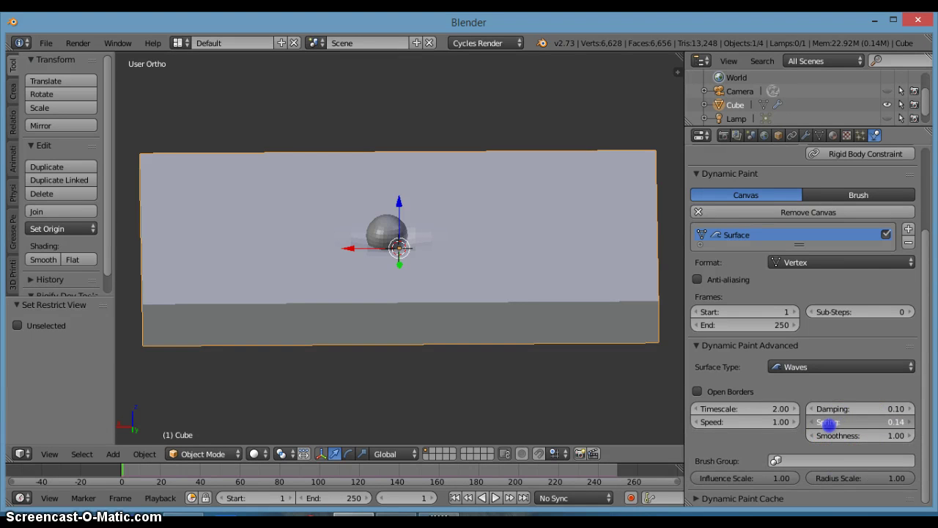
left_click_drag(824, 423, 813, 425)
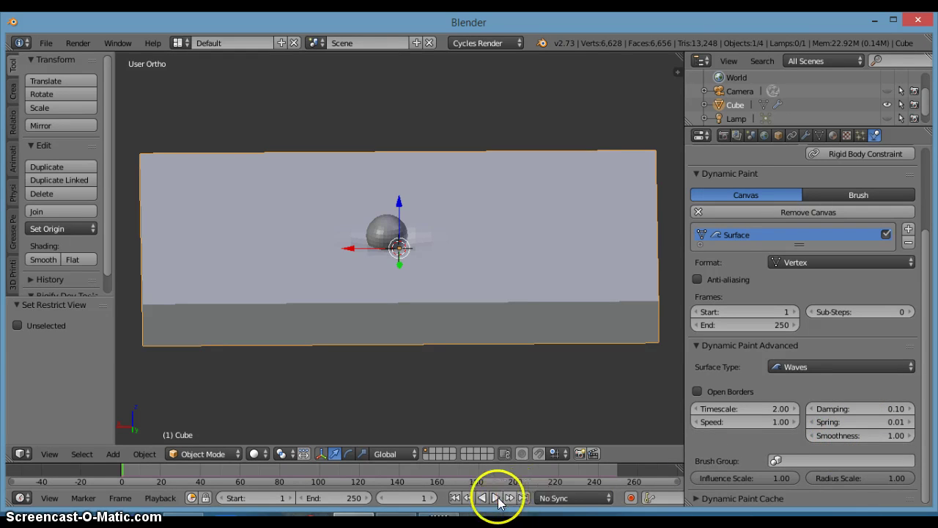
left_click(496, 497)
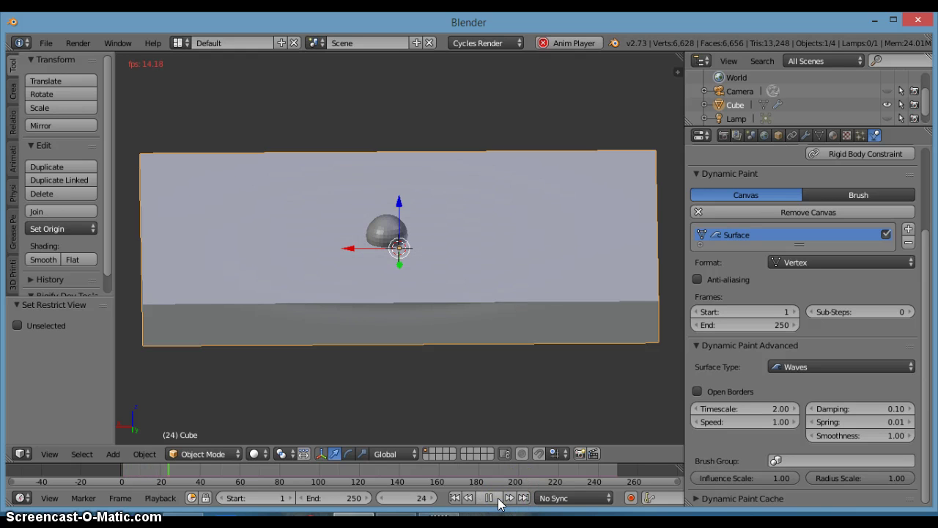
left_click(488, 498)
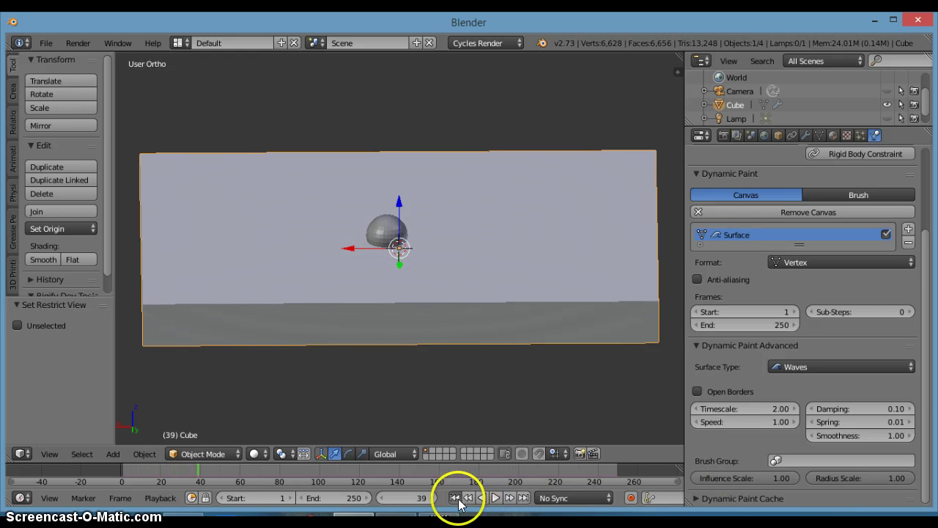
left_click(455, 497)
Set the slab's wave spring to 0.15, play the animation to check the waves, and return to the first frame
left_click(901, 422)
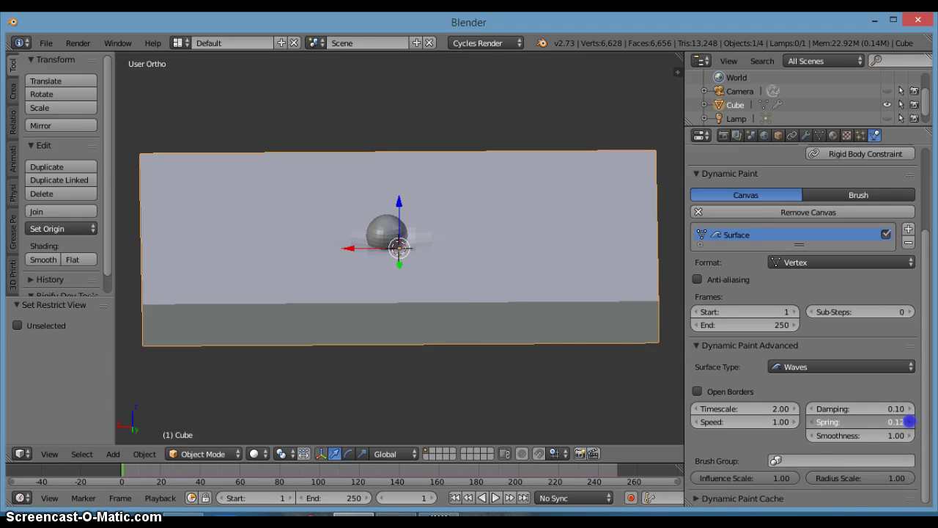
left_click(496, 497)
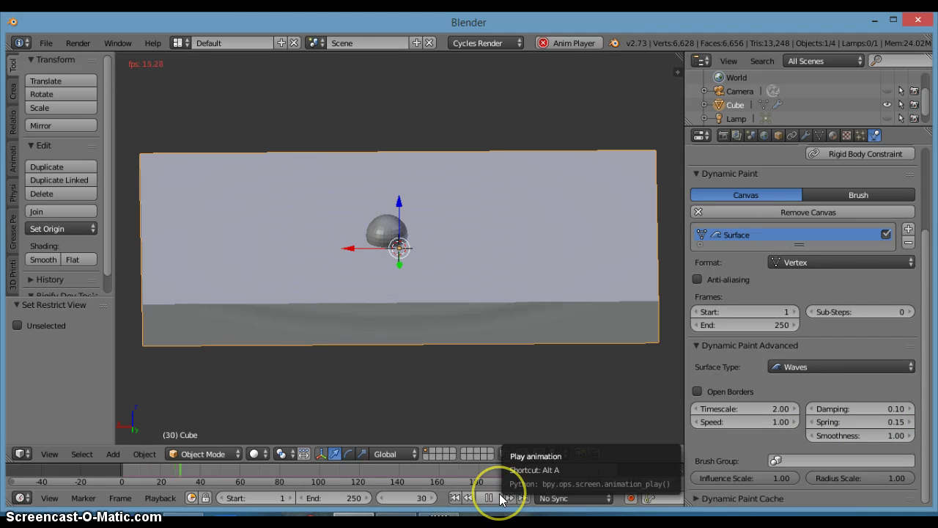
left_click(499, 498)
left_click(455, 497)
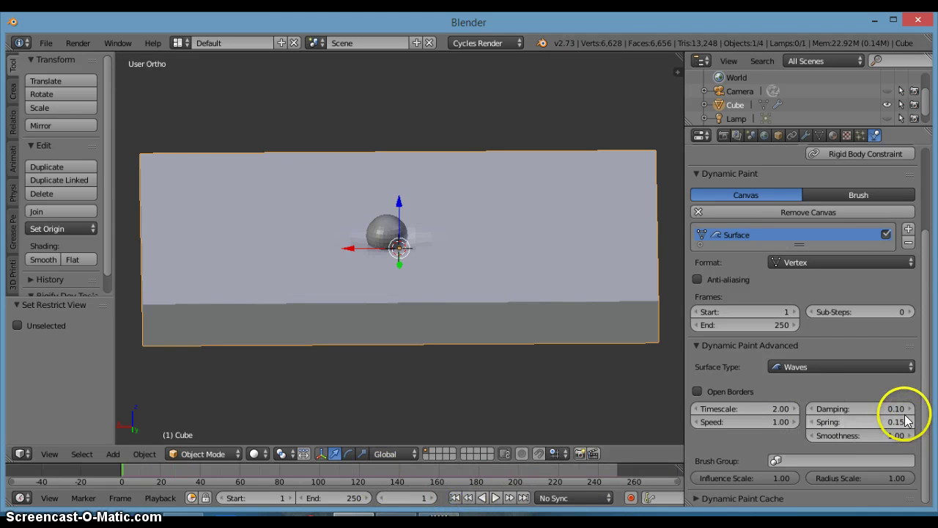
Set the slab's wave damping to 0.26, play the animation to check the waves, and return to the first frame
left_click(893, 408)
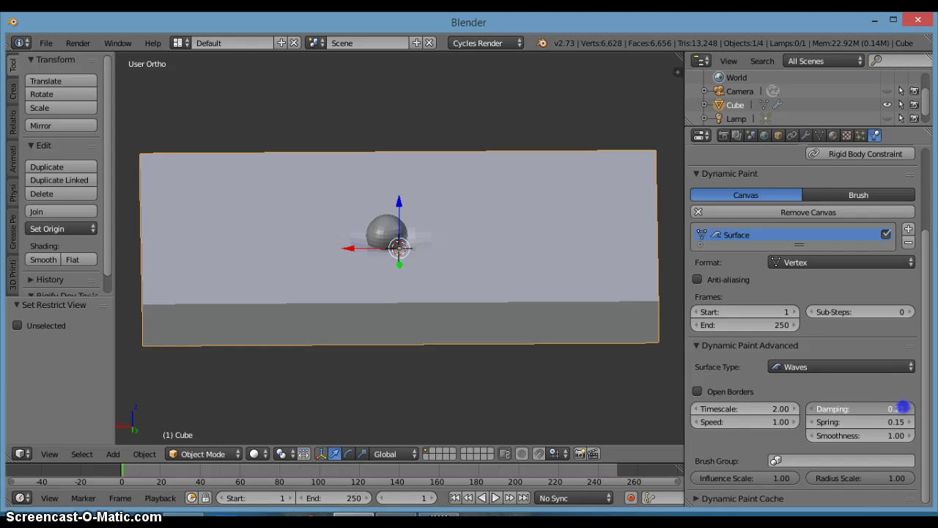
left_click_drag(906, 406, 895, 413)
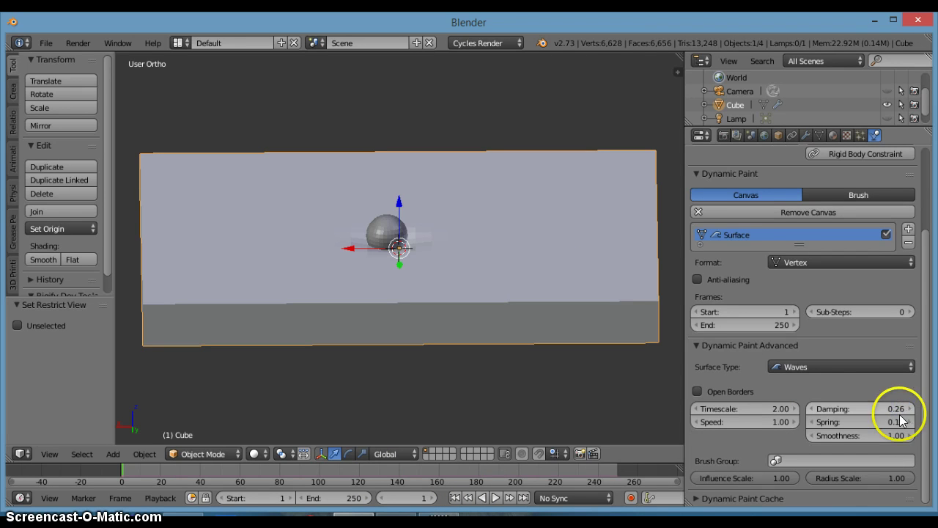
left_click(494, 498)
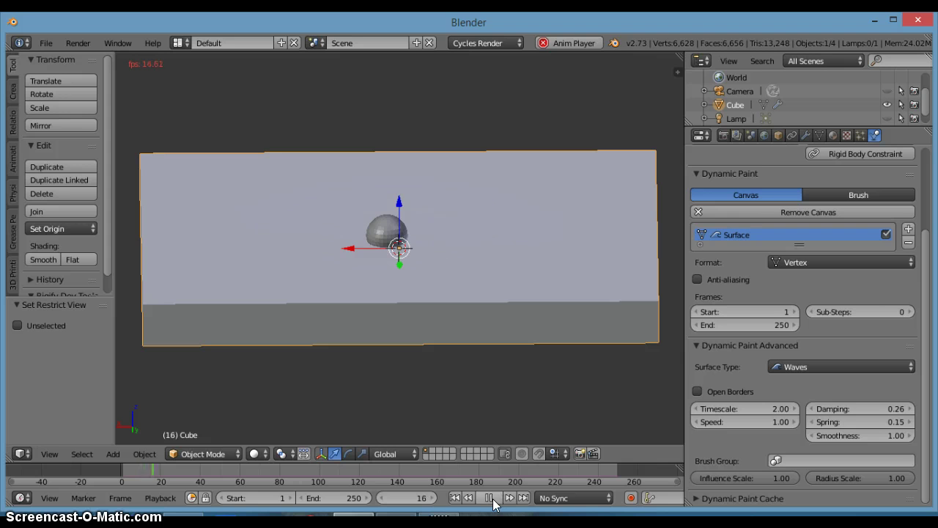
left_click(491, 499)
left_click(455, 497)
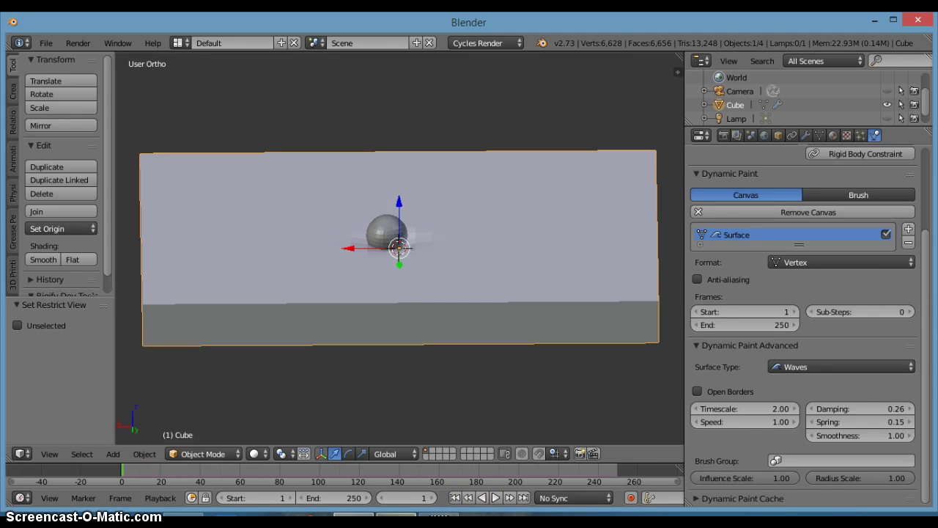
Examine the sphere and the slab's surface around it from several angles, close up and from the side
scroll(414, 314, "up", 2)
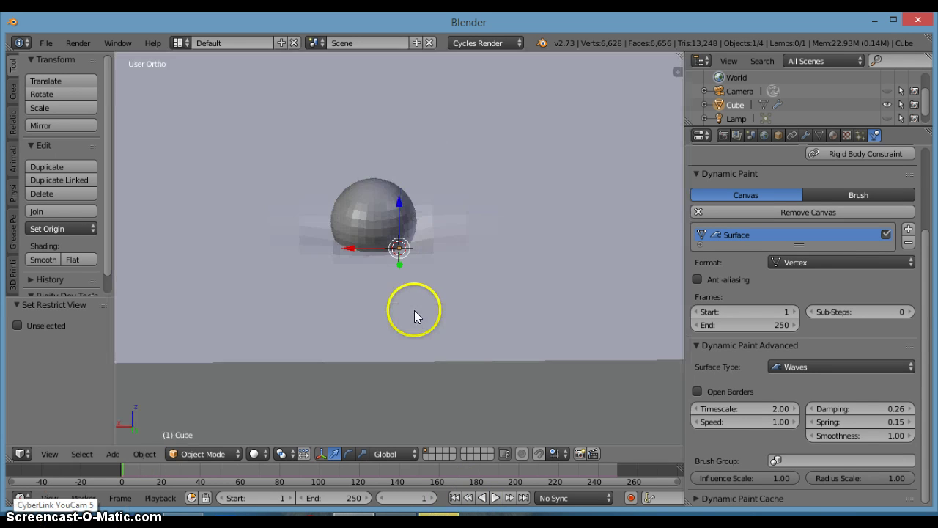
scroll(427, 346, "down", 6)
middle_click_drag(417, 307, 584, 313)
scroll(523, 320, "up", 5)
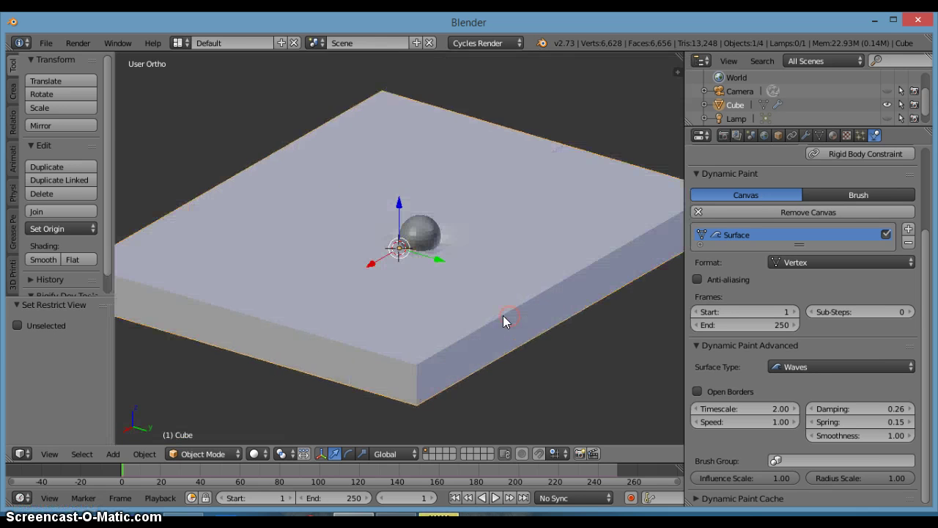
middle_click_drag(504, 320, 460, 361)
scroll(520, 273, "up", 7)
scroll(518, 273, "down", 12)
middle_click_drag(415, 258, 382, 189)
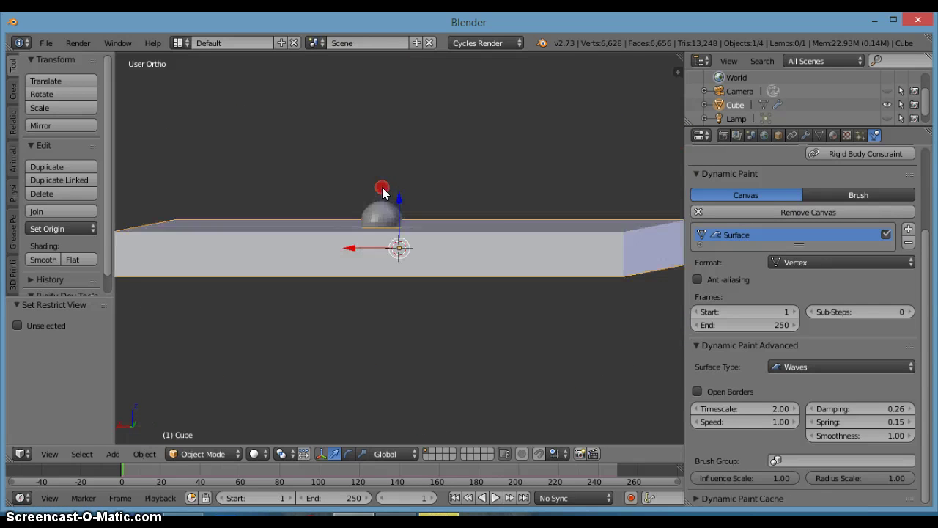
middle_click_drag(407, 268, 394, 234)
right_click(393, 235)
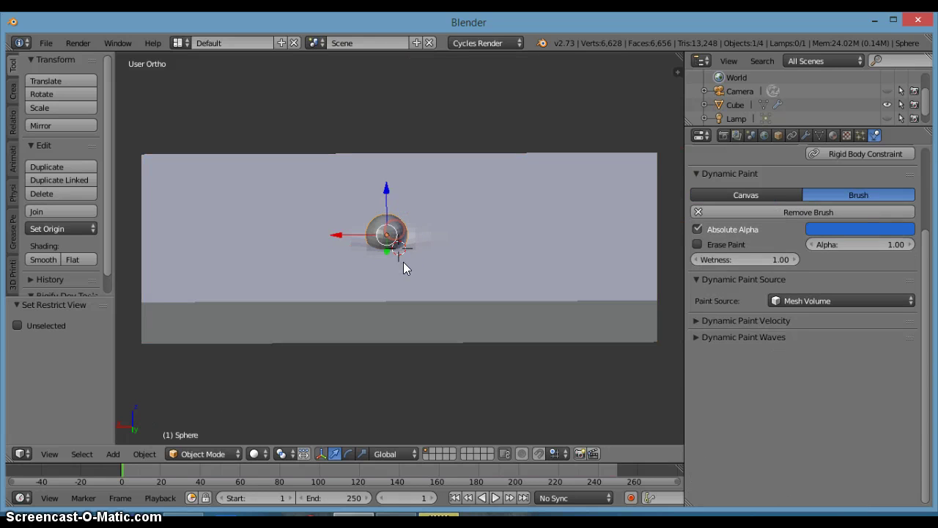
right_click(404, 262)
Play the animation while moving the sphere across the slab to examine the damped waves, and return to the first frame
left_click(495, 497)
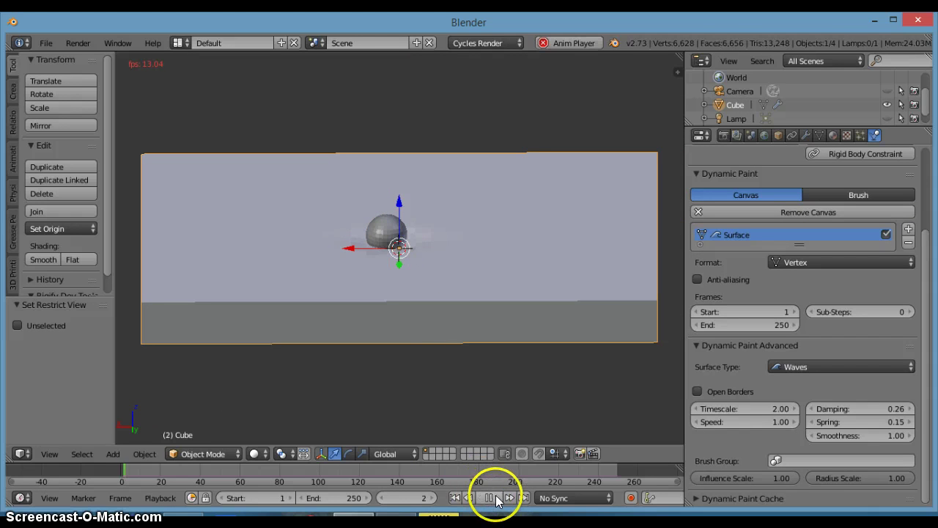
right_click(393, 241)
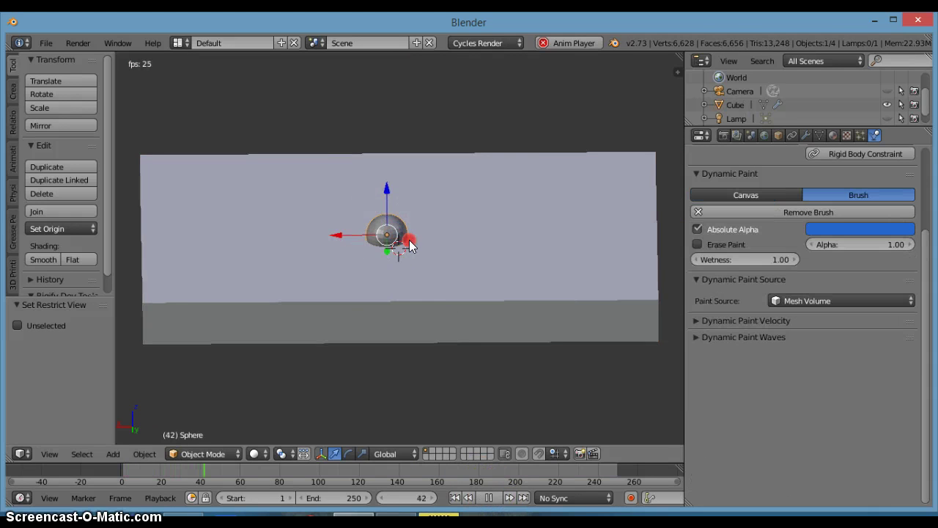
key("g")
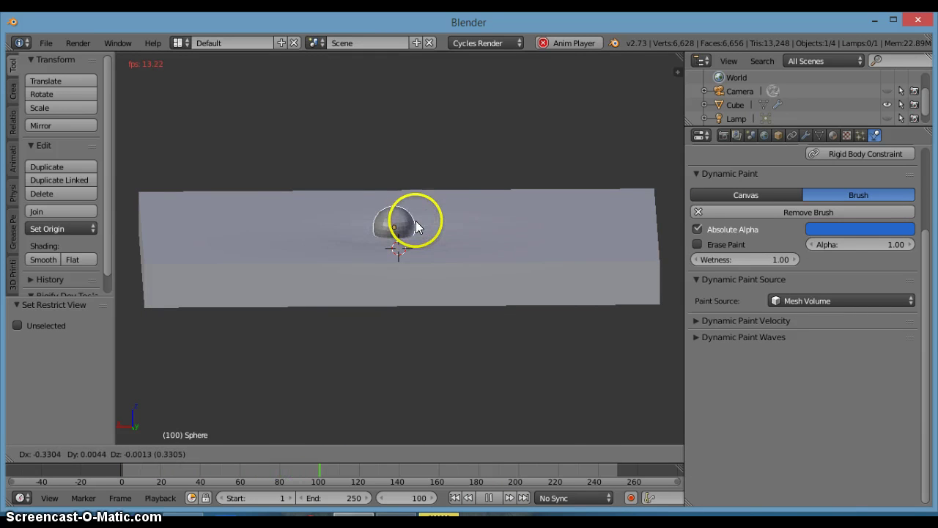
left_click(418, 225)
middle_click_drag(419, 225, 406, 298)
key("g")
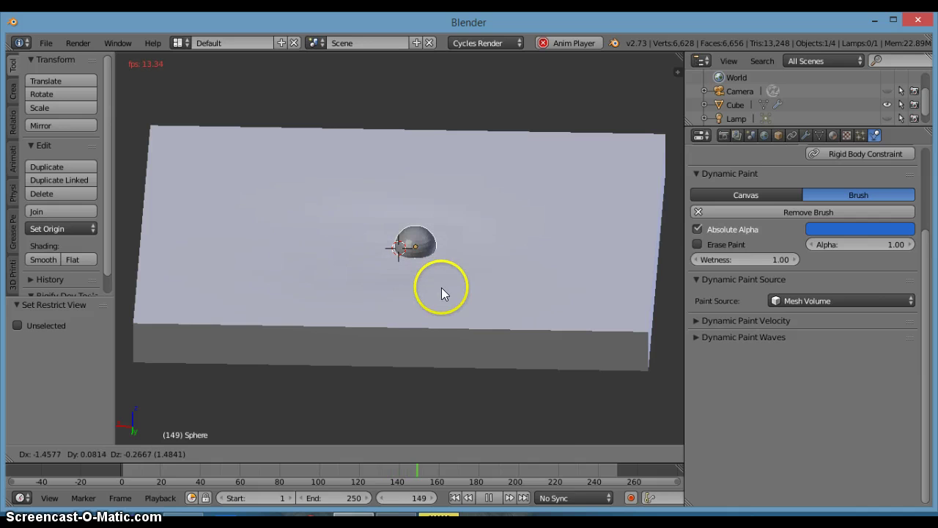
right_click(441, 288)
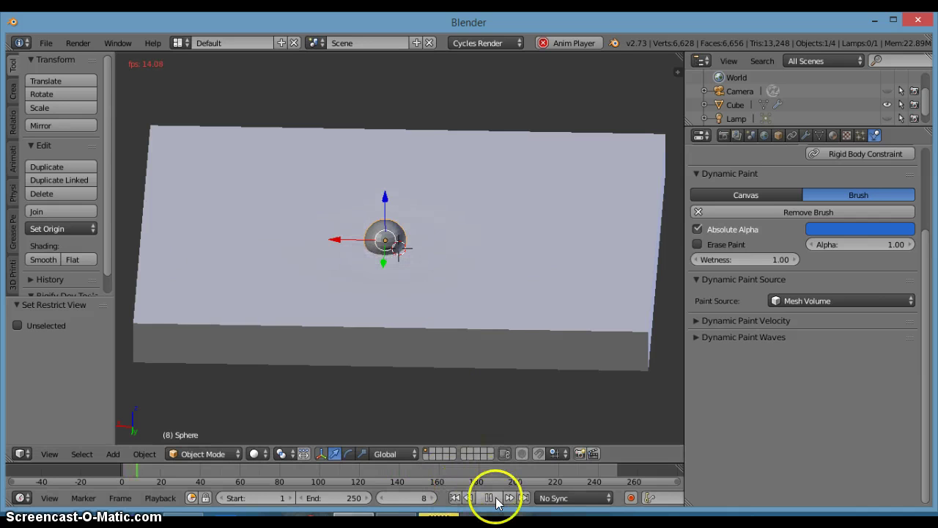
left_click(490, 498)
left_click(455, 497)
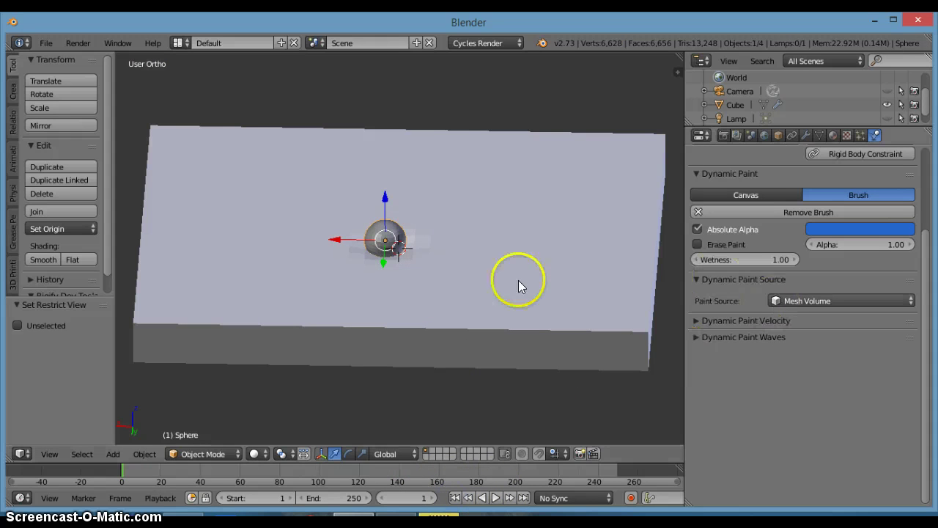
Set the slab's wave damping to 0.17, play the animation to check the waves, and stop it
right_click(401, 285)
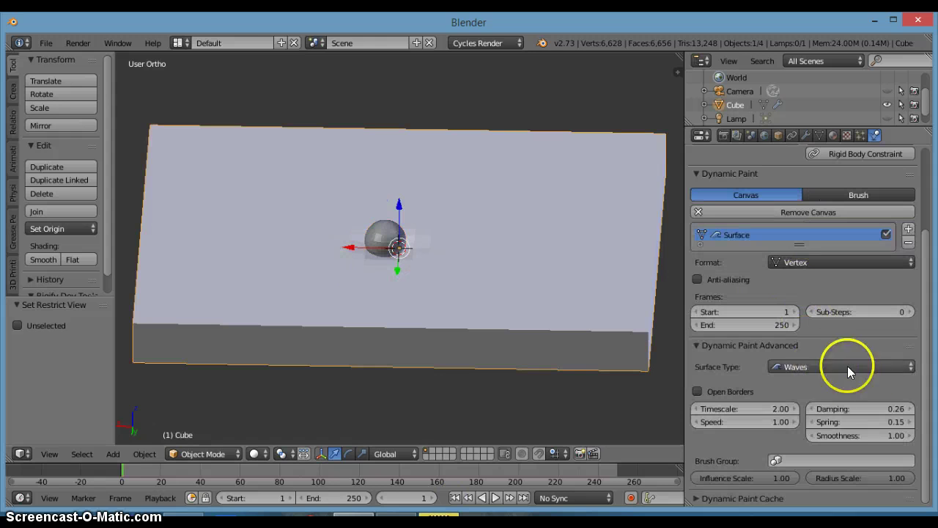
left_click(875, 409)
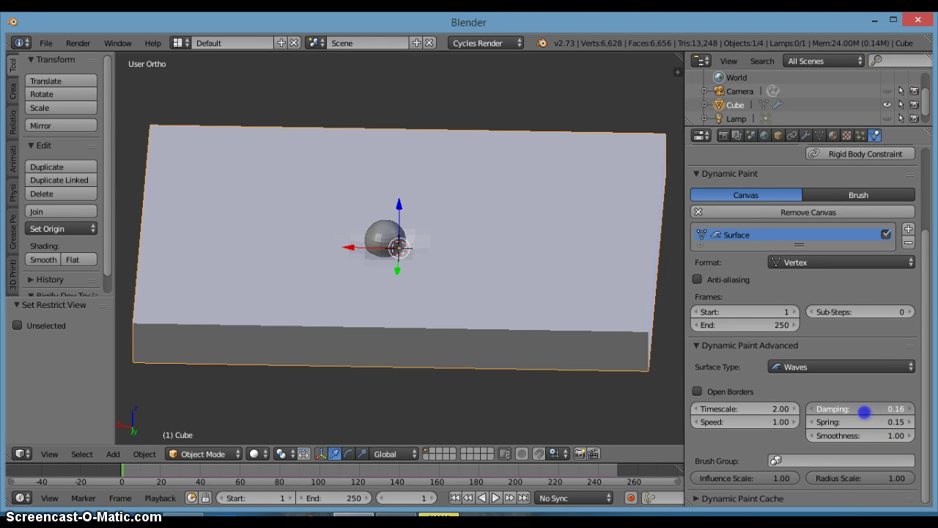
left_click_drag(864, 412, 869, 412)
left_click(493, 497)
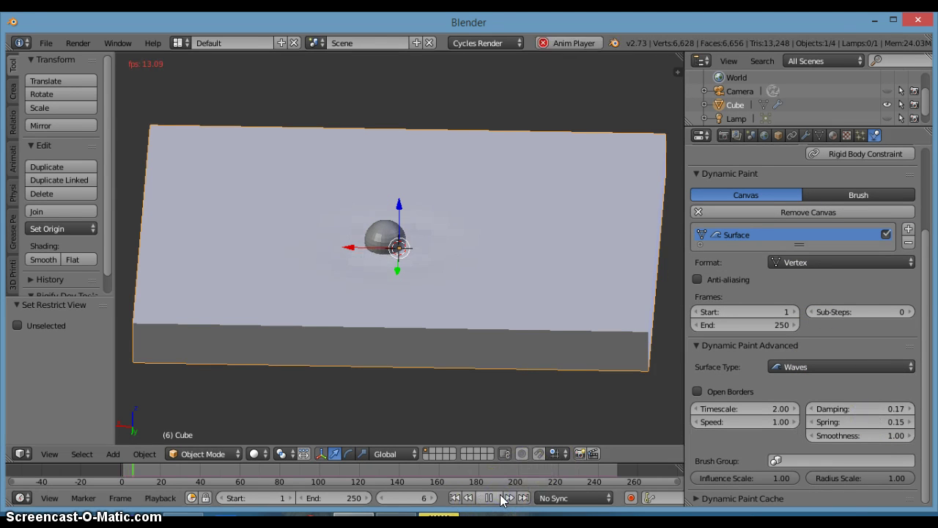
middle_click_drag(517, 412, 529, 390)
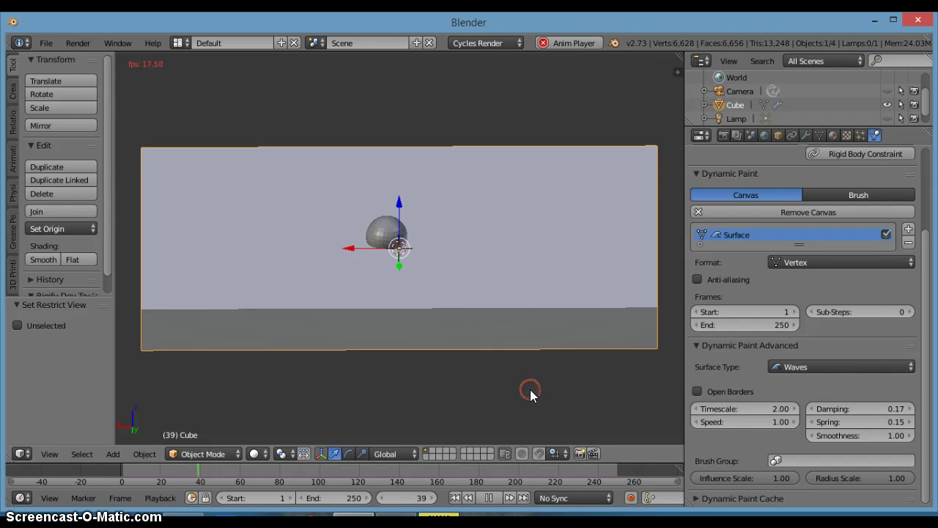
left_click(488, 497)
Set the slab's wave damping to 0.12, replay the animation from the first frame to check the waves, and stop it
left_click(821, 408)
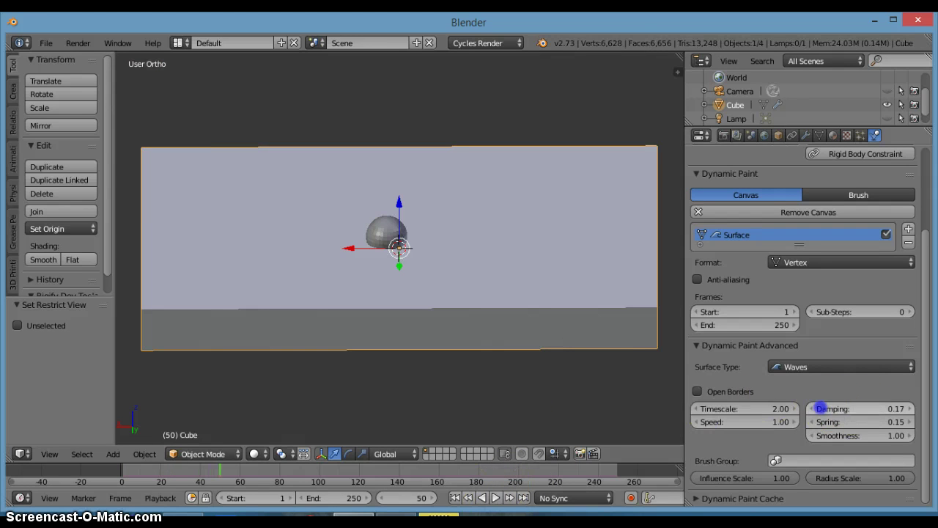
left_click_drag(820, 408, 814, 409)
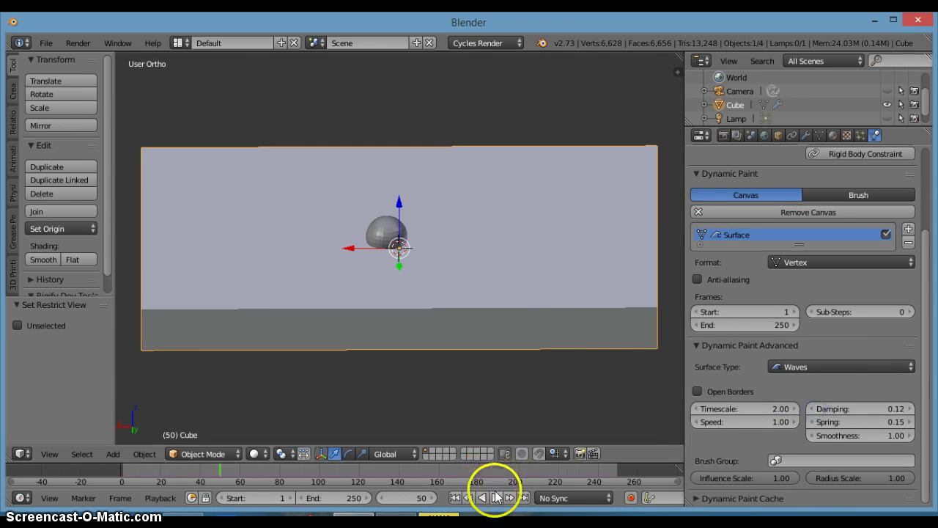
left_click(495, 498)
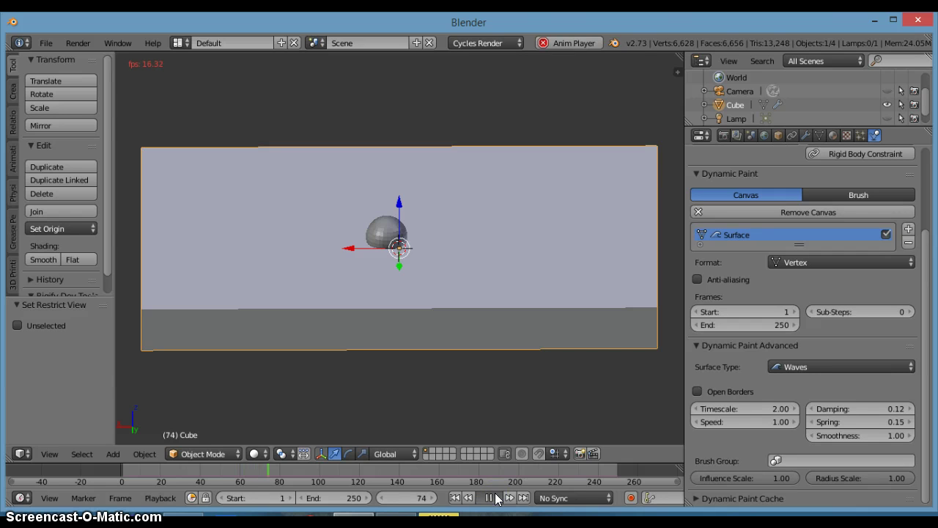
left_click(495, 498)
left_click(456, 498)
left_click(495, 497)
left_click(495, 497)
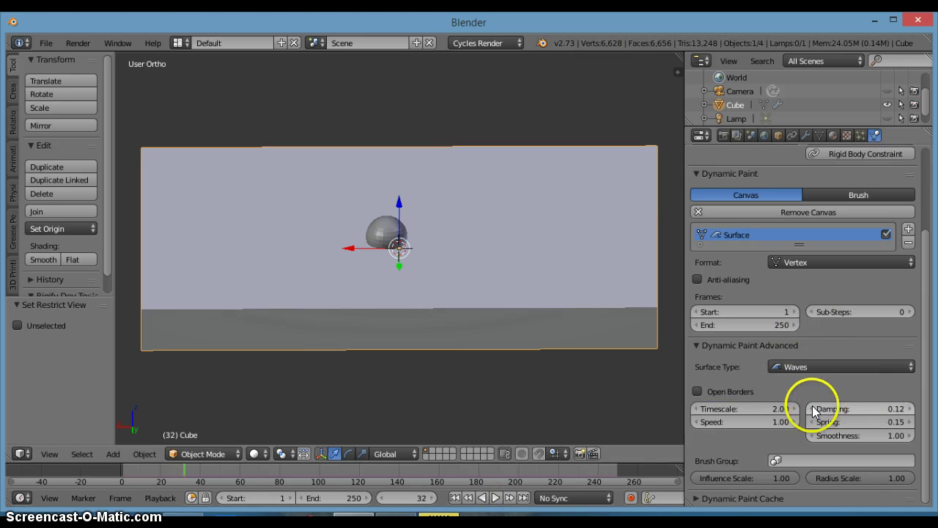
Set the slab's wave damping to 0.11, play the animation to check the waves, and stop it
left_click(496, 497)
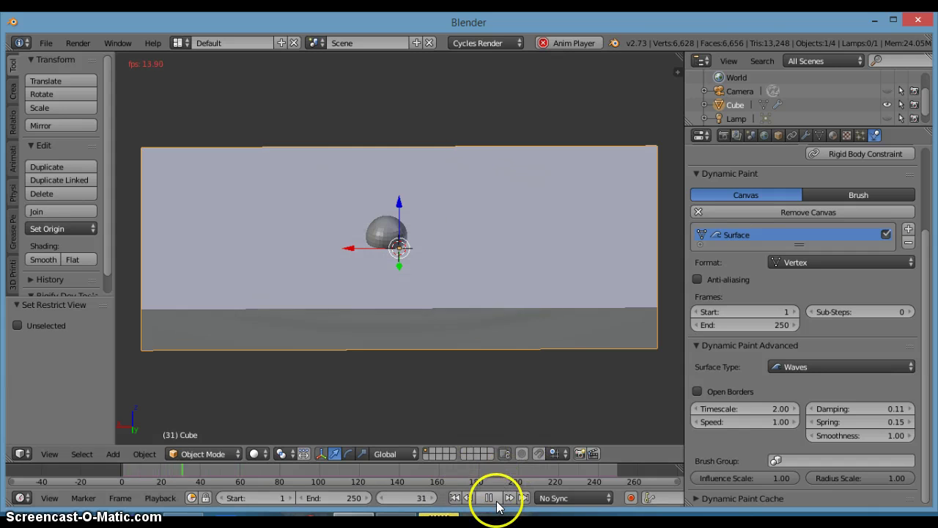
left_click(495, 499)
mouse_move(484, 350)
middle_mouse_down()
mouse_move(481, 408)
mouse_move(486, 351)
middle_mouse_up()
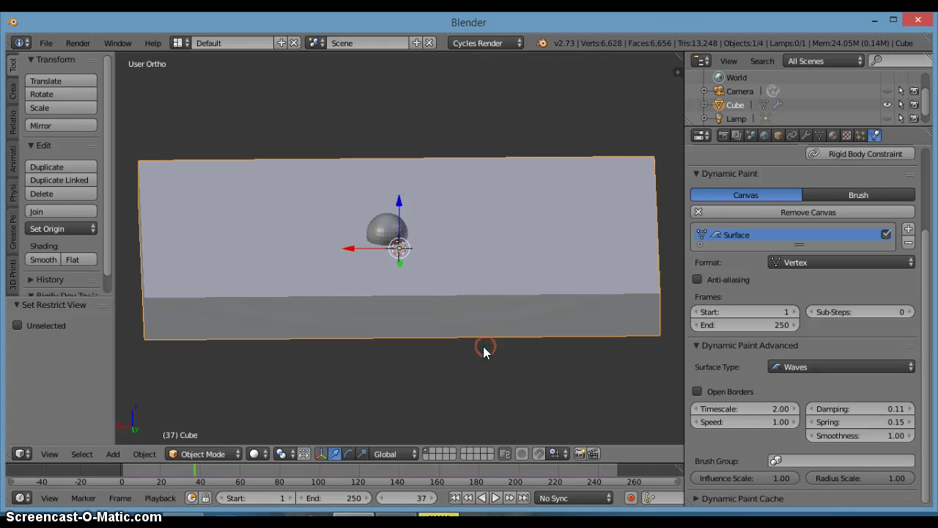
Play the animation while moving the sphere over the slab to check the 0.11-damping waves, replay from the first frame, and stop it
left_click(495, 499)
middle_click_drag(454, 274, 439, 242)
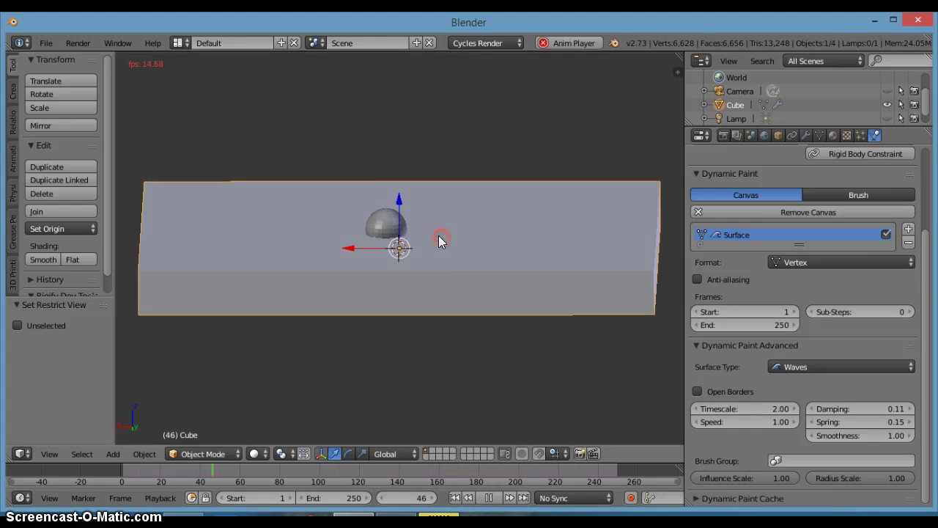
right_click(374, 221)
mouse_move(374, 227)
left_mouse_down()
mouse_move(408, 224)
mouse_move(345, 225)
mouse_move(442, 234)
mouse_move(371, 227)
mouse_move(375, 235)
left_mouse_up()
middle_click_drag(379, 257, 383, 304)
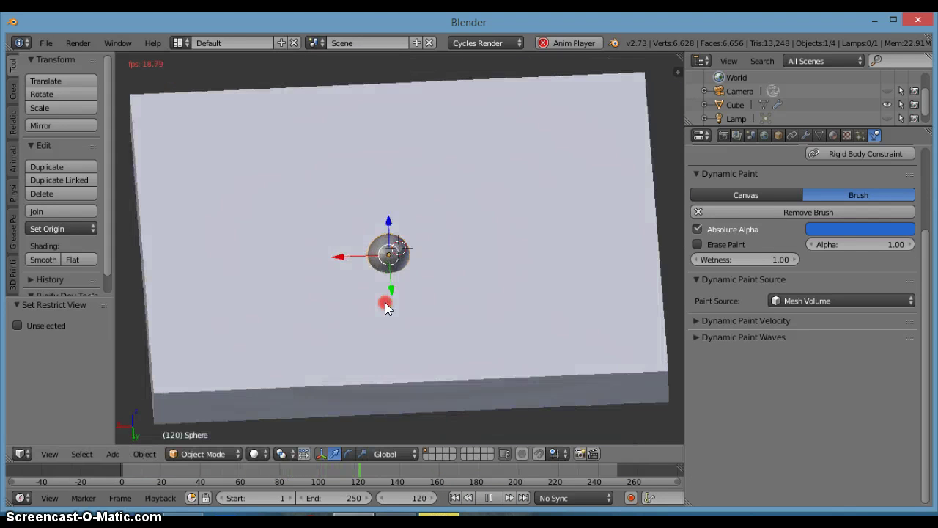
key("g")
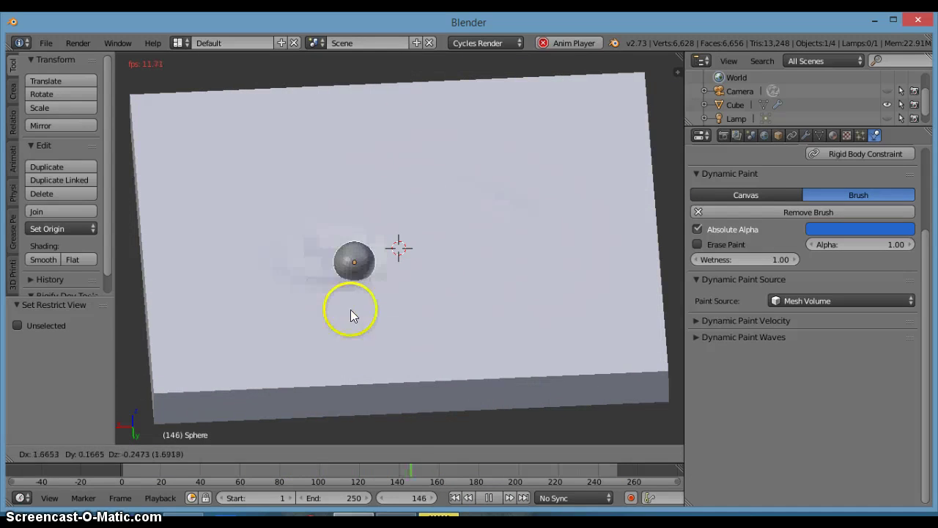
left_click(396, 270)
middle_click_drag(397, 270, 428, 233)
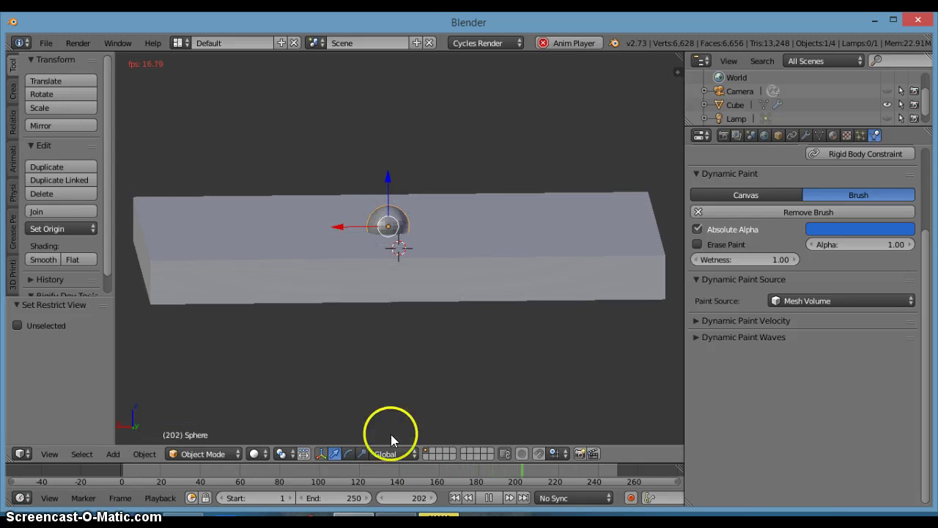
left_click(455, 497)
left_click(492, 501)
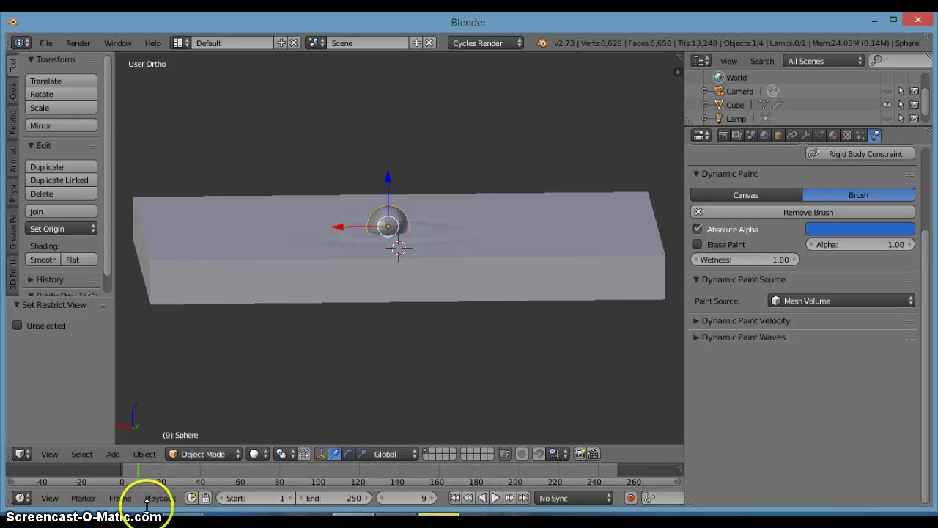
Set the current frame to 0 and make the timeline area taller
mouse_move(147, 518)
left_click(338, 374)
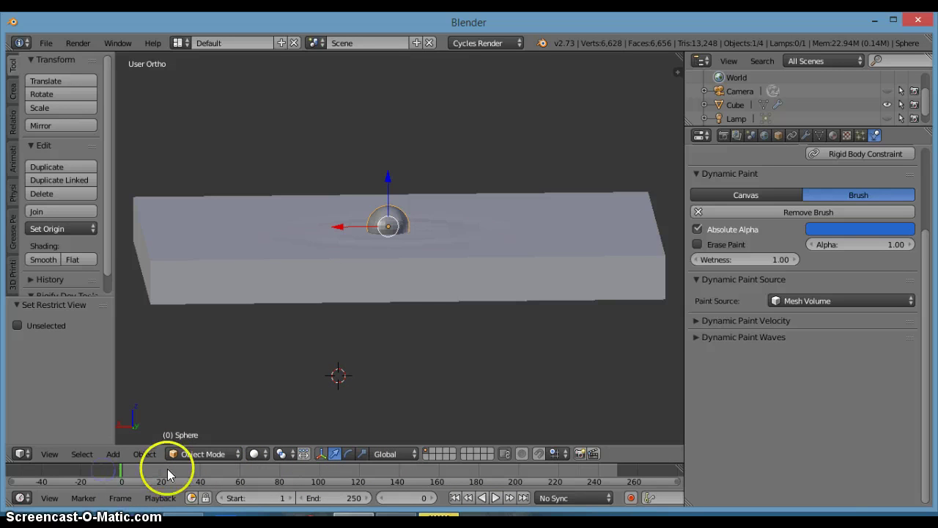
left_click_drag(171, 464, 179, 431)
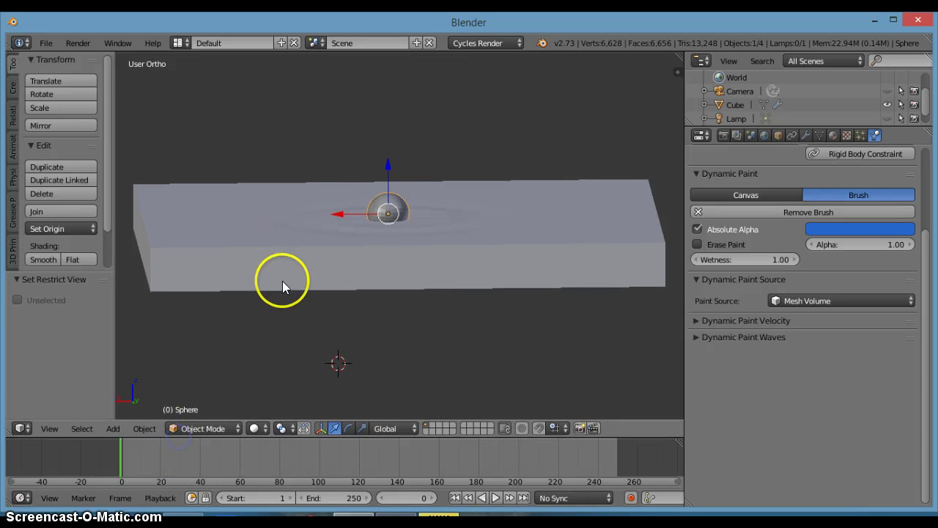
Set the slab's wave damping to 0.18 and play the animation, restarting it from the first frame
right_click(290, 265)
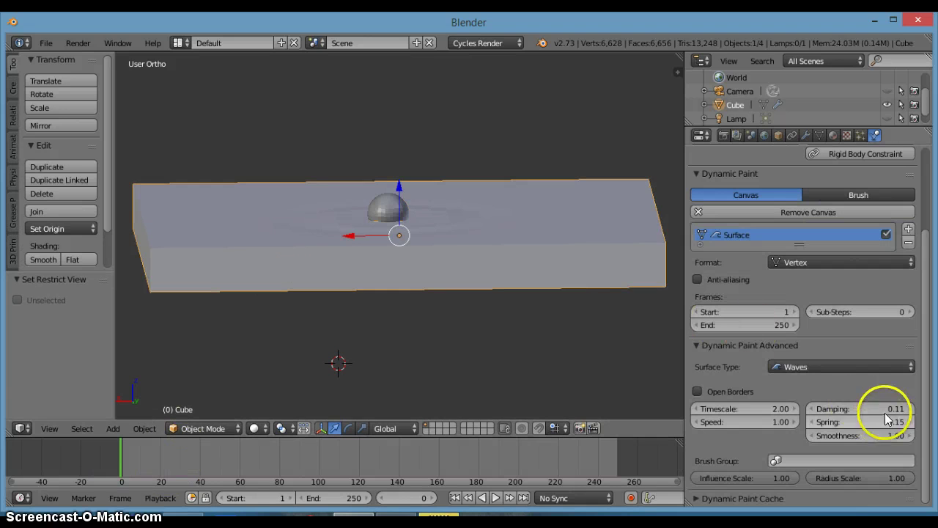
left_click_drag(893, 408, 910, 407)
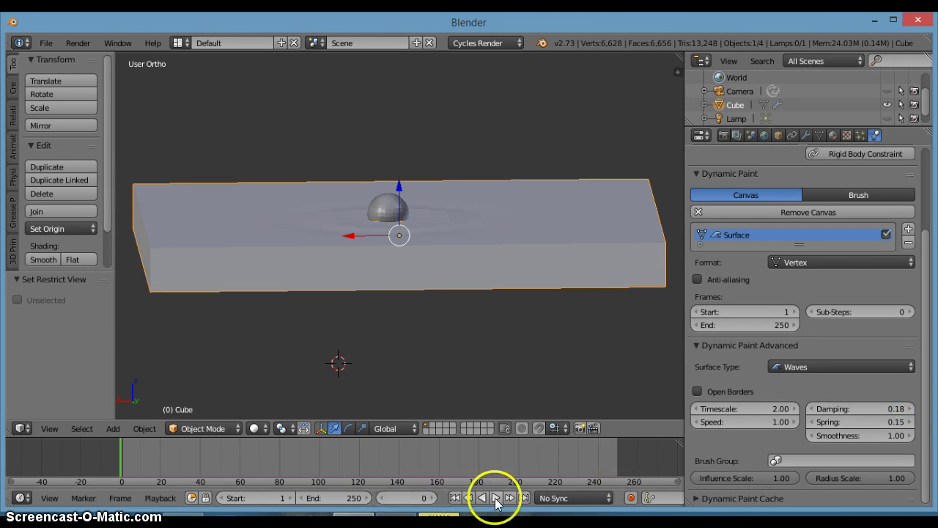
left_click(496, 497)
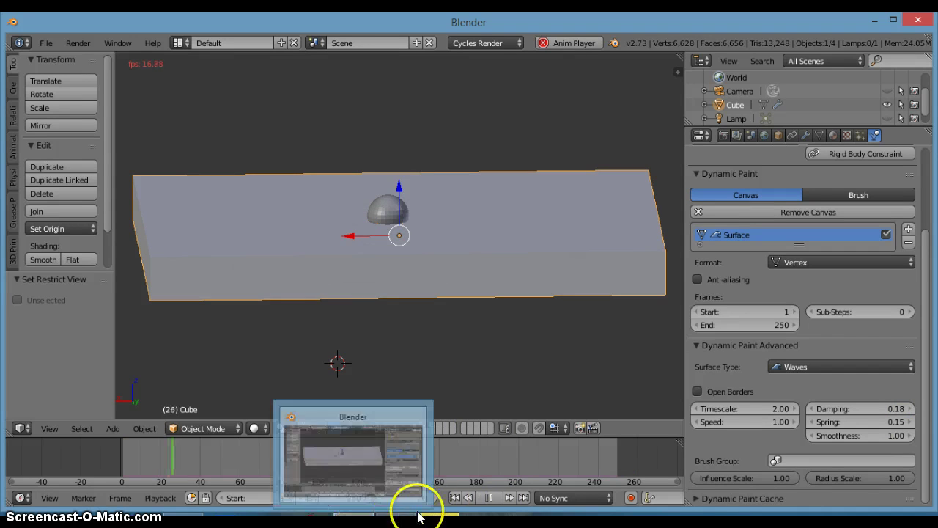
left_click(454, 497)
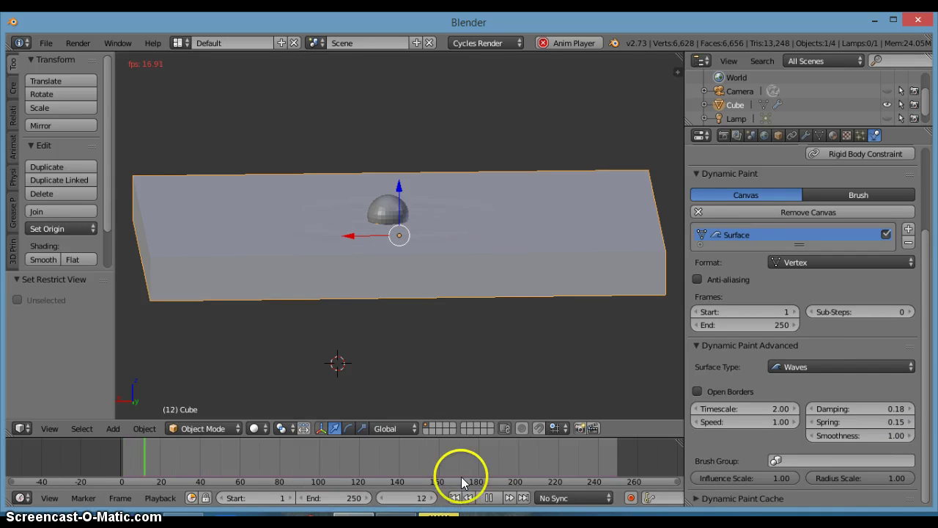
Try moving the sphere across the slab during playback to examine the waves, cancel the move, and stop the animation
right_click(391, 206)
mouse_move(401, 219)
right_mouse_down()
mouse_move(465, 209)
mouse_move(350, 213)
mouse_move(436, 220)
mouse_move(421, 223)
right_mouse_up()
right_click(422, 220)
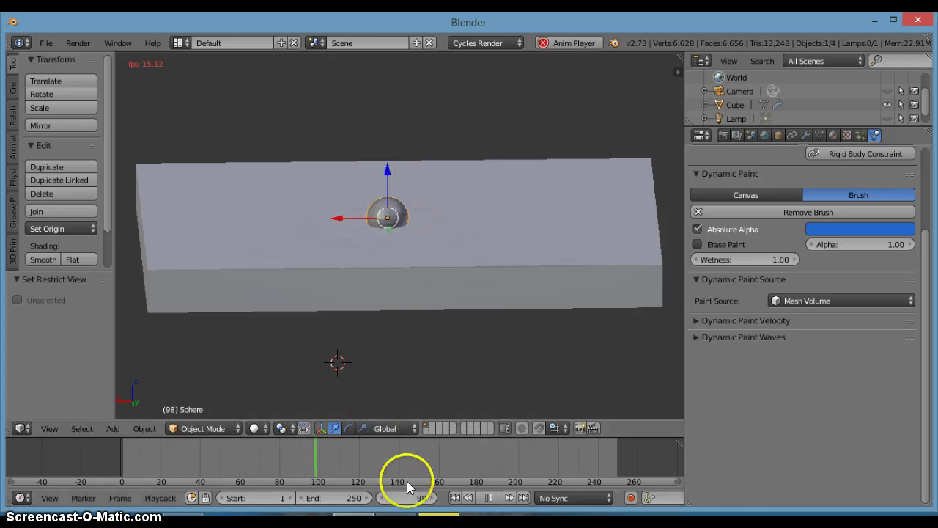
left_click(480, 495)
Select the slab and set its wave damping to 0.16
left_click(478, 265)
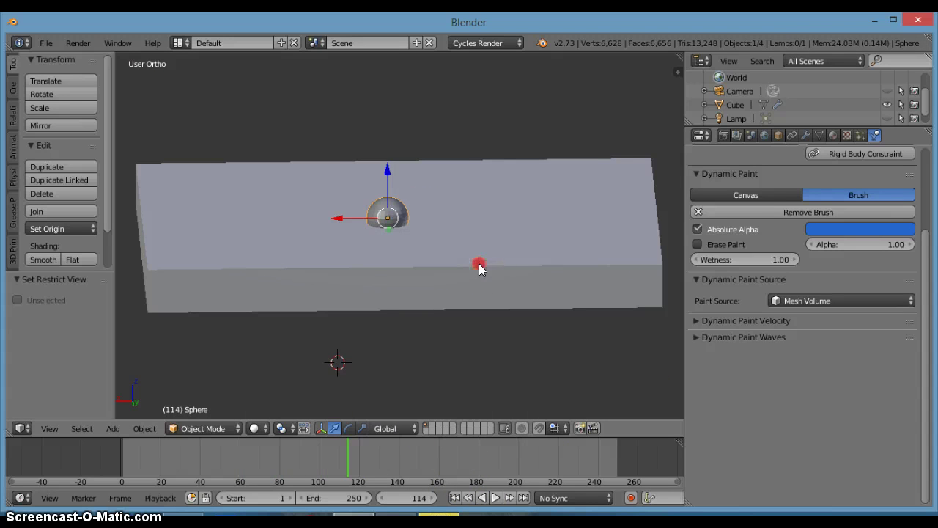
right_click(477, 265)
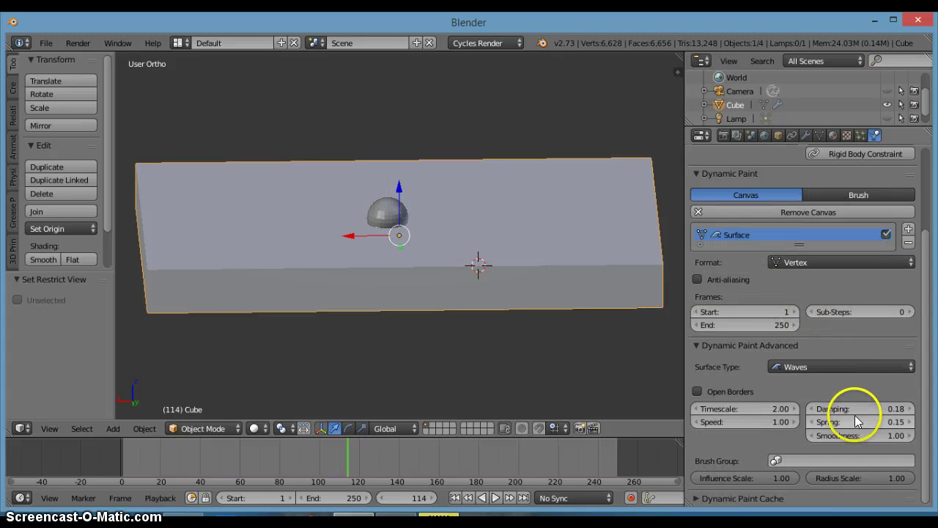
left_click(810, 409)
left_click(810, 409)
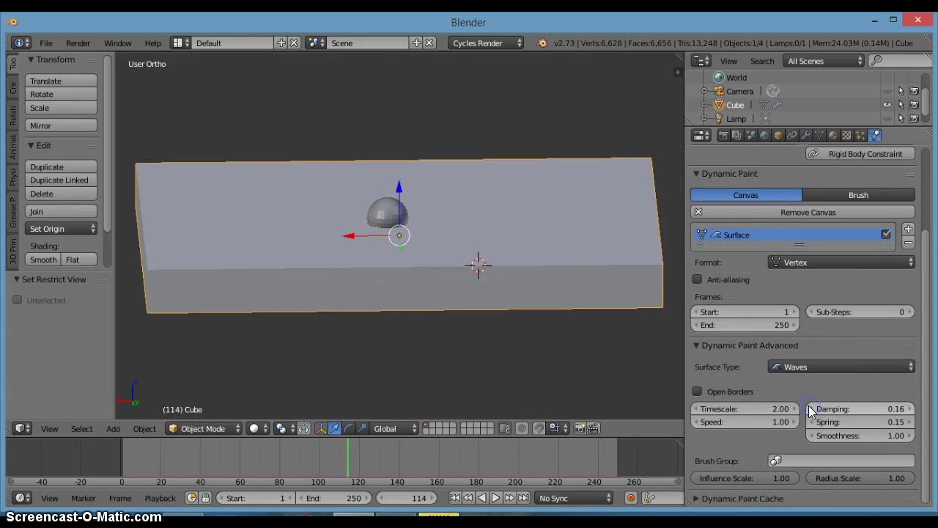
Set the slab's wave smoothness to 1.20
middle_click_drag(406, 286, 428, 272)
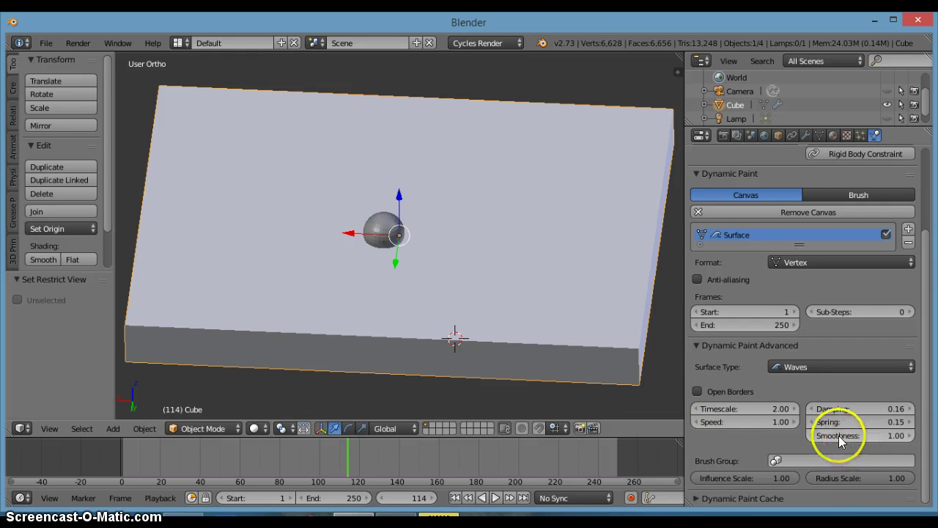
scroll(841, 440, "up", 1)
scroll(840, 440, "down", 1)
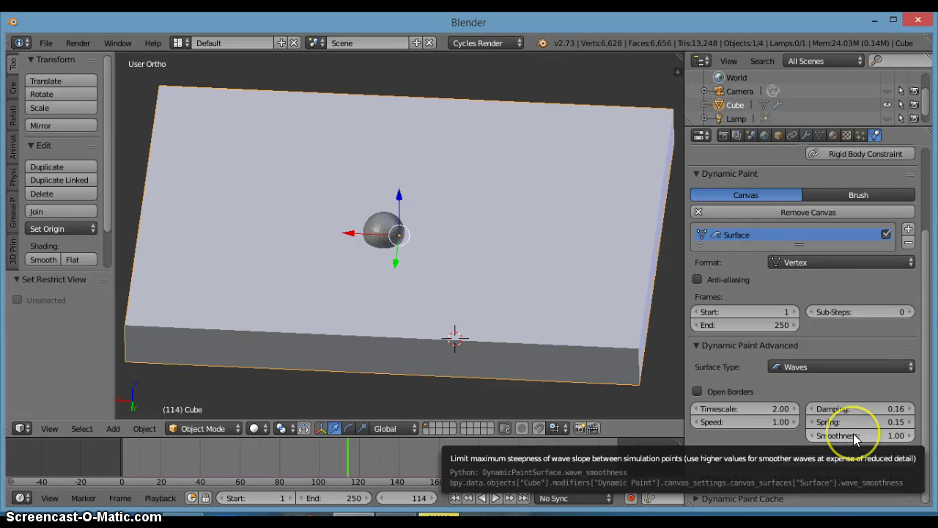
left_click(855, 436)
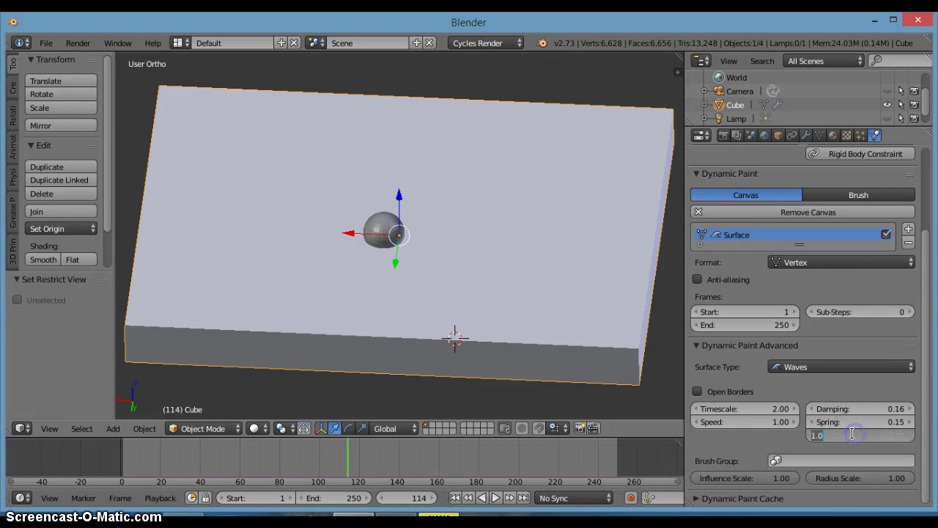
left_click(841, 455)
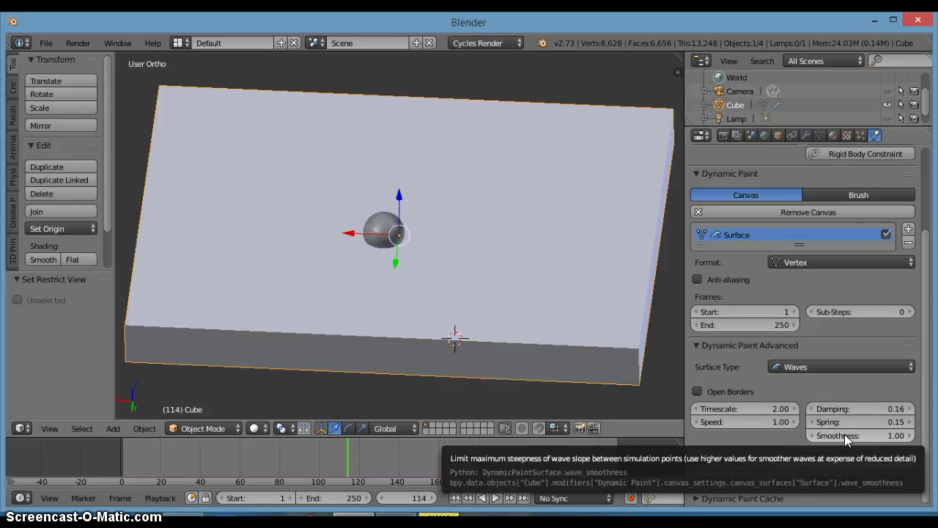
left_click_drag(844, 434, 873, 435)
Play the animation, move the sphere temporarily to check the smoother waves, cancel the move, stop playback and return to the first frame
left_click(496, 497)
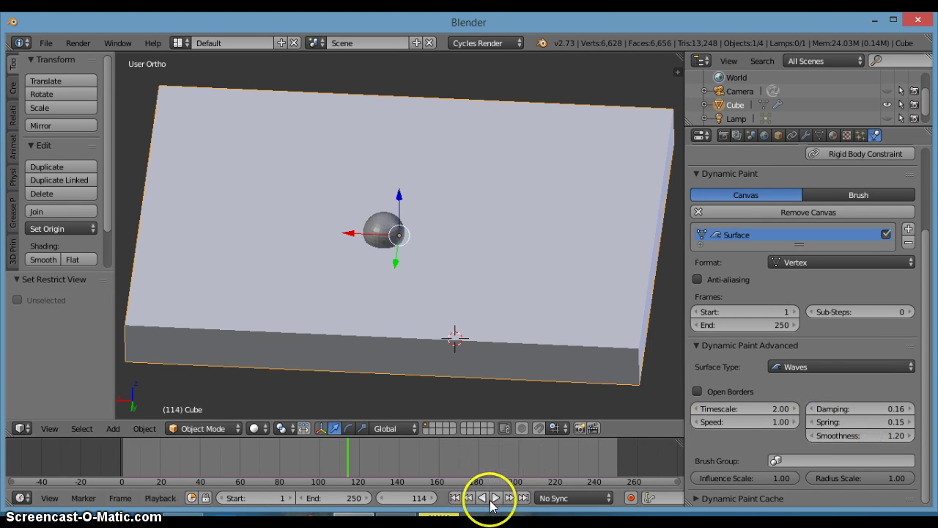
middle_click_drag(496, 404, 510, 347)
right_click(392, 223)
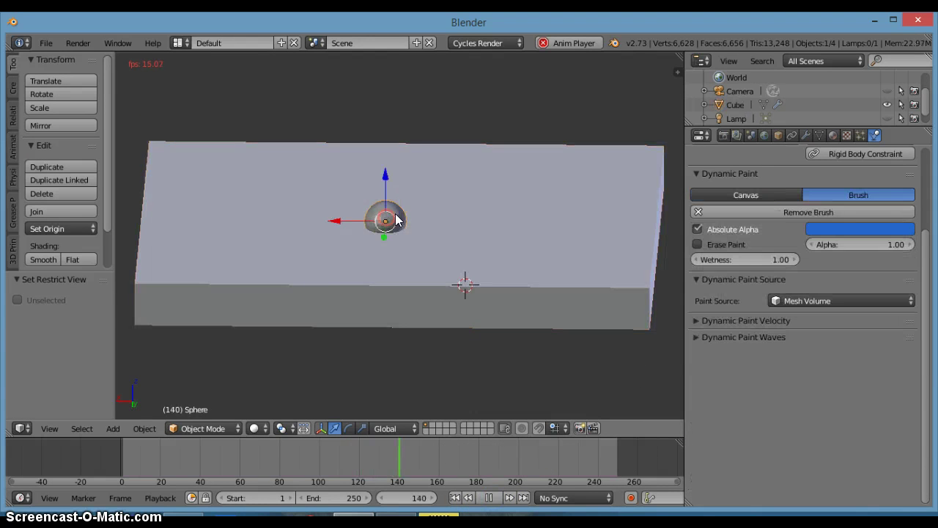
key("g")
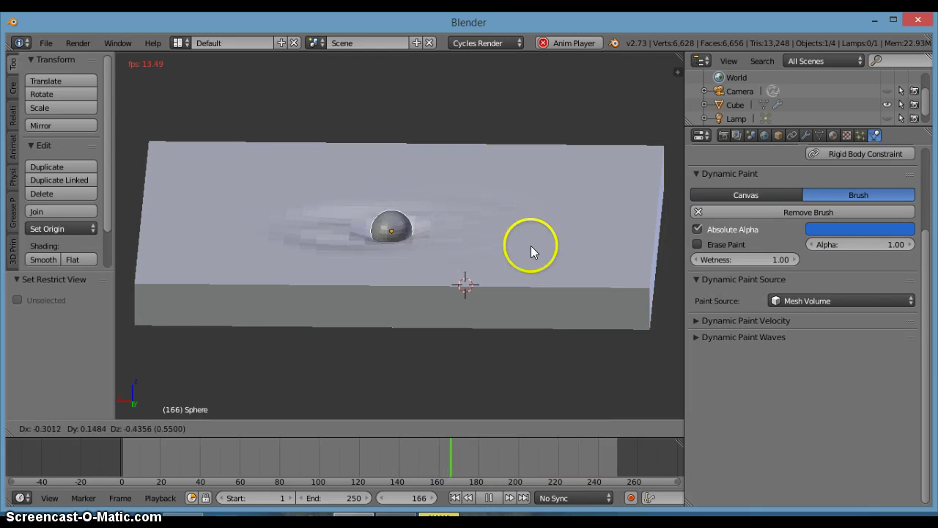
right_click(505, 244)
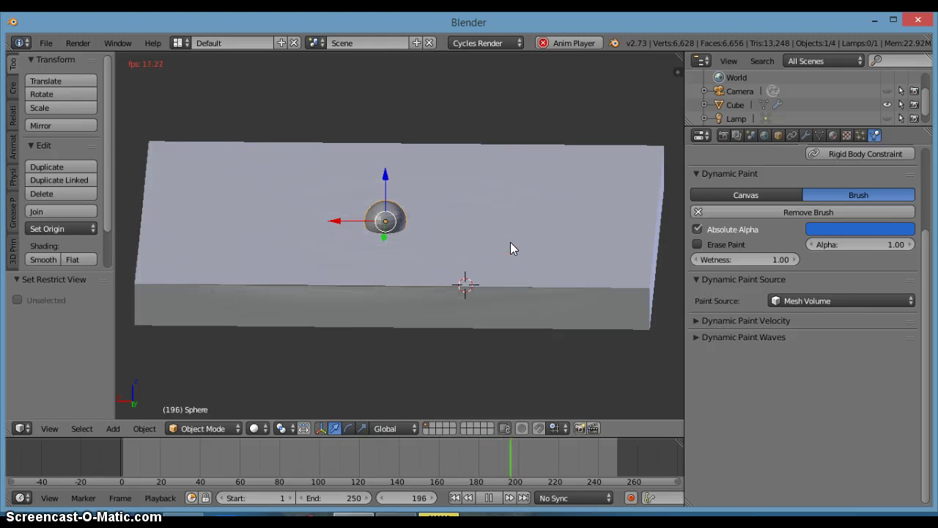
left_click(490, 498)
left_click(455, 498)
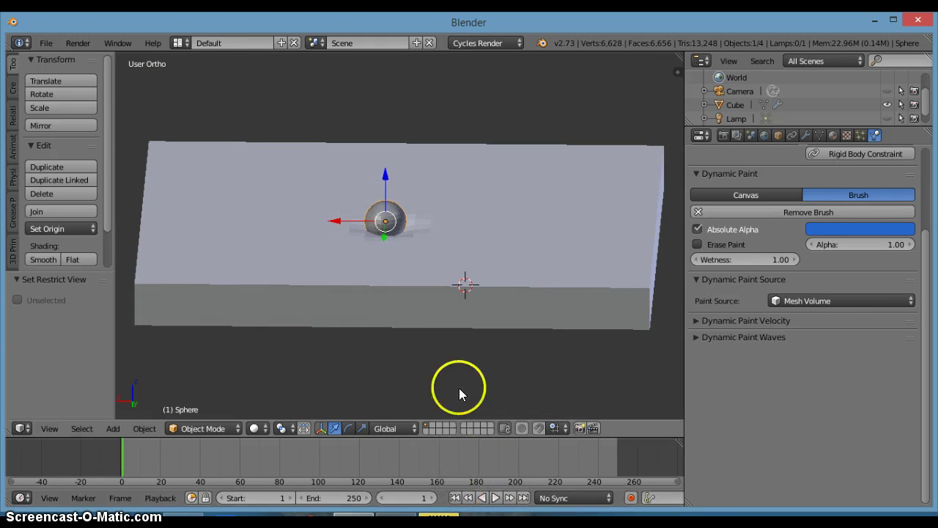
Examine the faceted ripples on the slab around the sphere from close up and from several angles
middle_click_drag(444, 299, 440, 351)
scroll(406, 291, "up", 6)
middle_click_drag(384, 235, 313, 233)
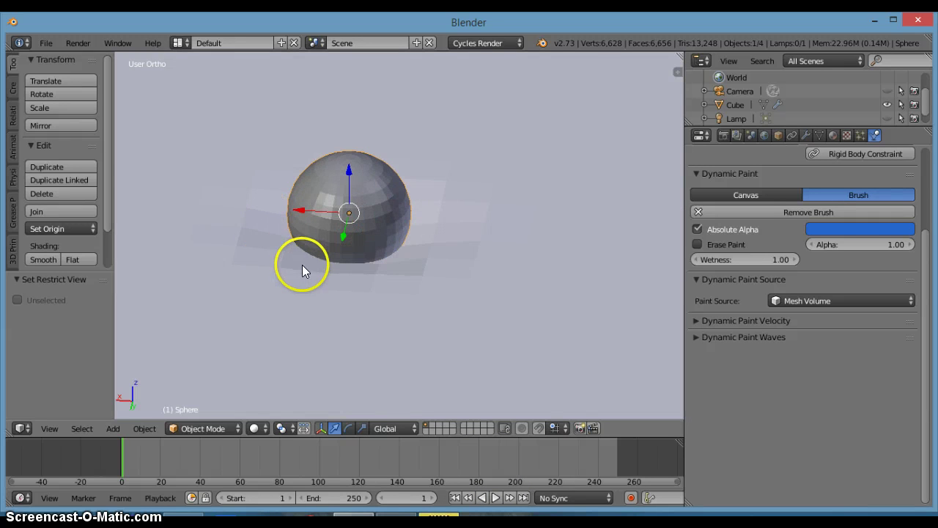
scroll(300, 265, "up", 2)
middle_click_drag(251, 237, 240, 221)
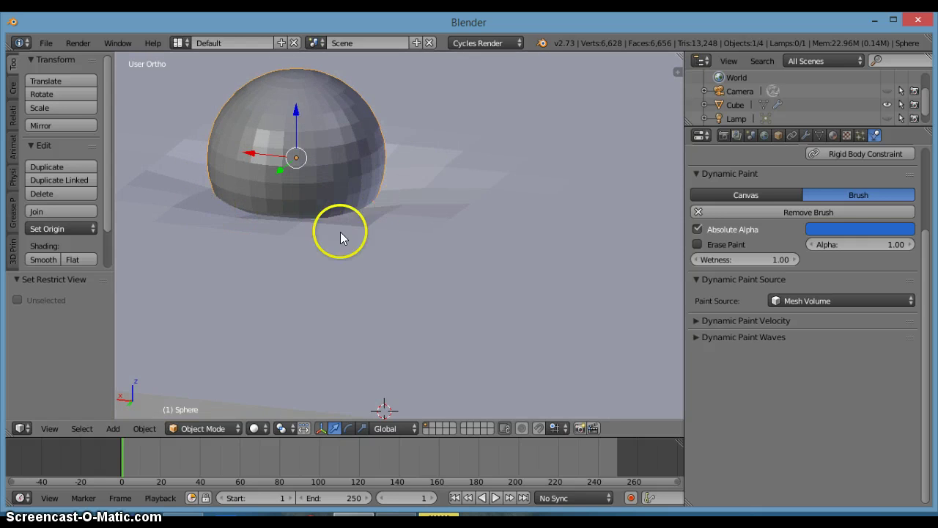
middle_click_drag(340, 232, 403, 241)
scroll(405, 238, "down", 2)
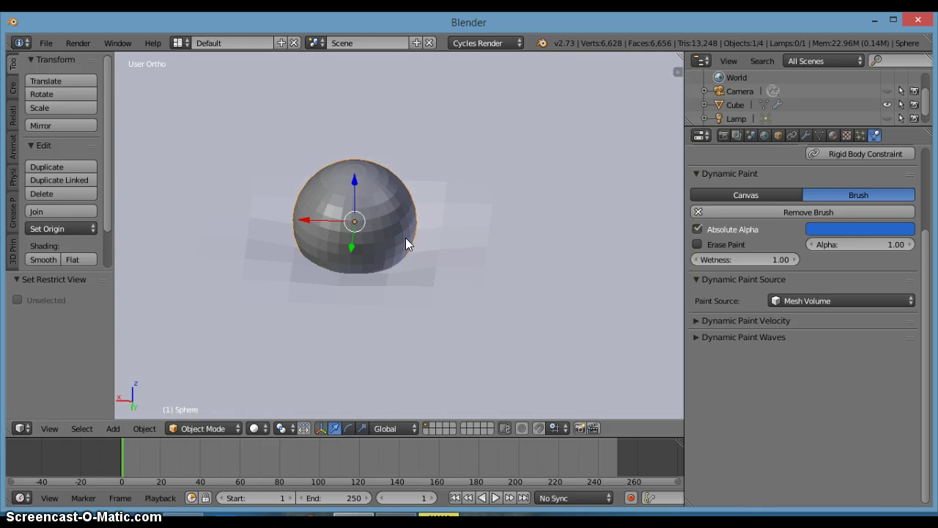
scroll(425, 296, "down", 4)
middle_click_drag(423, 272, 370, 283)
scroll(425, 324, "down", 4)
scroll(425, 324, "up", 5)
scroll(424, 250, "up", 6)
scroll(422, 253, "up", 4)
scroll(423, 259, "down", 3)
scroll(433, 283, "down", 4)
middle_click_drag(433, 283, 442, 280)
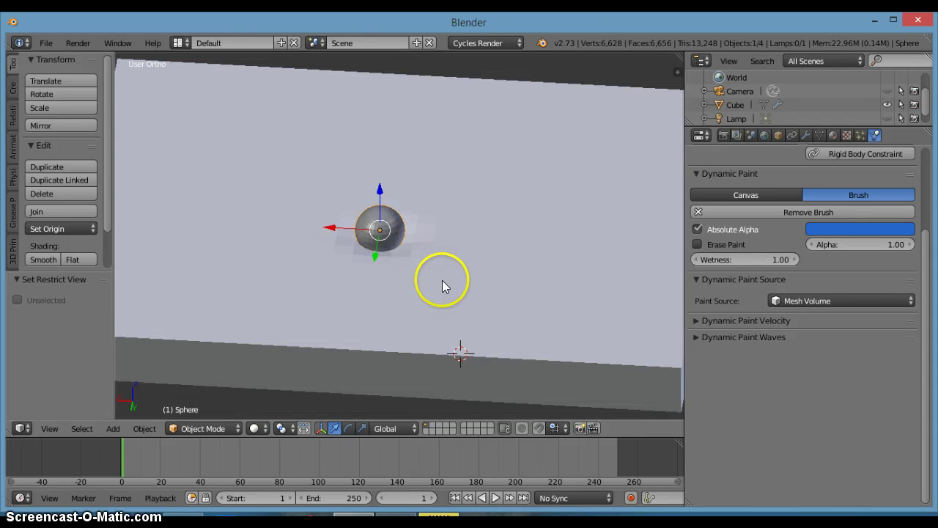
Apply smooth shading to the slab and inspect the surface around the sphere
right_click(515, 284)
scroll(444, 265, "down", 3)
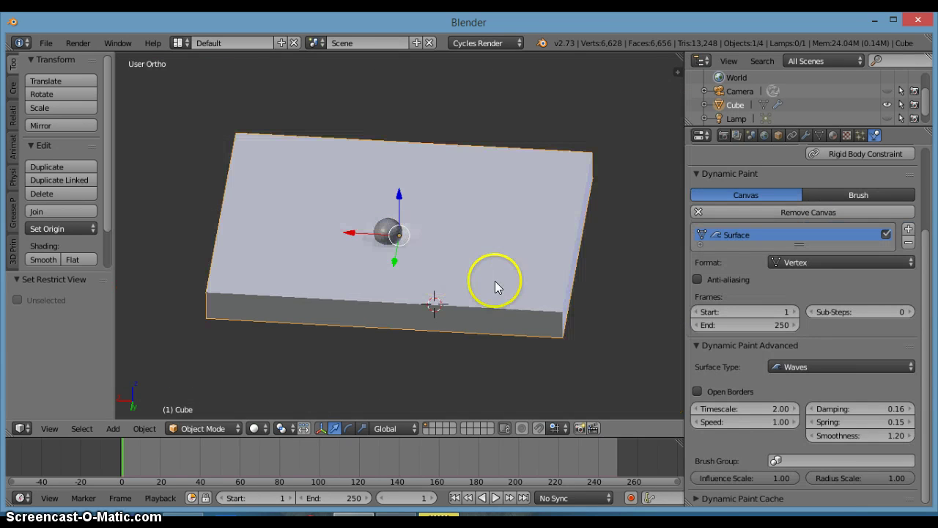
left_click(43, 259)
scroll(447, 299, "up", 8)
scroll(383, 284, "down", 5)
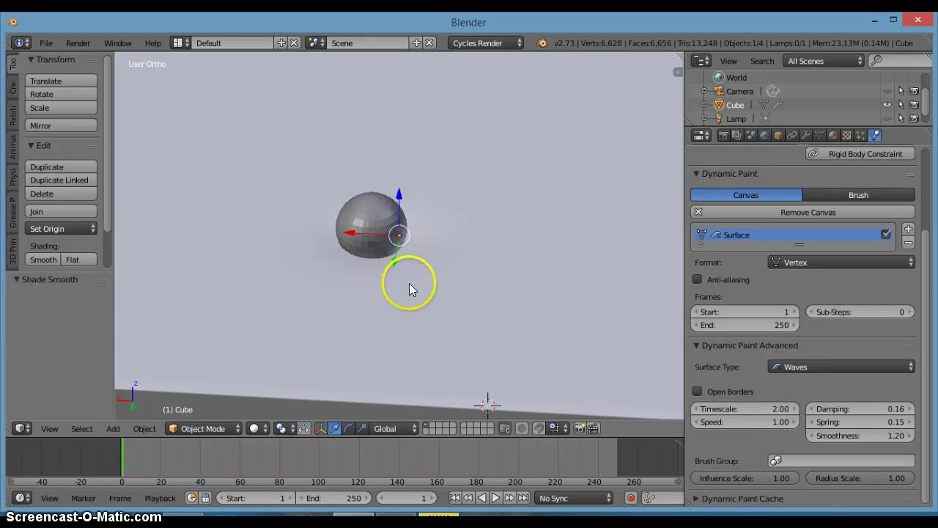
Play the animation to check the smooth-shaded waves, stop it, and return to the first frame
left_click(495, 498)
left_click(488, 497)
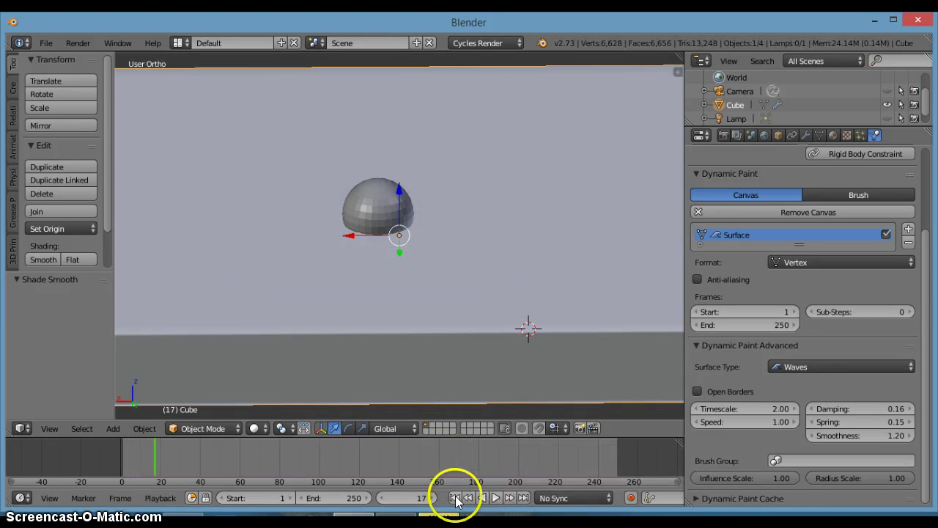
left_click(454, 497)
scroll(470, 318, "down", 2)
scroll(469, 319, "down", 3)
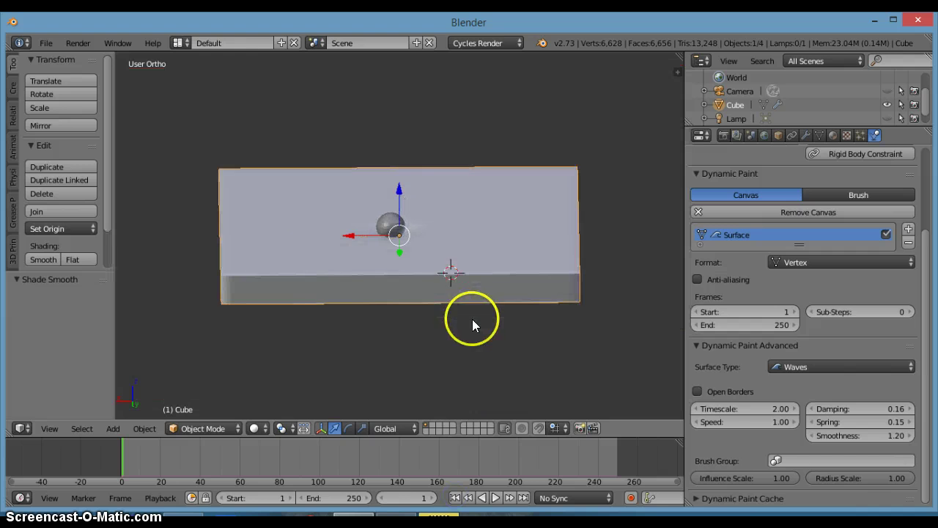
Expand the slab's Dynamic Paint Cache settings to look at them, collapse them again, and view the slab from a lower angle
left_click(704, 497)
scroll(735, 449, "down", 2)
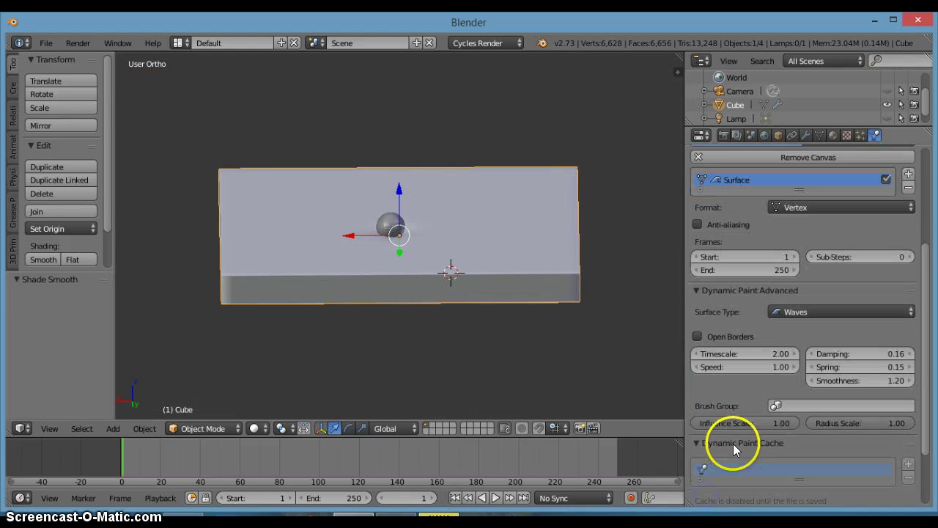
left_click(743, 444)
middle_click_drag(413, 280, 429, 253)
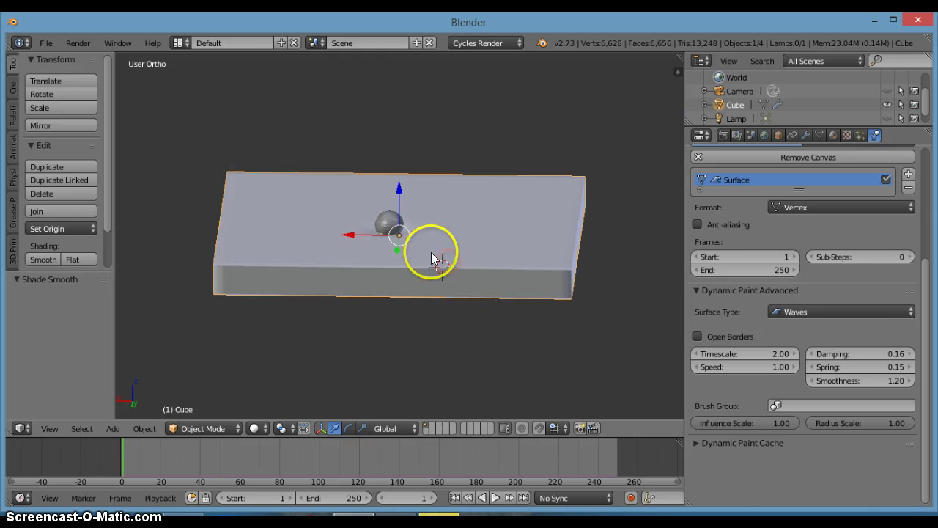
middle_click_drag(457, 356, 451, 310)
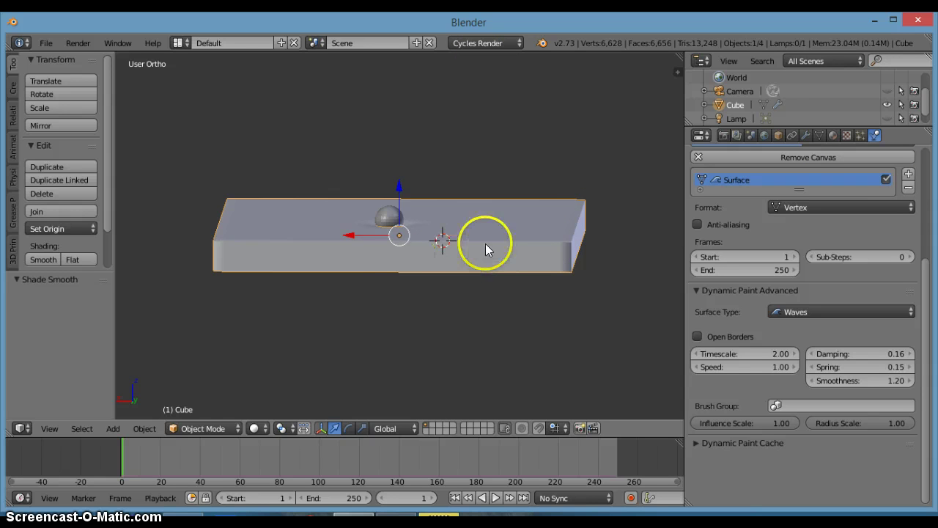
Enable nodes for the slab's material and change its surface shader to Glass BSDF
left_click(416, 320)
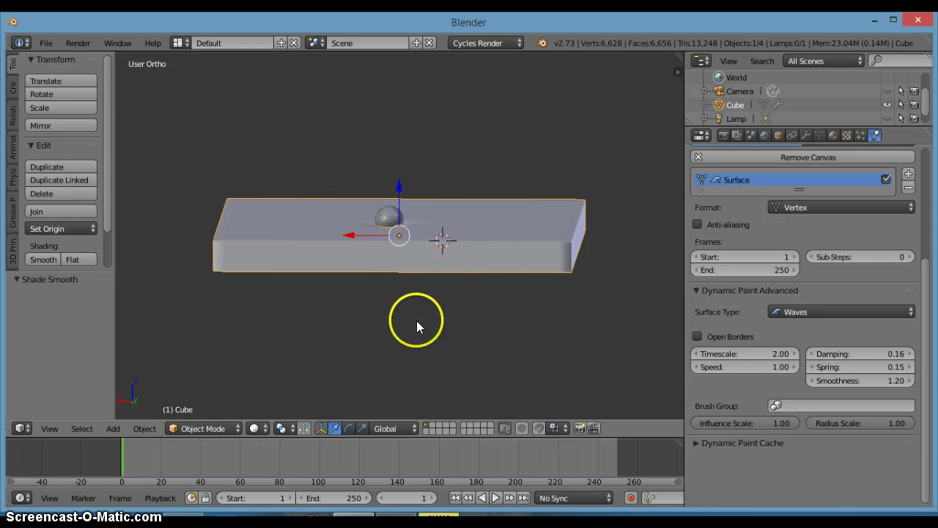
scroll(503, 329, "up", 4)
middle_click_drag(497, 304, 444, 276)
scroll(491, 318, "down", 4)
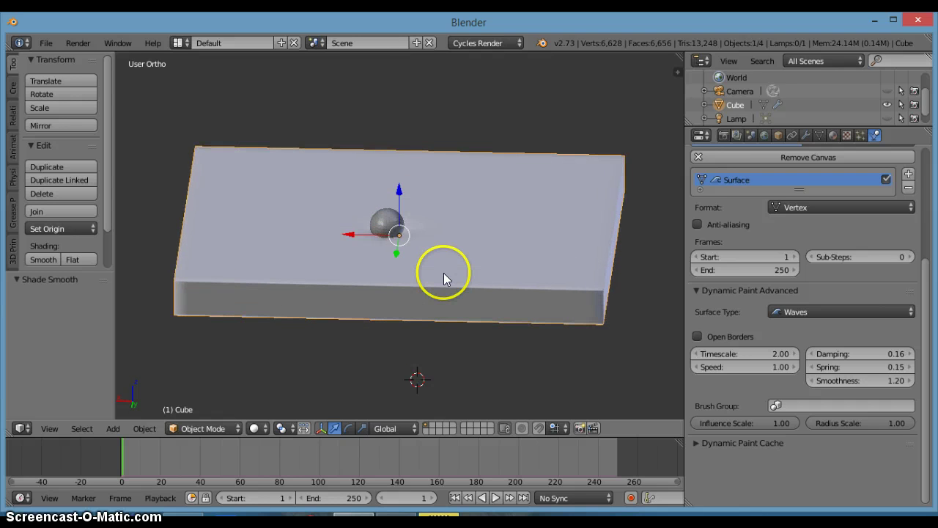
left_click(833, 137)
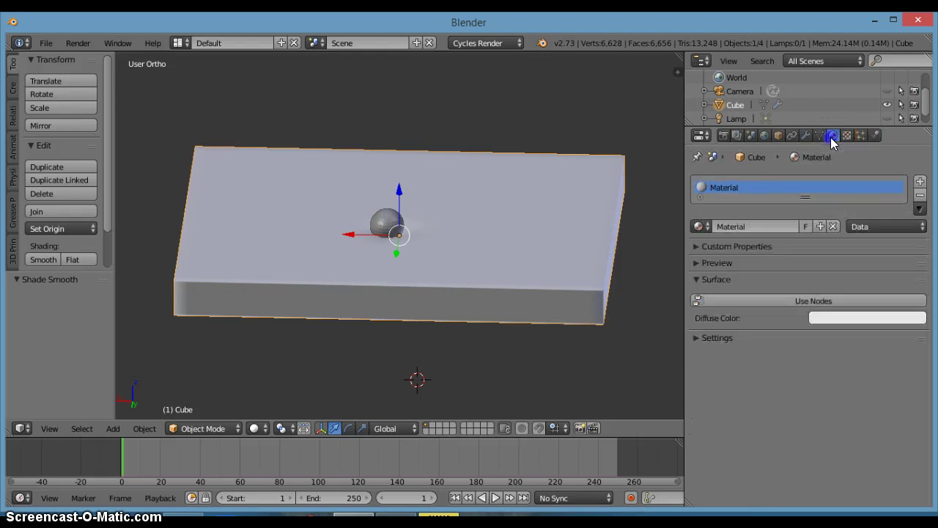
left_click(811, 293)
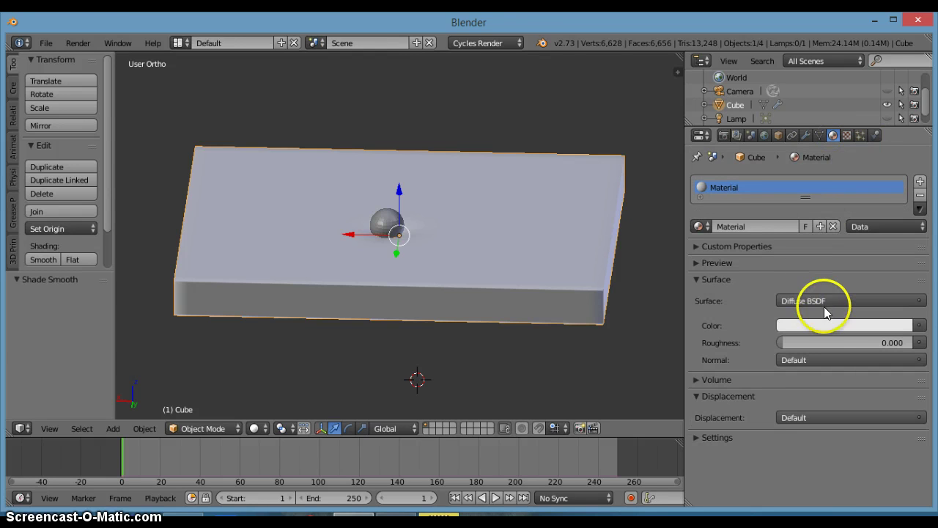
left_click(830, 307)
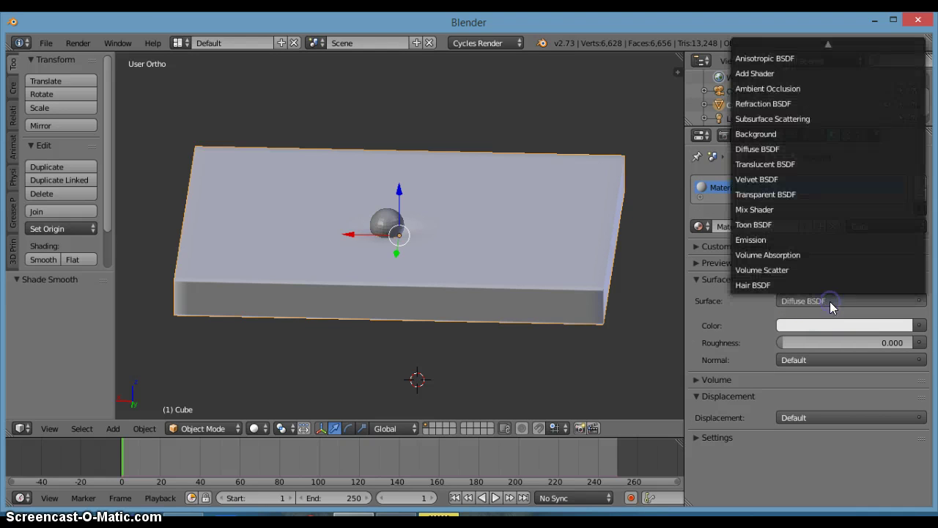
scroll(780, 204, "up", 10)
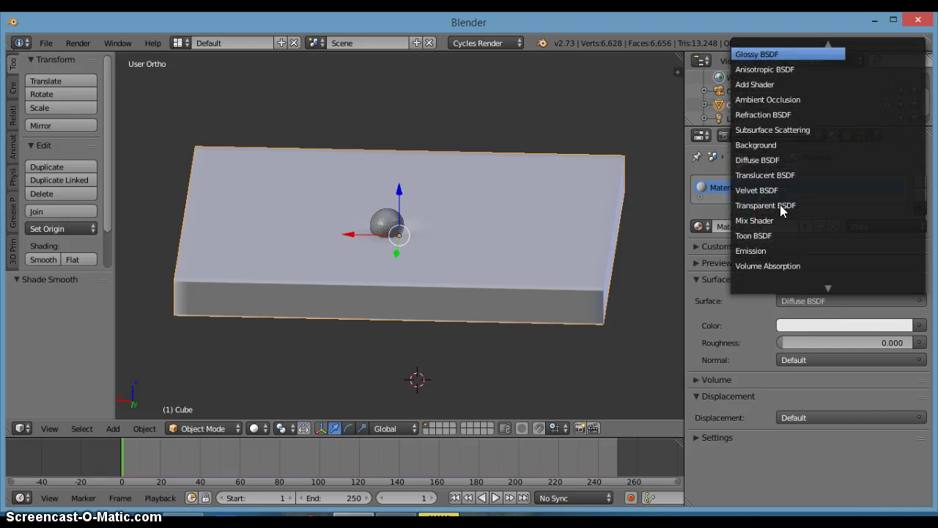
scroll(781, 211, "up", 3)
scroll(780, 205, "down", 1)
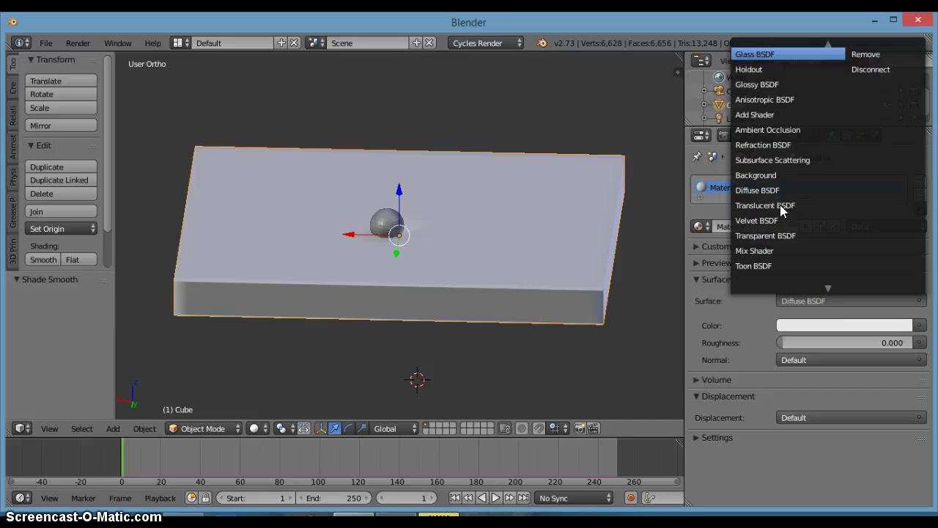
left_click(780, 205)
Set both the slab material's glass color and its viewport color to a light cyan blue
left_click(819, 344)
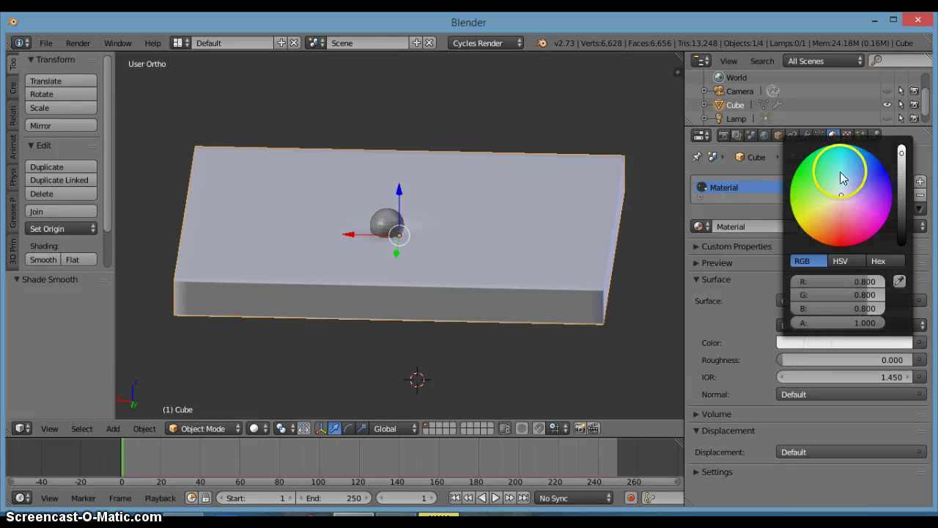
mouse_move(842, 176)
left_mouse_down()
mouse_move(847, 141)
mouse_move(845, 157)
left_mouse_up()
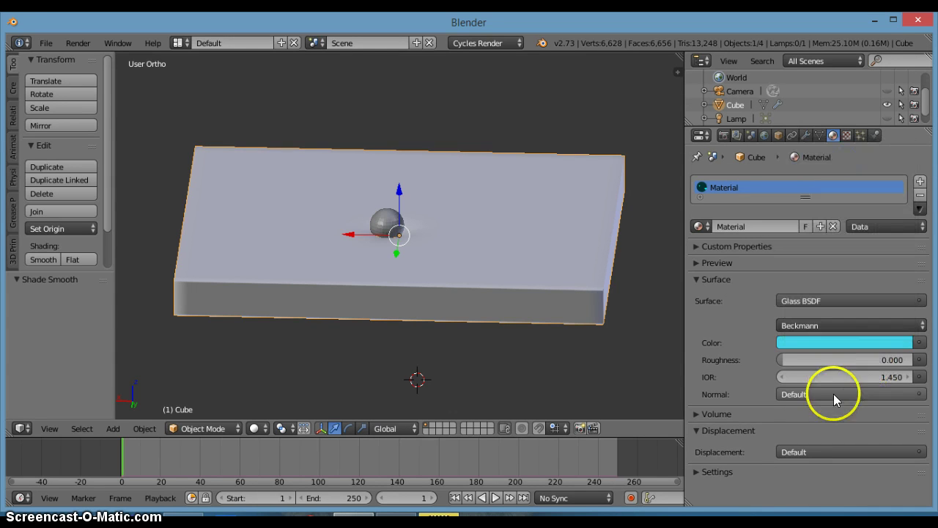
left_click(728, 473)
scroll(733, 469, "down", 4)
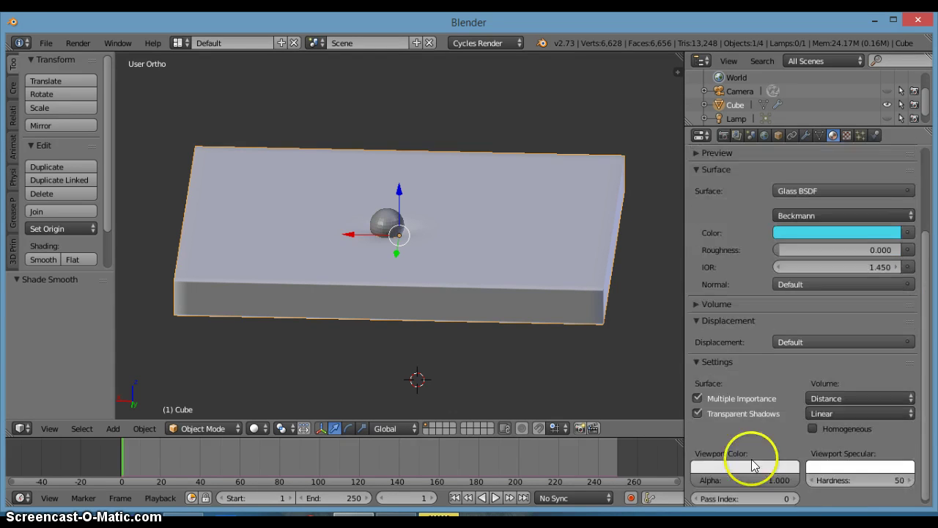
left_click(758, 460)
left_click_drag(732, 312, 731, 289)
scroll(549, 303, "up", 4)
scroll(544, 308, "down", 3)
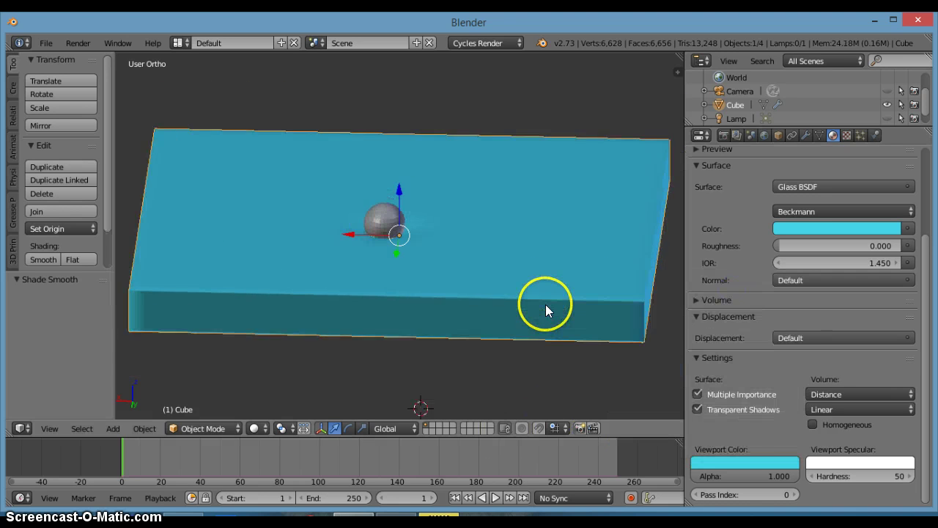
scroll(514, 334, "up", 2)
scroll(513, 334, "down", 3)
Make the lamp visible and switch the viewport to Rendered shading to preview the glass slab
left_click(416, 370)
scroll(391, 262, "down", 5)
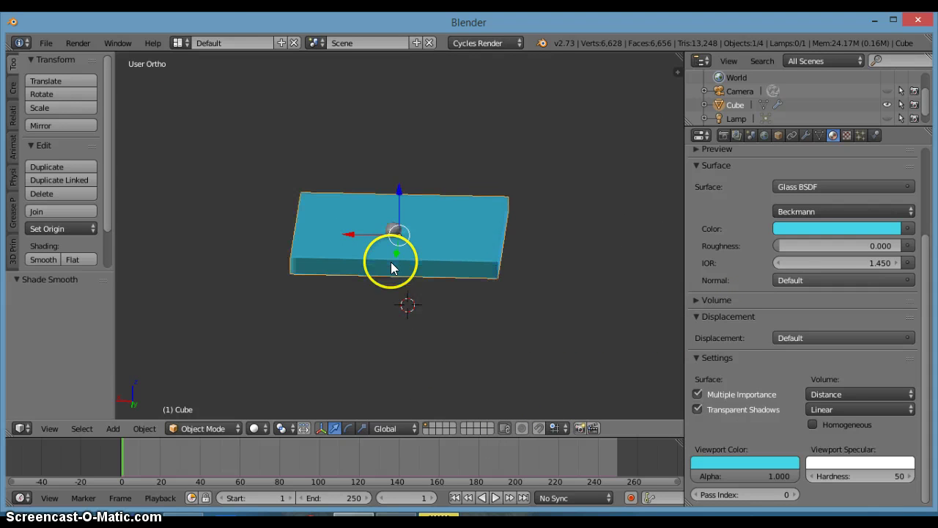
scroll(391, 264, "up", 2)
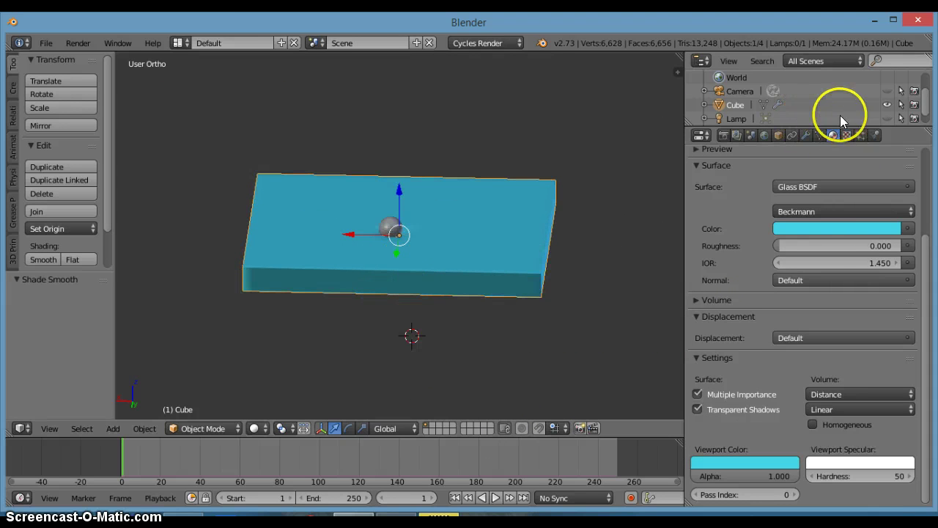
scroll(843, 110, "down", 1)
left_click(886, 105)
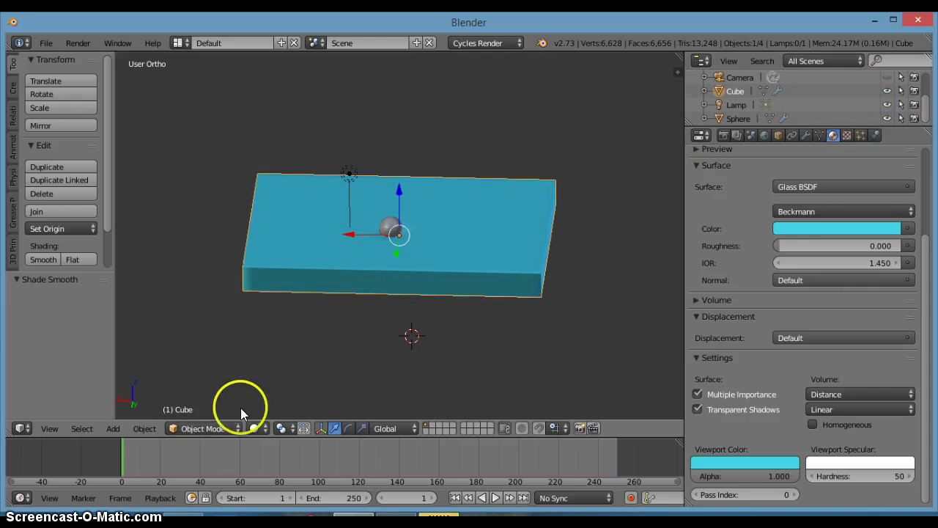
left_click(253, 428)
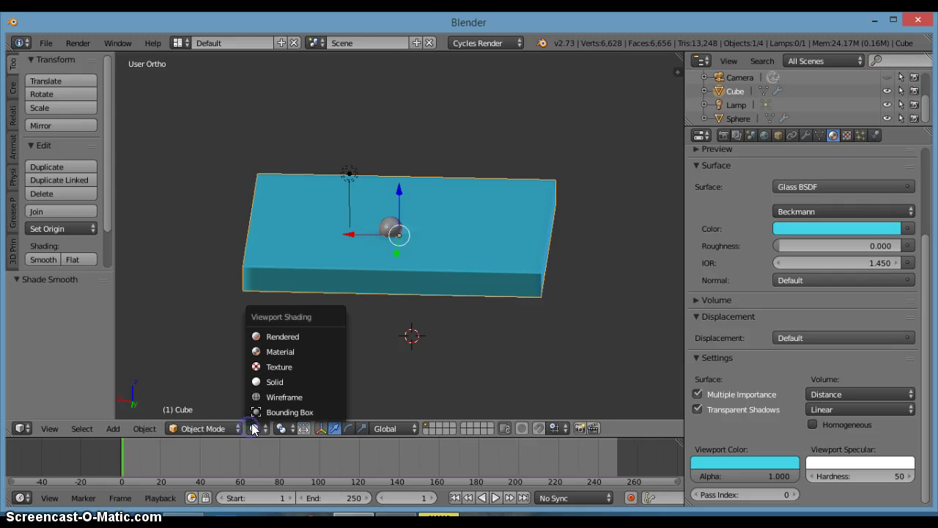
left_click(281, 336)
scroll(421, 255, "up", 3)
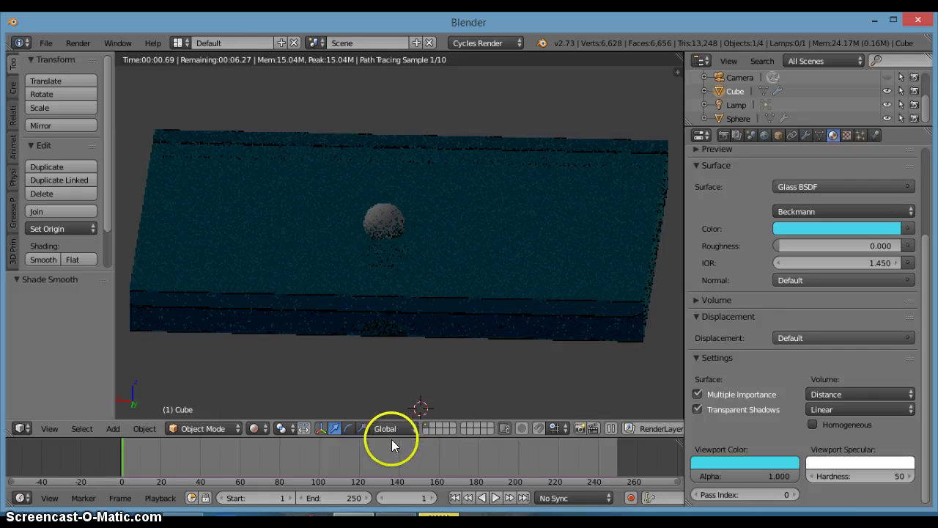
Add a new Diffuse BSDF material to the sphere and set its color to red
right_click(386, 216)
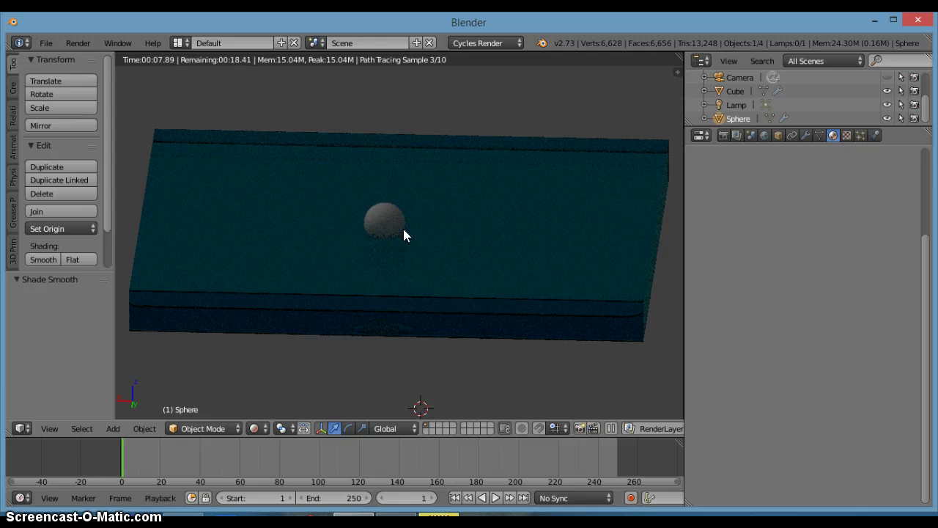
middle_click_drag(478, 301, 481, 309)
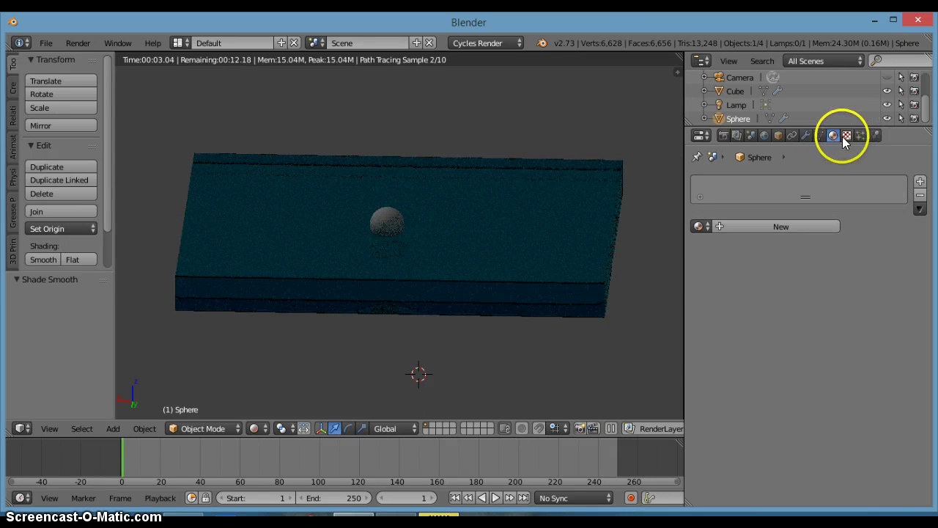
left_click(773, 227)
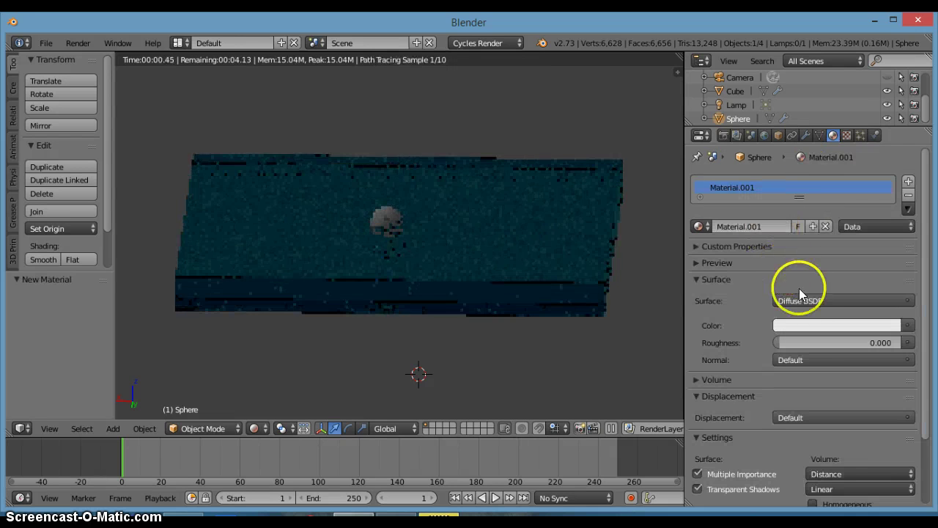
left_click(809, 300)
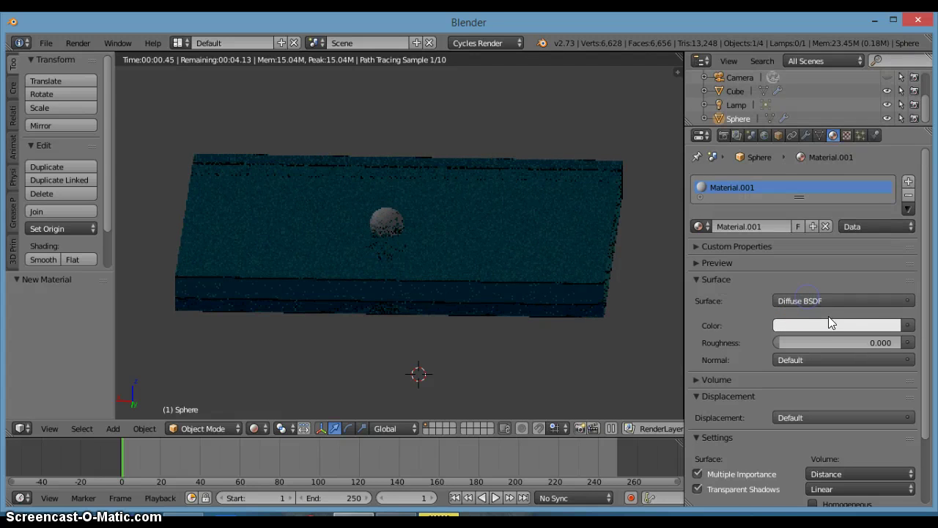
left_click(828, 323)
left_click_drag(832, 162, 815, 260)
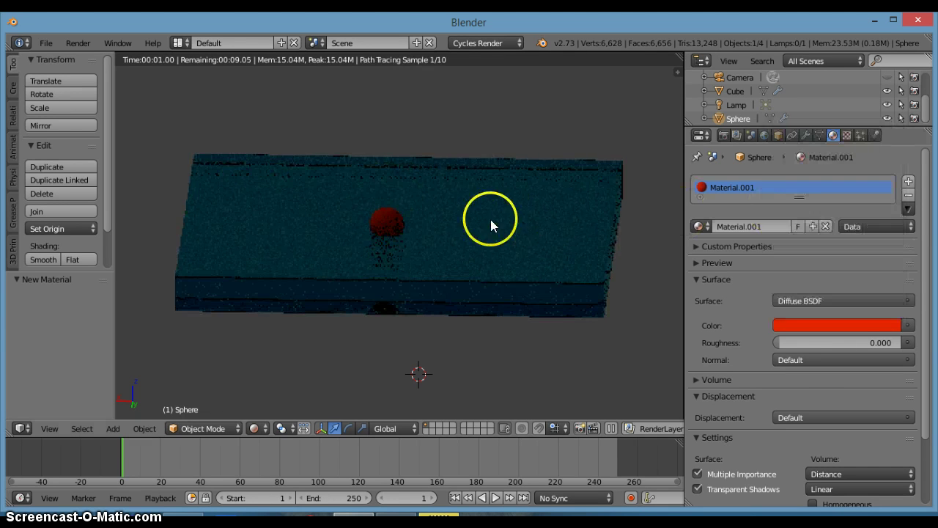
Change the lamp to a Sun, enable its nodes and set the emission strength to 2.600
left_click(736, 105)
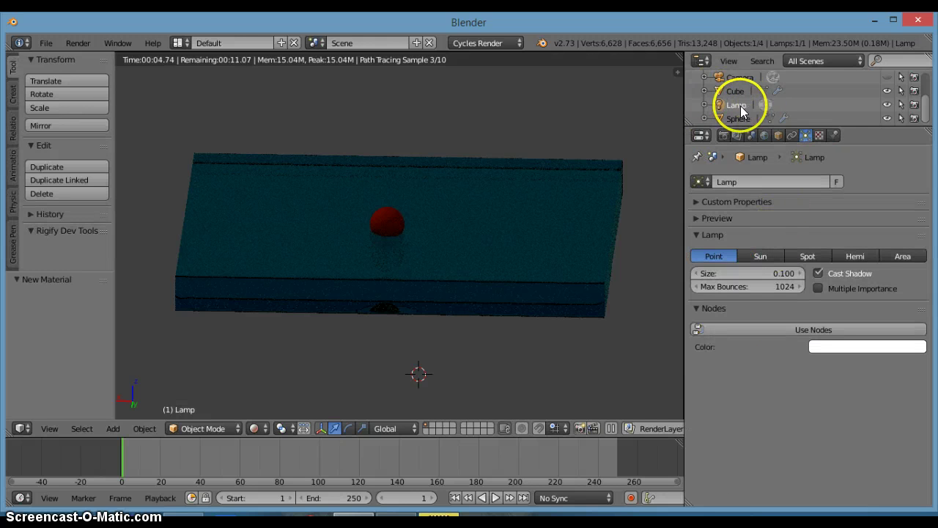
left_click(757, 256)
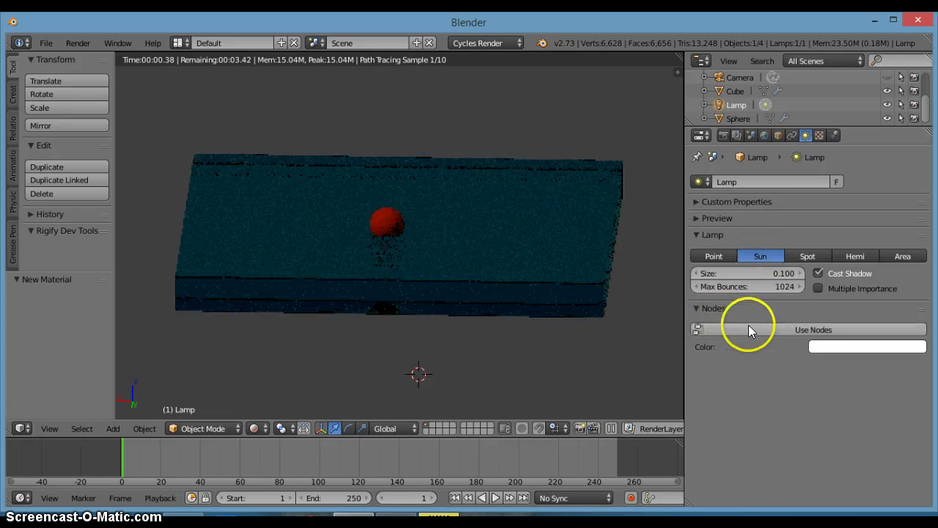
left_click(768, 330)
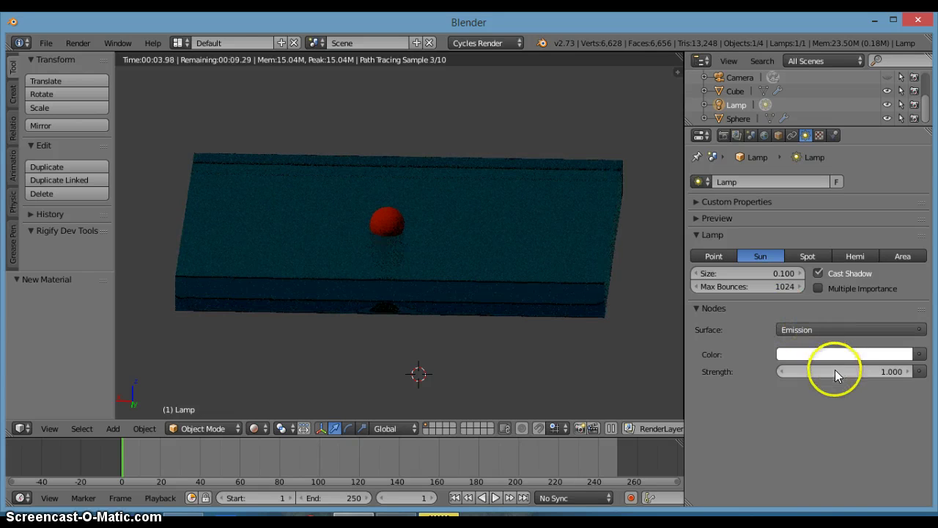
left_click_drag(838, 371, 814, 357)
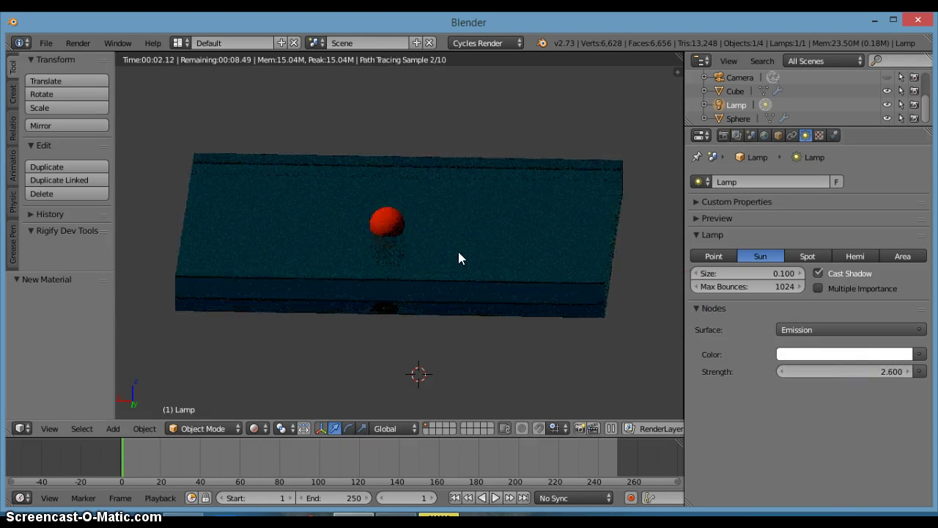
Return the viewport to Solid shading and hide the lamp
scroll(458, 251, "down", 3)
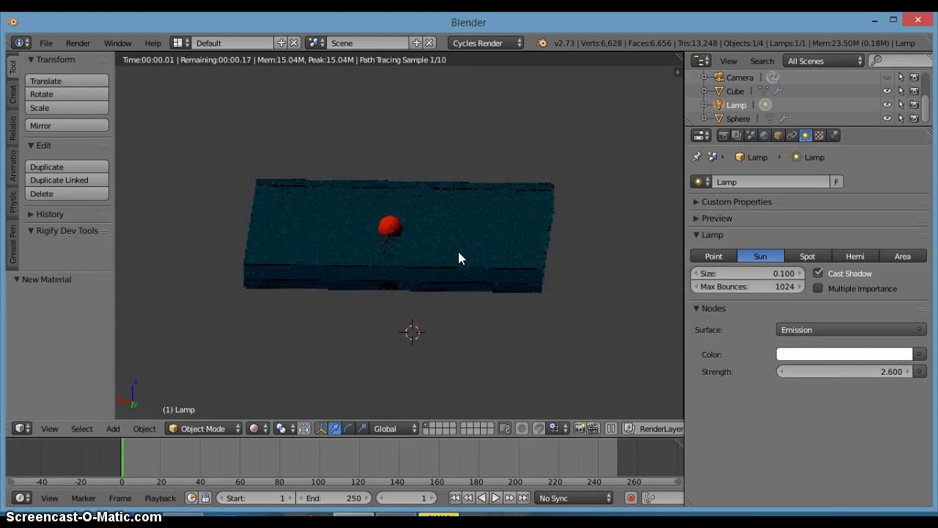
left_click(262, 428)
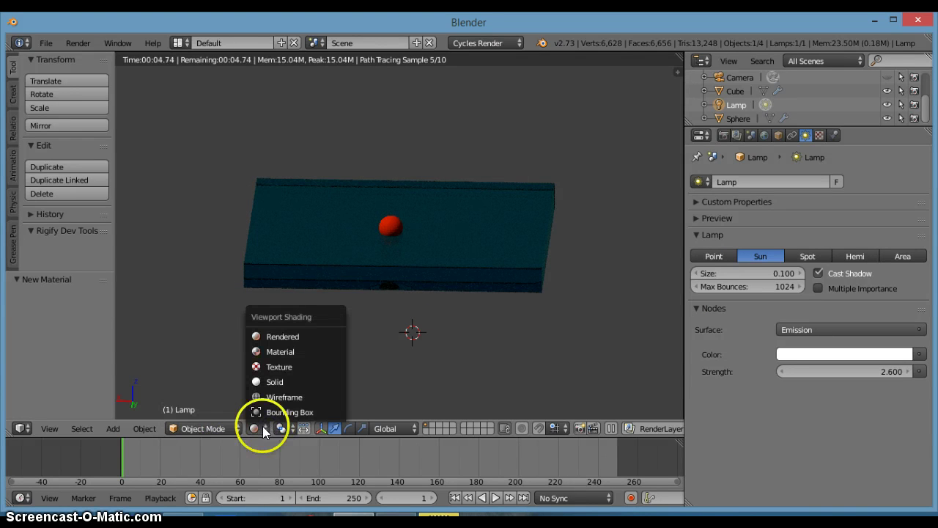
left_click(297, 382)
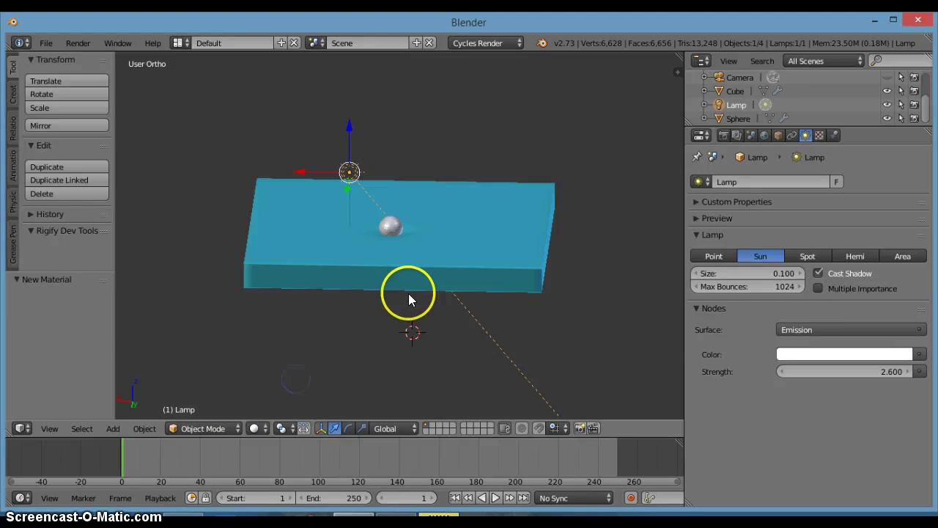
middle_click_drag(409, 293, 412, 329)
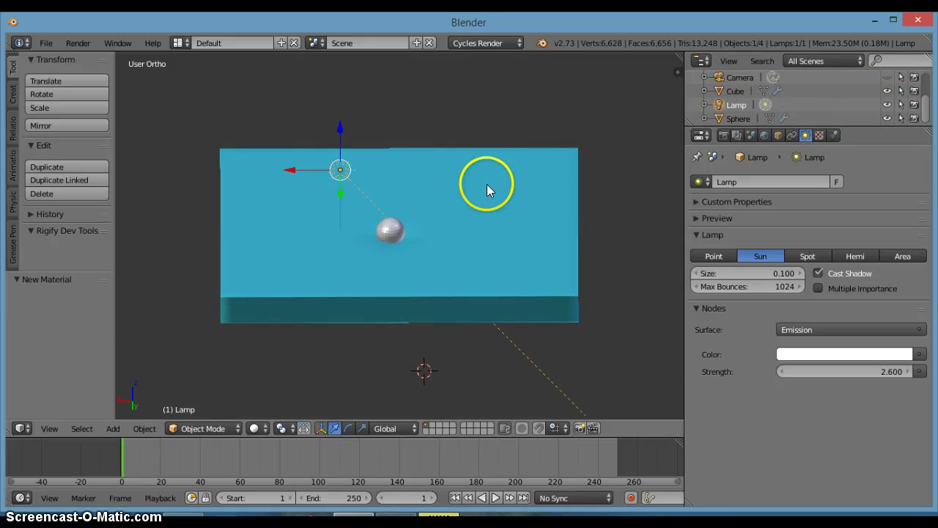
key("h")
scroll(487, 184, "up", 2)
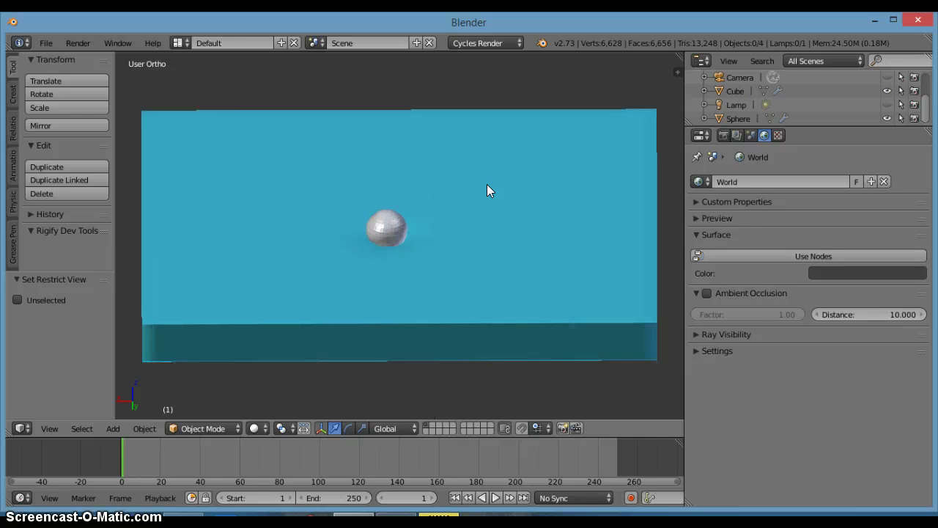
scroll(487, 184, "down", 1)
scroll(480, 185, "up", 3)
scroll(480, 189, "down", 1)
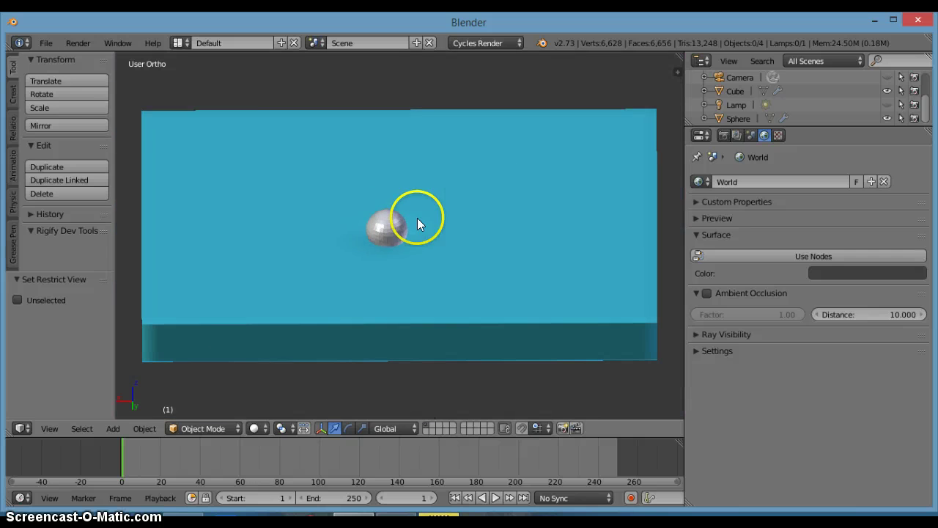
Apply smooth shading to the sphere and inspect it on the slab from close up
right_click(381, 229)
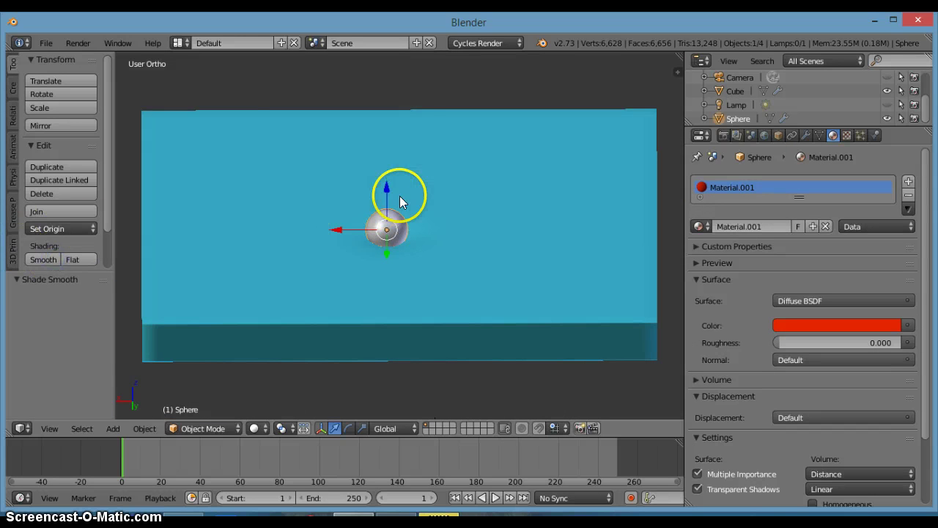
scroll(400, 195, "up", 6)
scroll(397, 198, "down", 5)
scroll(396, 203, "up", 2)
middle_click_drag(396, 203, 391, 179)
scroll(393, 183, "down", 5)
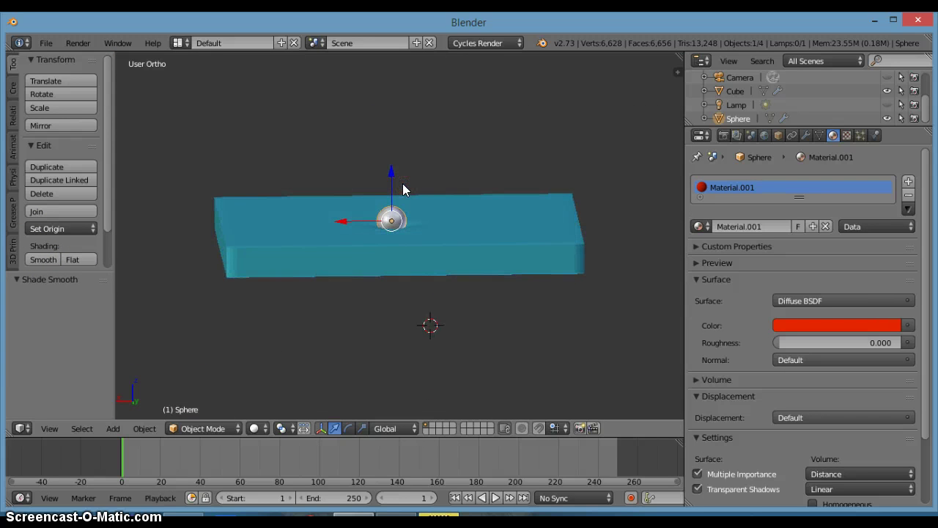
scroll(373, 204, "up", 6)
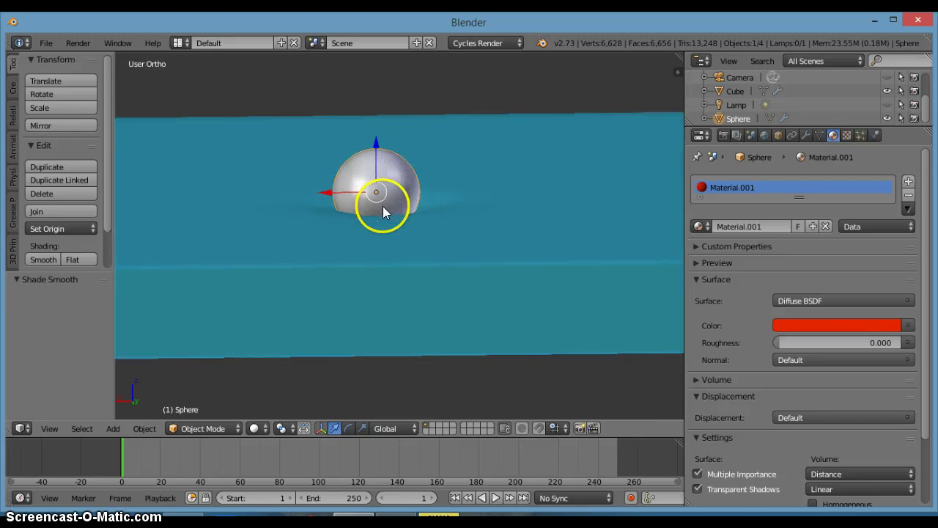
View the sphere and slab from the side, ending in the front orthographic view
scroll(384, 208, "down", 7)
middle_click_drag(390, 220, 438, 203)
scroll(401, 245, "up", 5)
scroll(400, 244, "down", 3)
key("KP_1")
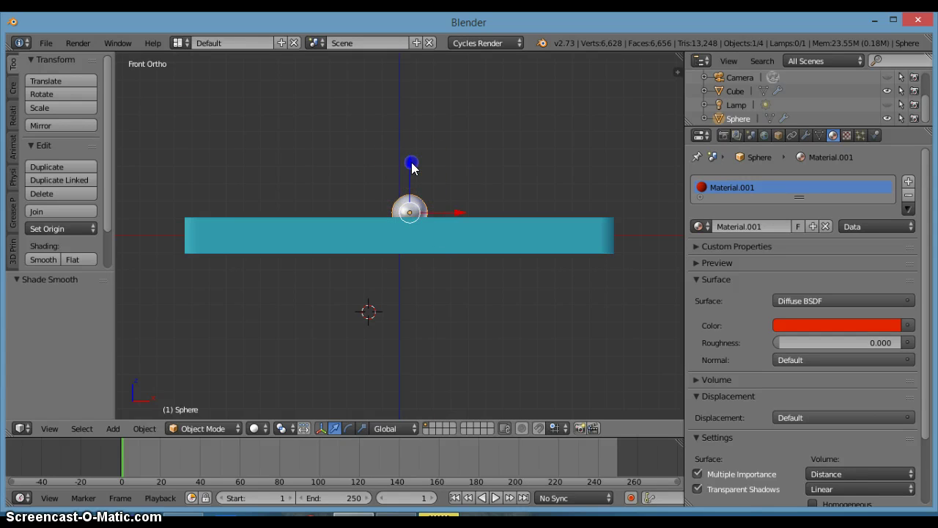
Lower the sphere about 0.515 along Z so it sinks partly into the slab, and check it up close
left_click_drag(412, 168, 415, 173)
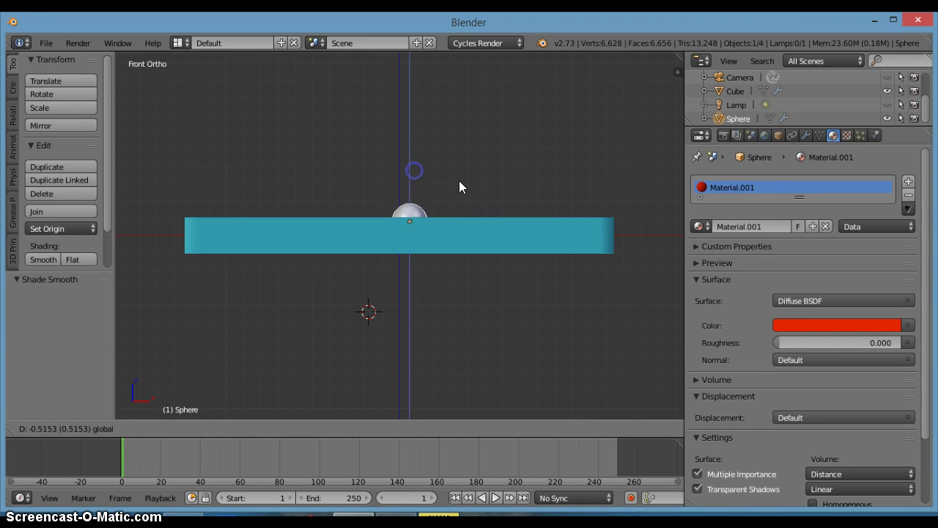
middle_click_drag(459, 182, 347, 196)
scroll(446, 261, "up", 6)
scroll(371, 254, "up", 8)
key("KP_5")
scroll(346, 196, "up", 2)
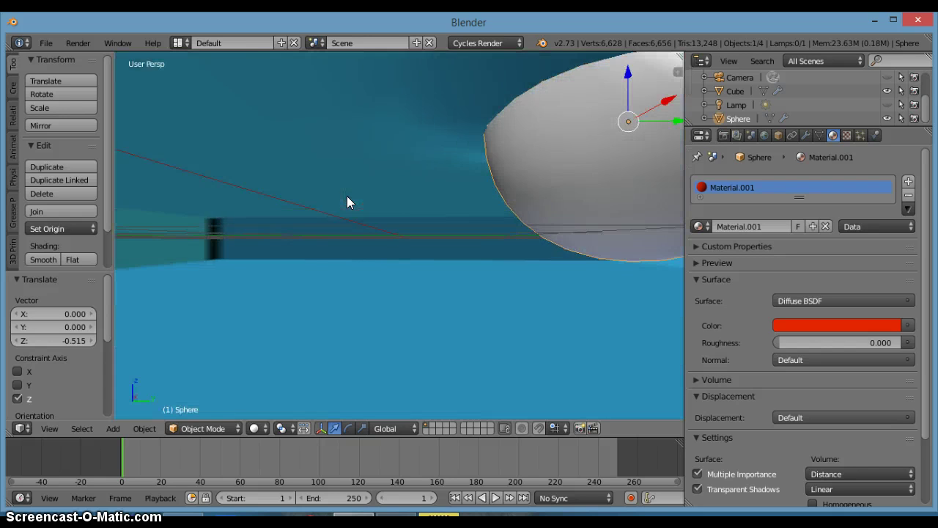
scroll(459, 199, "down", 12)
scroll(458, 207, "down", 5)
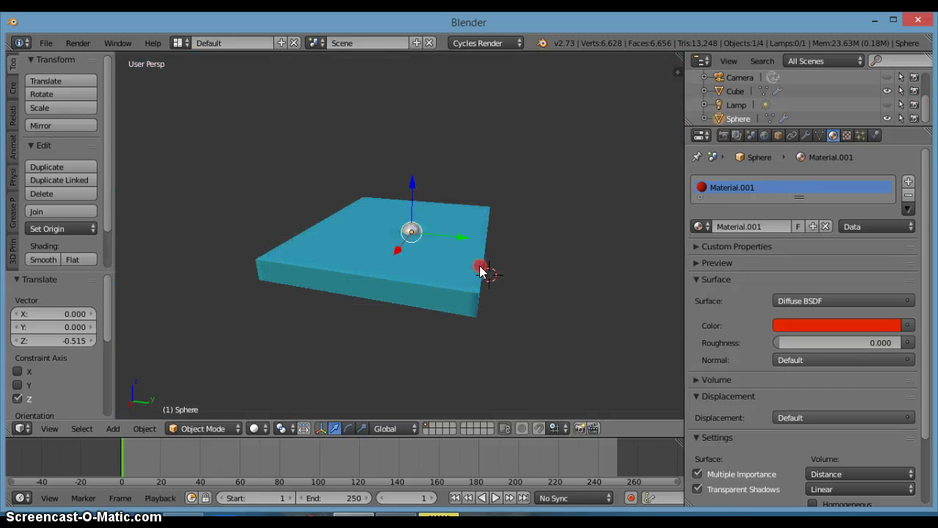
Return to orthographic view and move the sphere about -2.221 along Y across the slab
key("KP_5")
scroll(428, 267, "up", 5)
middle_click_drag(431, 268, 498, 291)
scroll(498, 291, "down", 1)
middle_click_drag(441, 263, 408, 272)
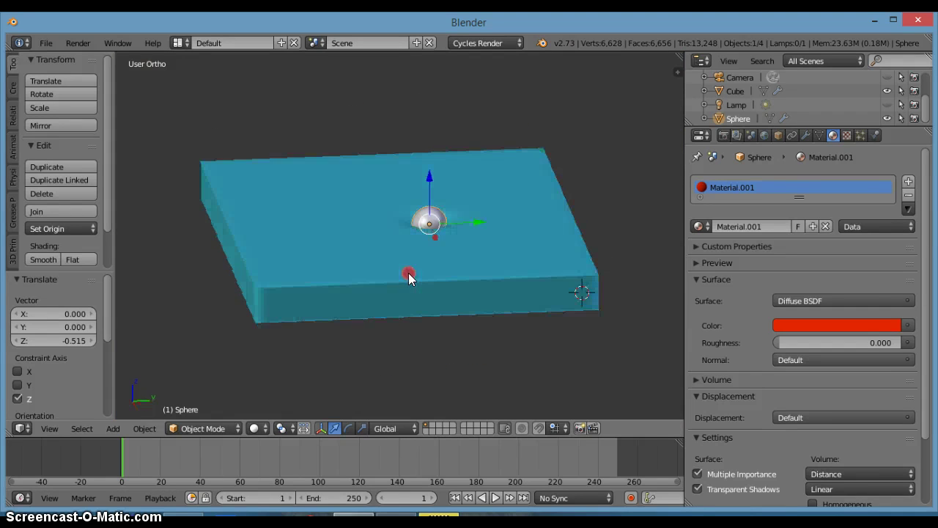
left_click_drag(477, 222, 442, 231)
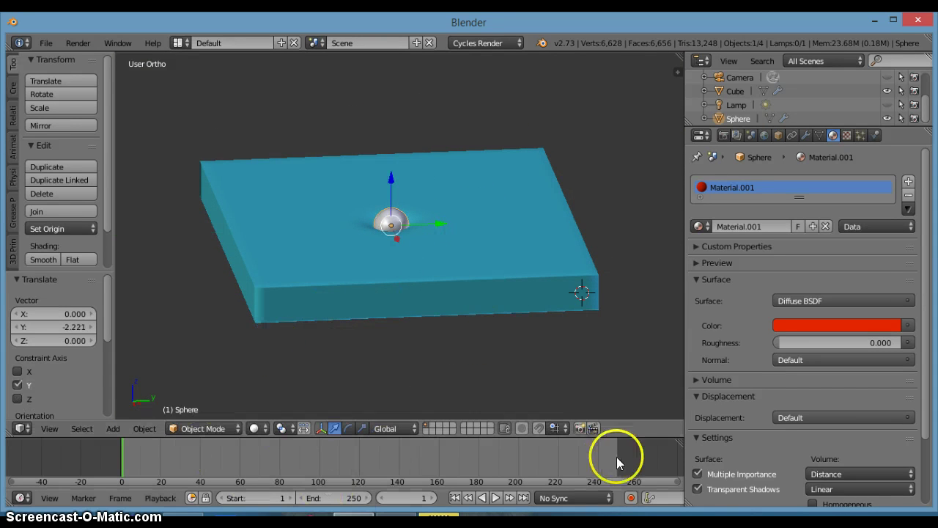
Enable automatic keyframe recording for the timeline
scroll(633, 497, "down", 4)
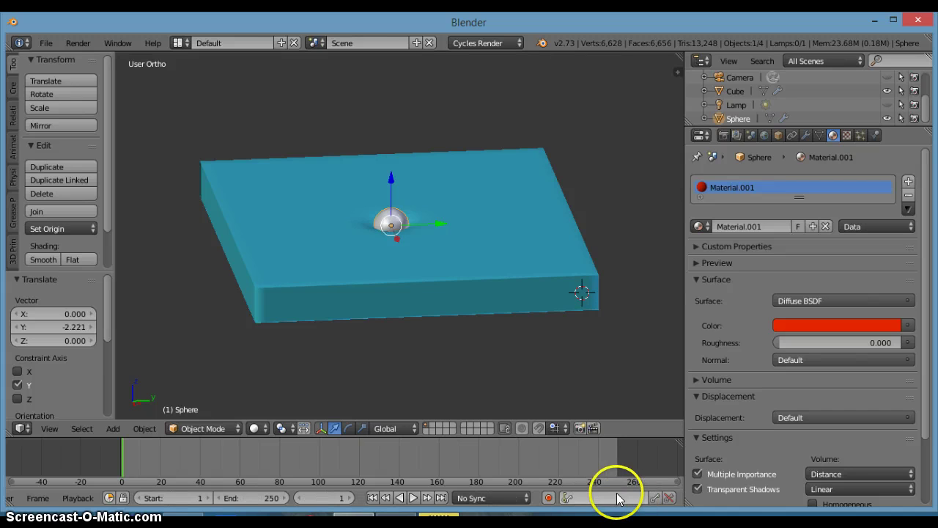
left_click(550, 500)
middle_click_drag(469, 263, 434, 295)
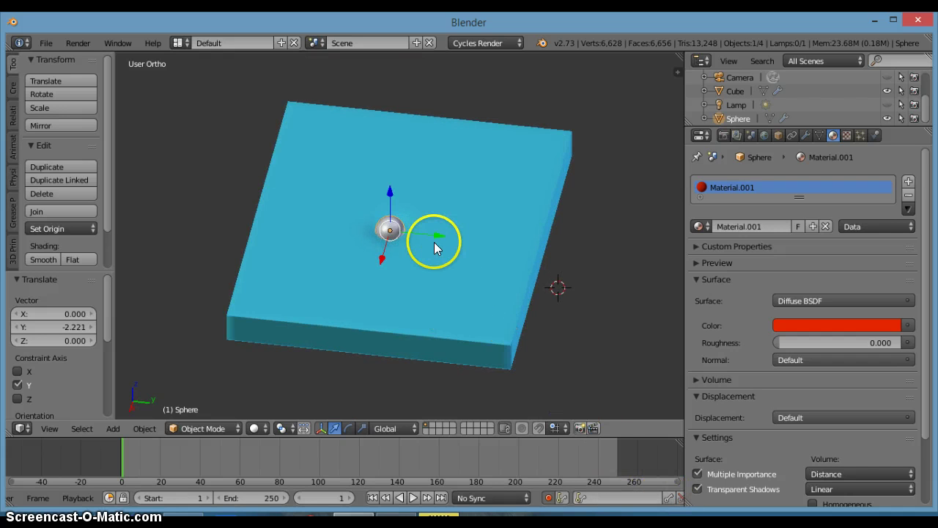
scroll(434, 246, "up", 2)
middle_click_drag(431, 263, 290, 268)
scroll(348, 272, "up", 3)
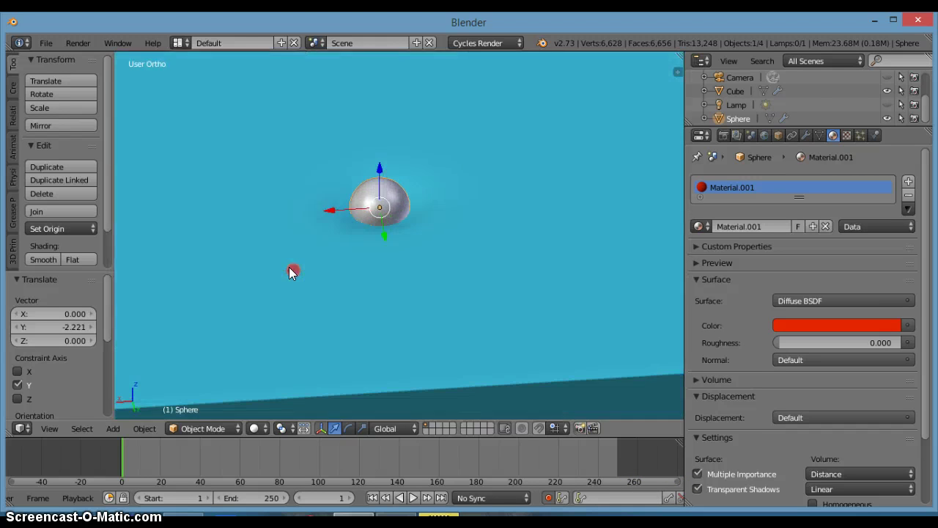
scroll(290, 268, "down", 4)
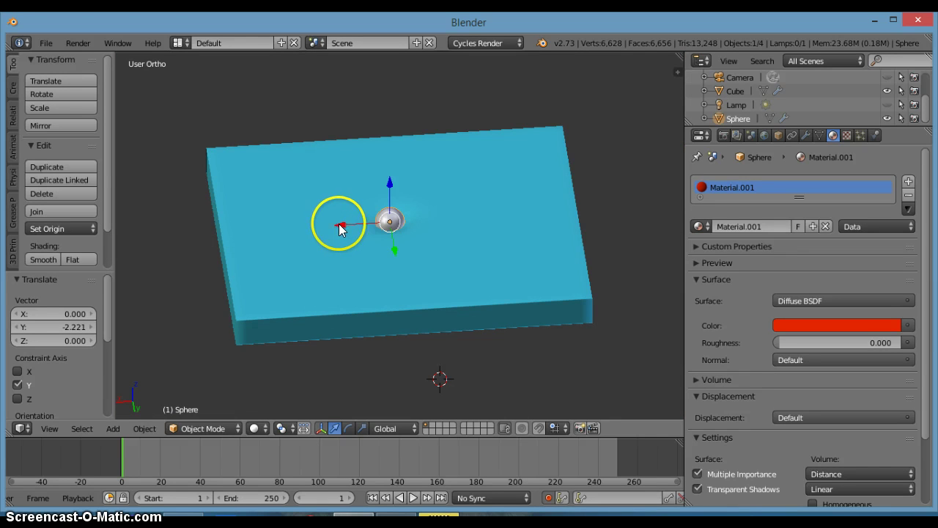
At frame 0, nudge the sphere about 0.087 along X to record its starting keyframe
mouse_move(121, 451)
left_mouse_down()
mouse_move(136, 452)
mouse_move(115, 452)
left_mouse_up()
scroll(329, 217, "up", 1)
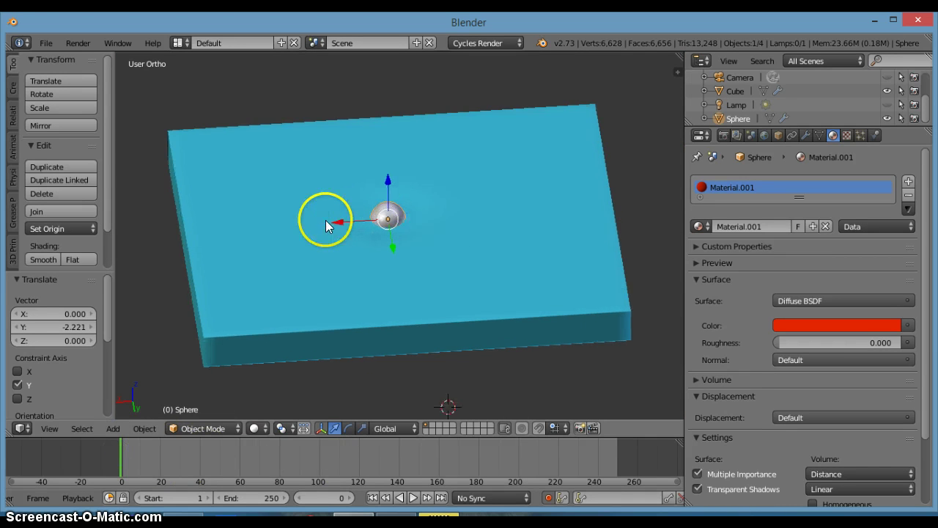
left_click_drag(337, 223, 358, 281)
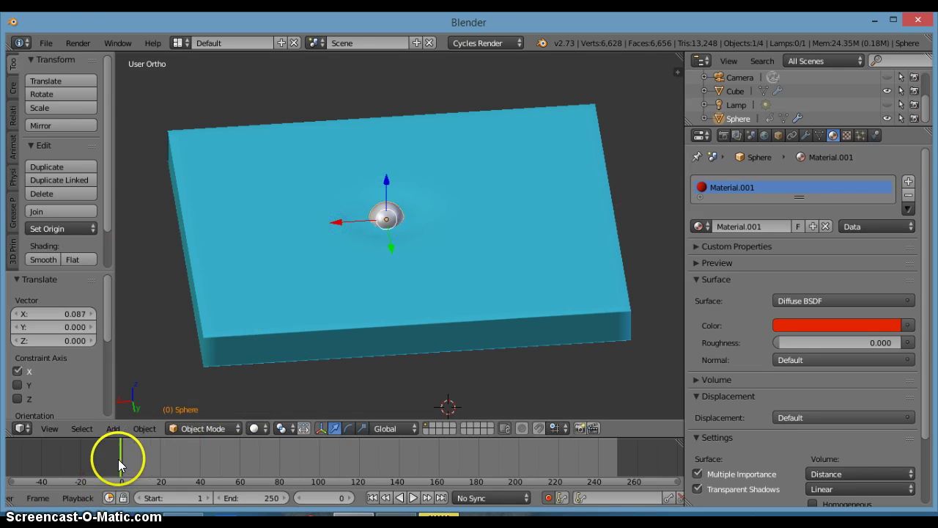
Try keyframing the sphere near the slab's corner at frame 21, including a Y move of about 6.844, and preview the animation
left_click_drag(138, 459, 158, 468)
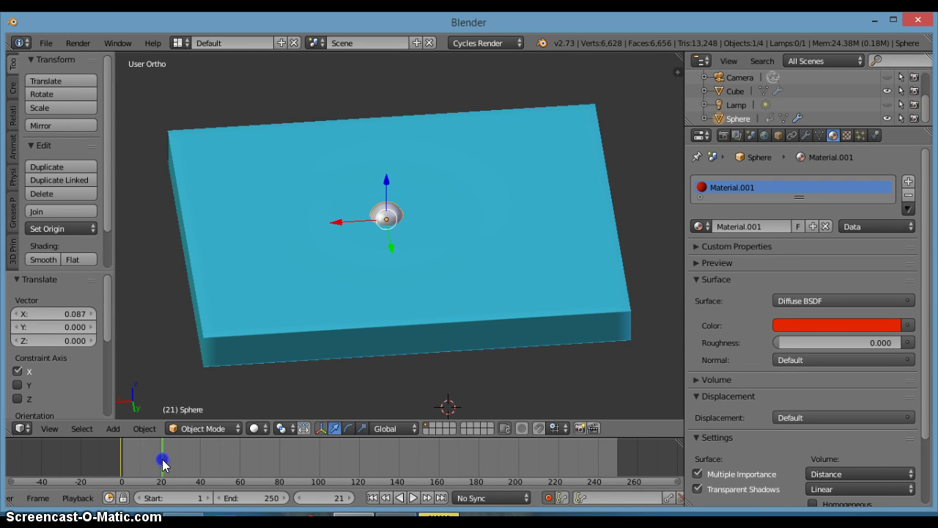
left_click_drag(343, 225, 236, 330)
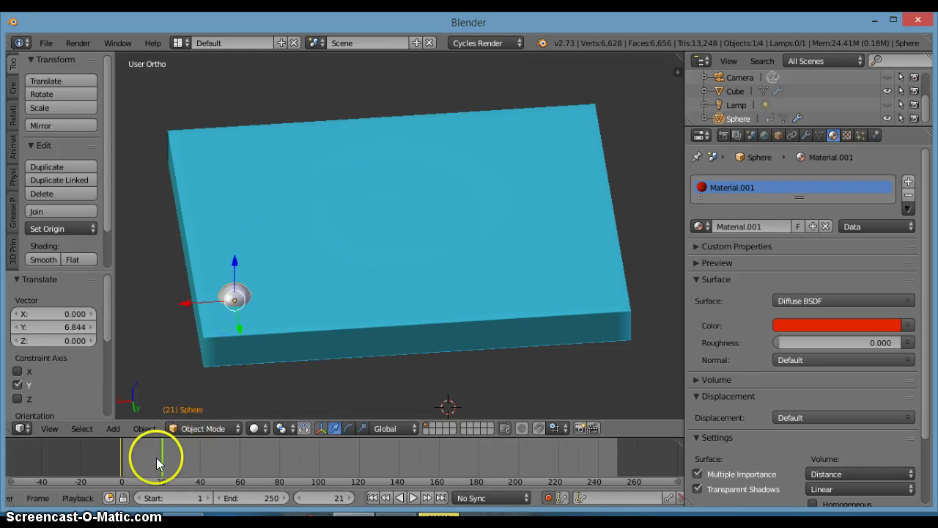
left_click_drag(174, 458, 57, 461)
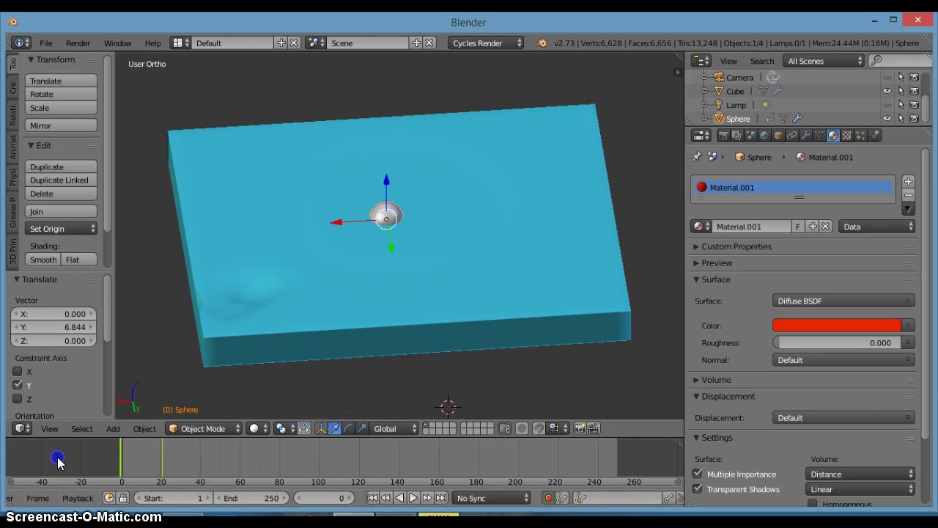
left_click(412, 498)
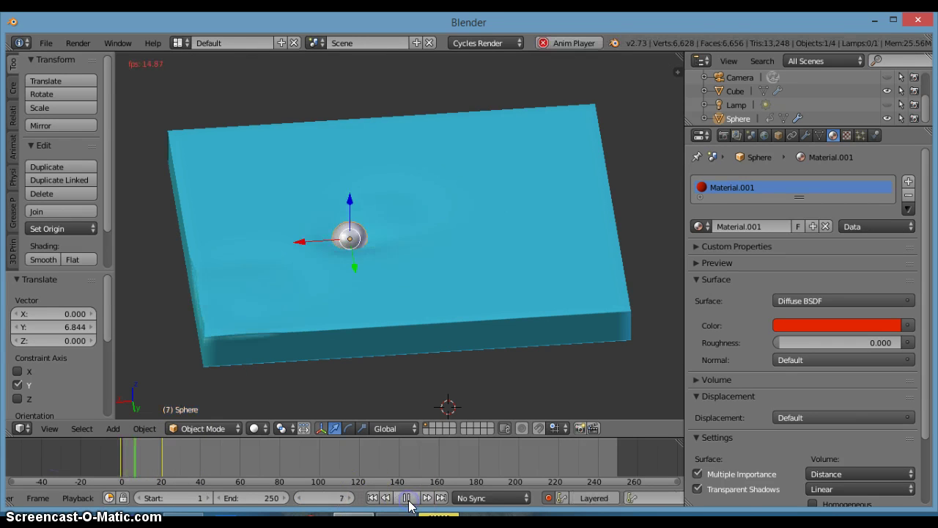
left_click(406, 498)
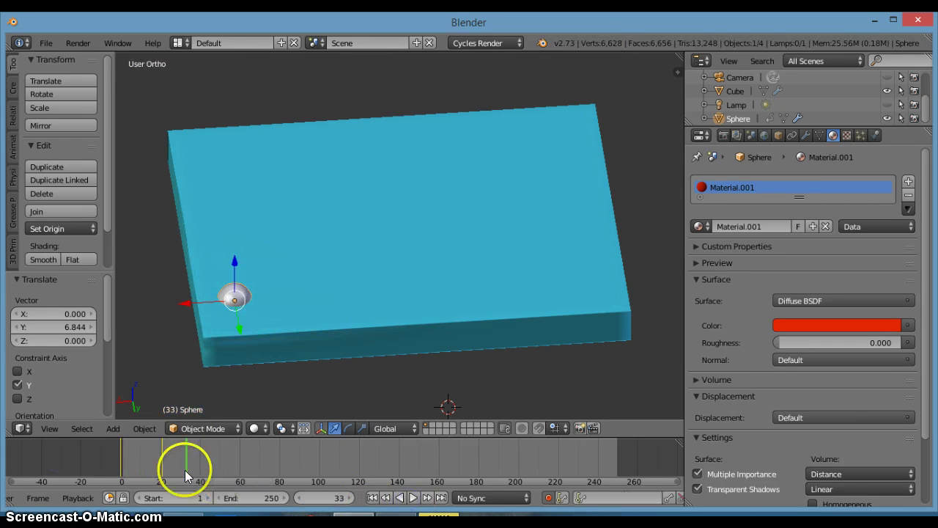
left_click_drag(163, 462, 102, 460)
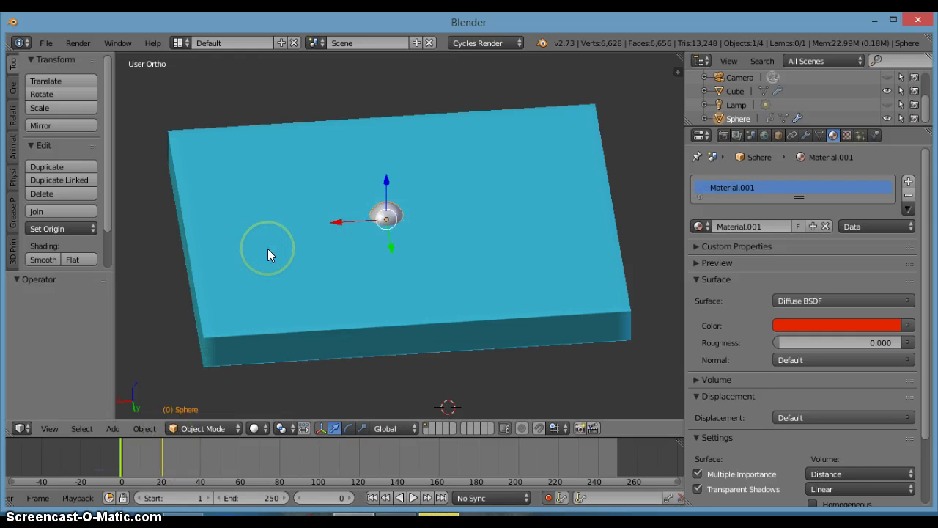
Undo the sphere's move to the slab's corner at frame 21
key("Up")
key("ctrl+z")
key("ctrl+z")
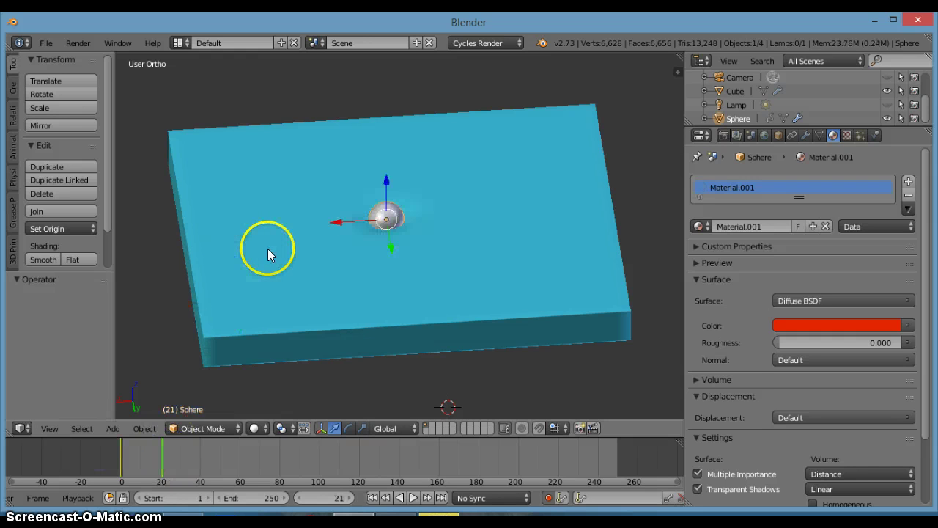
At frame 11, move the sphere about 9.152 along X to record a second keyframe
left_click_drag(157, 458, 122, 460)
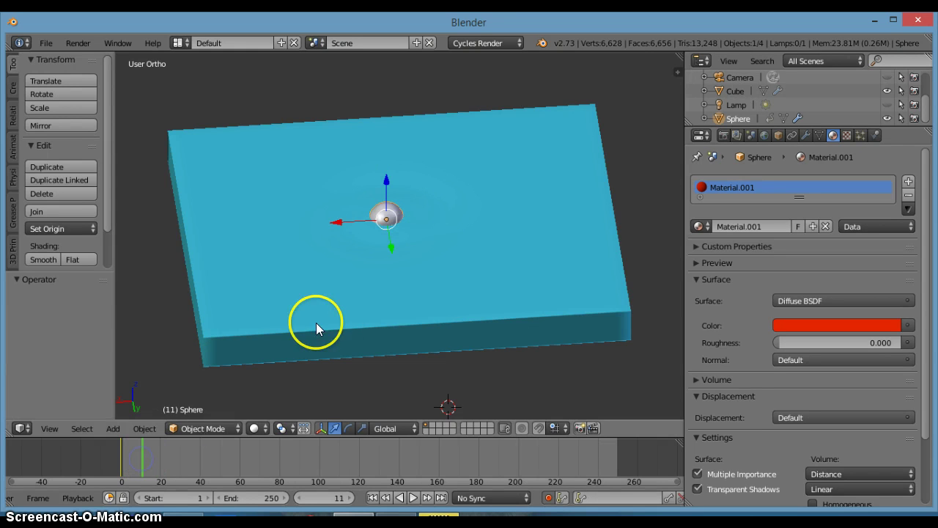
scroll(402, 257, "up", 4)
scroll(404, 246, "down", 5)
right_click(405, 227)
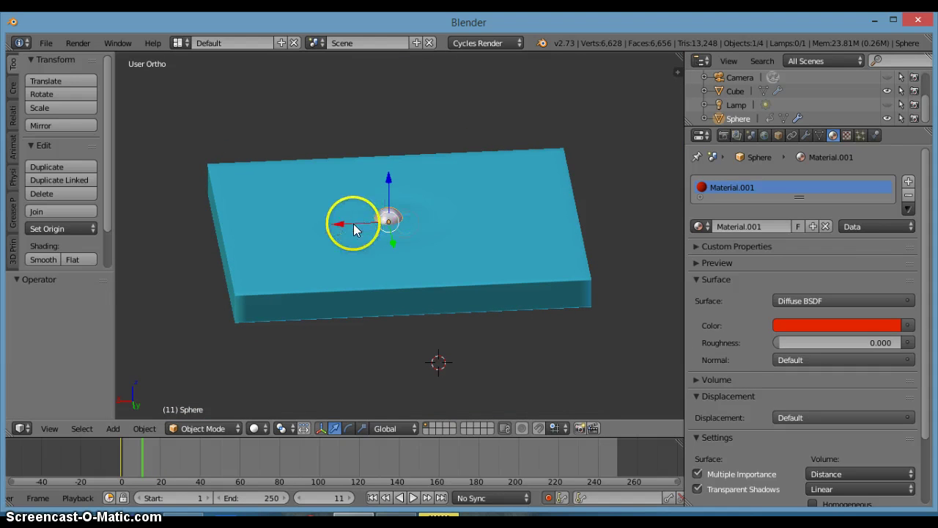
left_click_drag(356, 224, 214, 245)
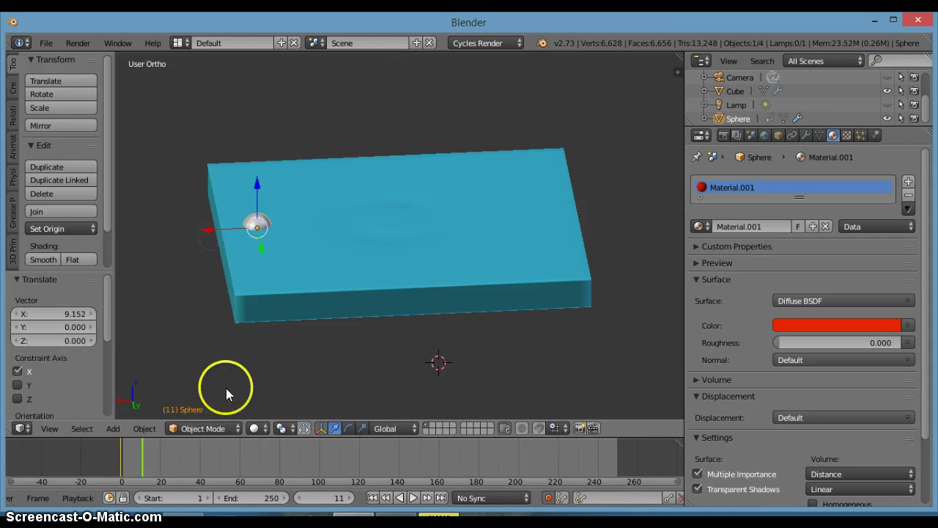
At frame 23, move the sphere about 9.042 along Y to record a keyframe near the slab's edge
left_click(152, 456)
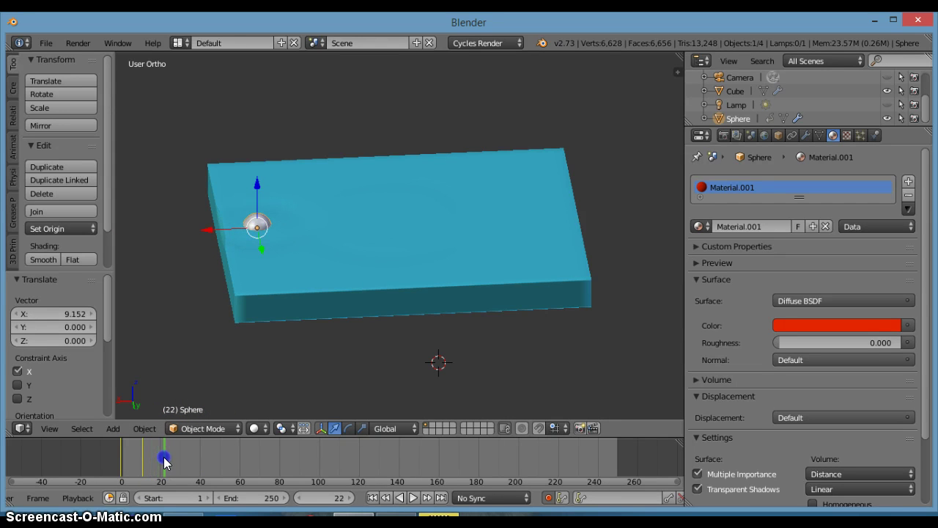
left_click_drag(167, 461, 168, 462)
middle_click_drag(373, 251, 516, 219)
left_click_drag(315, 277, 563, 256)
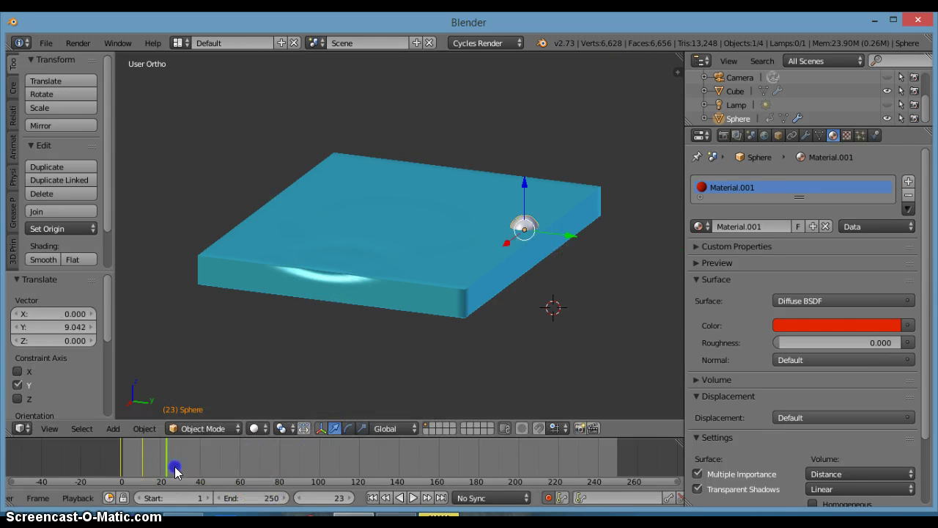
At frame 38, keyframe the sphere across the slab, moving it about -15.850 along Y and 0.040 along Z
left_click_drag(176, 470, 196, 461)
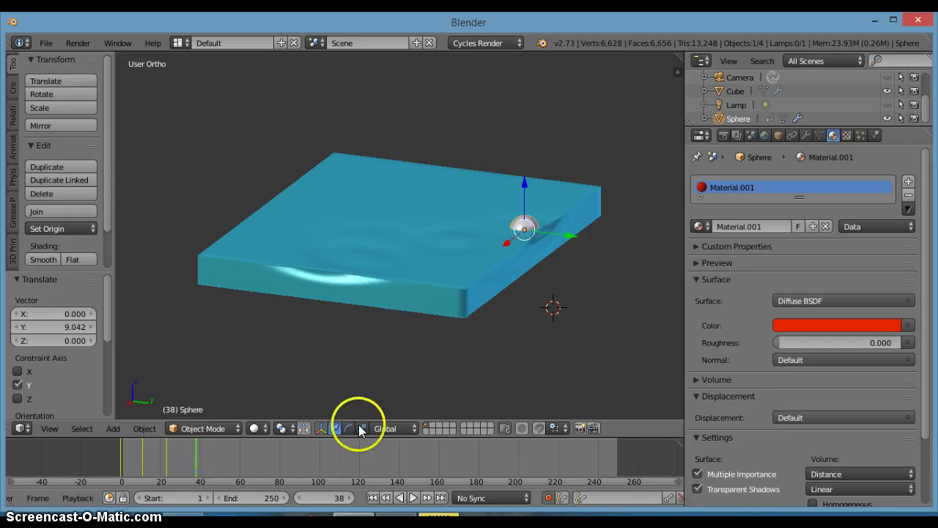
middle_click_drag(450, 339, 195, 278)
left_click_drag(200, 233, 474, 280)
middle_click_drag(474, 280, 527, 183)
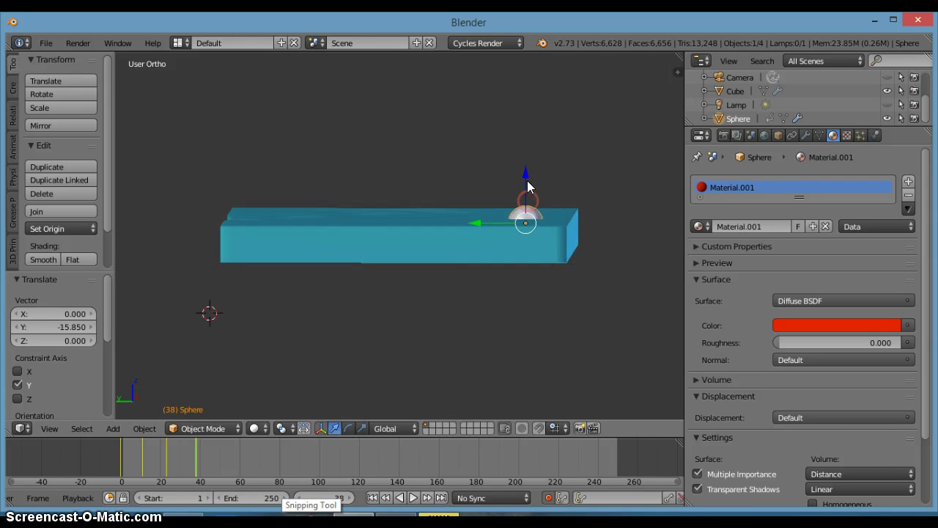
left_click_drag(527, 184, 515, 194)
At frame 53, lower the sphere about 0.765 along Z into the slab to record a keyframe
left_click(228, 460)
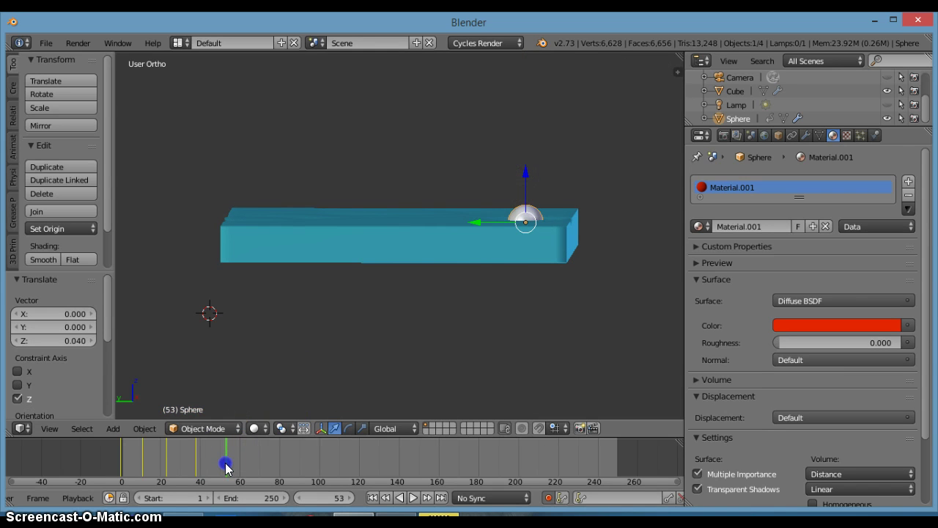
middle_click_drag(469, 306, 499, 306)
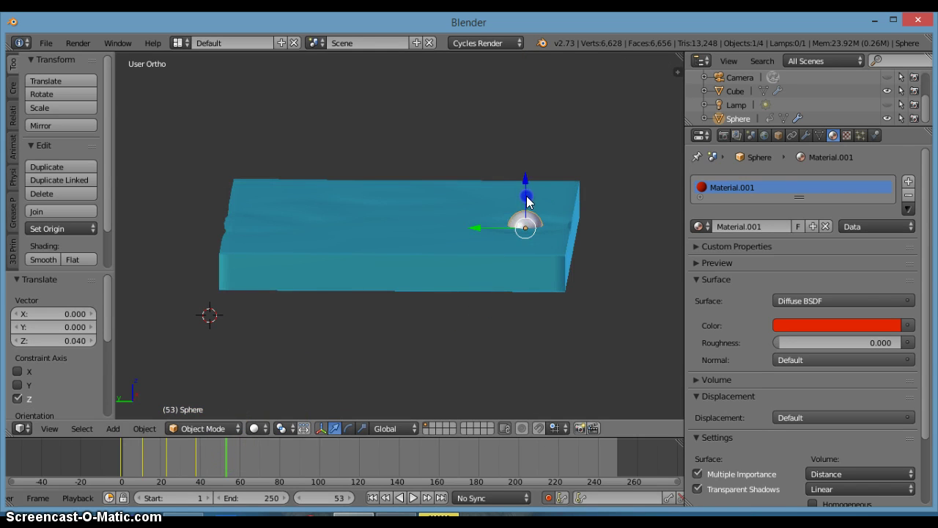
left_click_drag(528, 195, 505, 233)
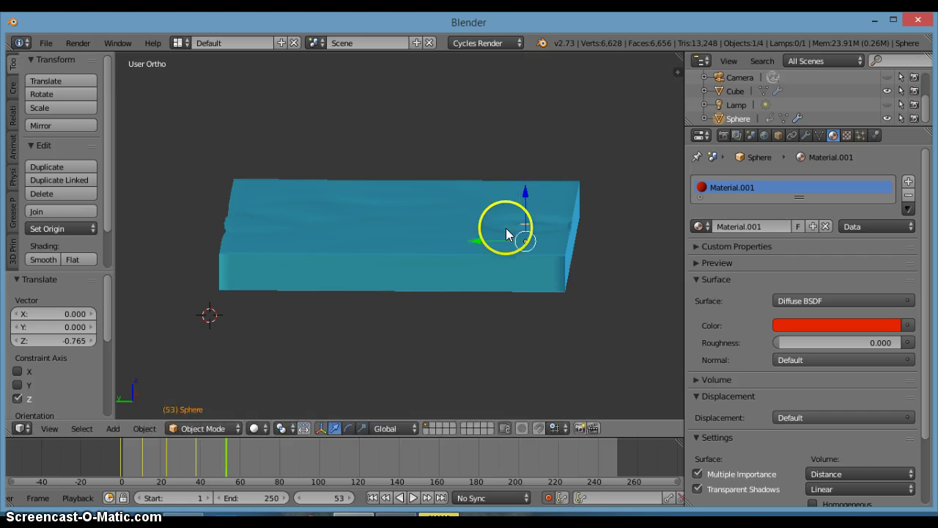
At frame 65, keyframe the sphere after moving it about 14.510 along Y and raising it about 6.641 along Z
left_click_drag(230, 472, 247, 471)
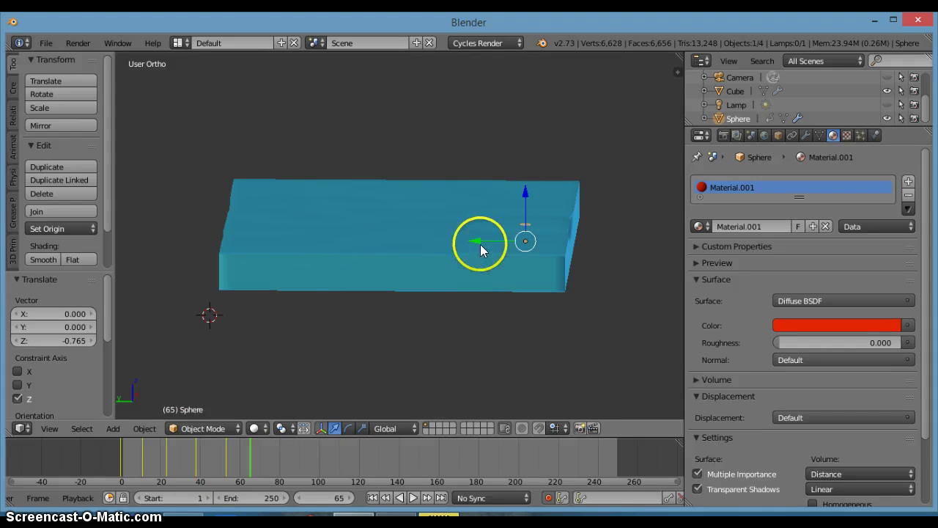
left_click_drag(466, 244, 217, 253)
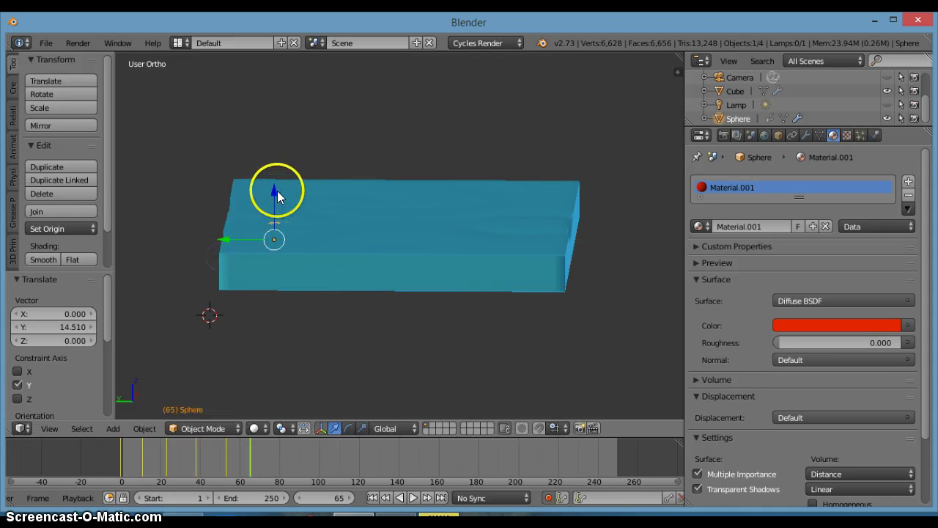
left_click_drag(272, 195, 274, 84)
Play the sphere animation from frame 0 and scrub back through the frames to examine the waves on the slab
left_click_drag(168, 480, 83, 488)
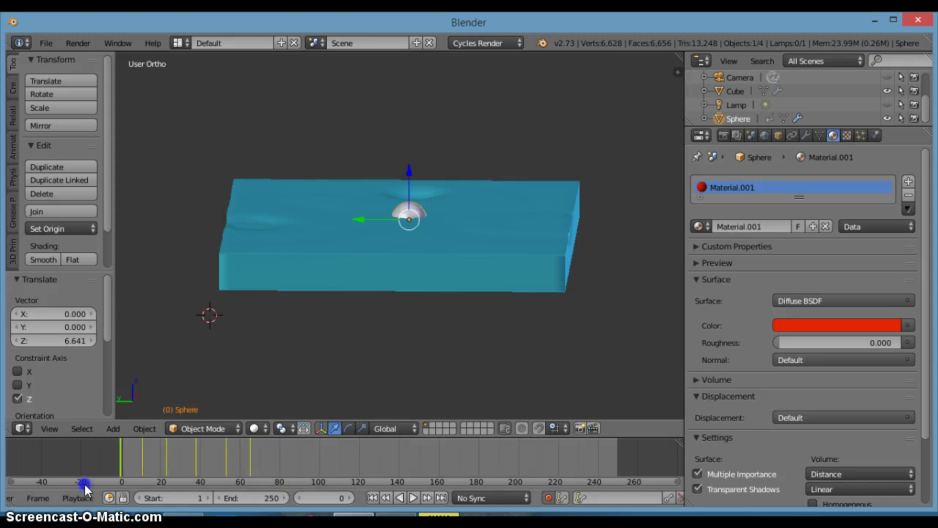
middle_click_drag(243, 269, 356, 305)
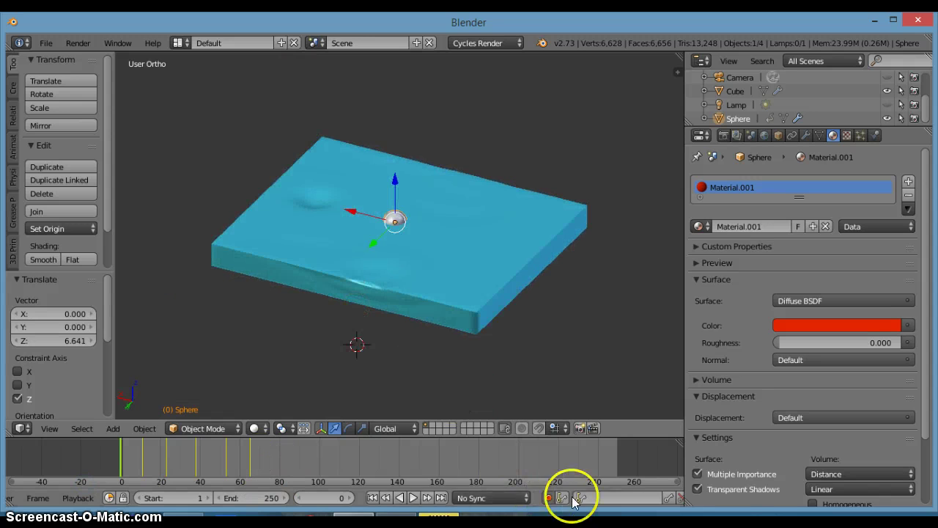
left_click(413, 498)
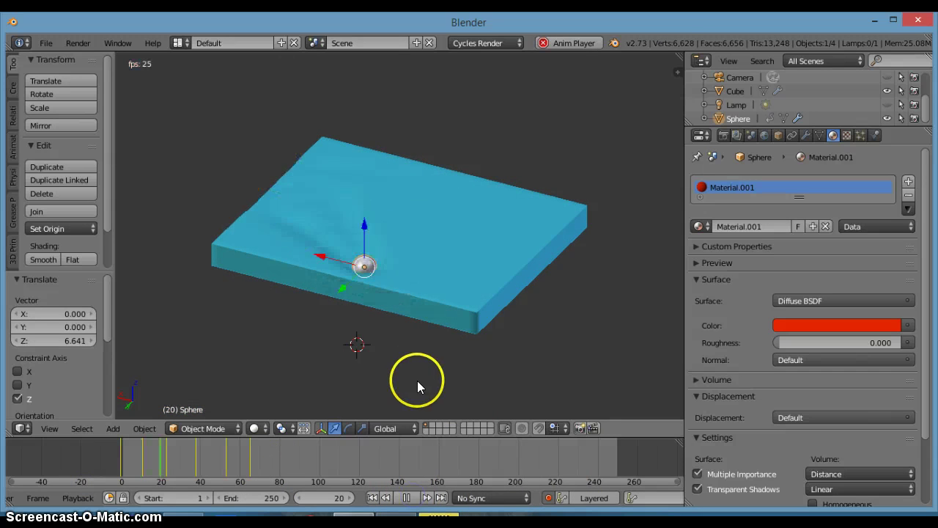
left_click(407, 498)
left_click_drag(297, 458, 193, 456)
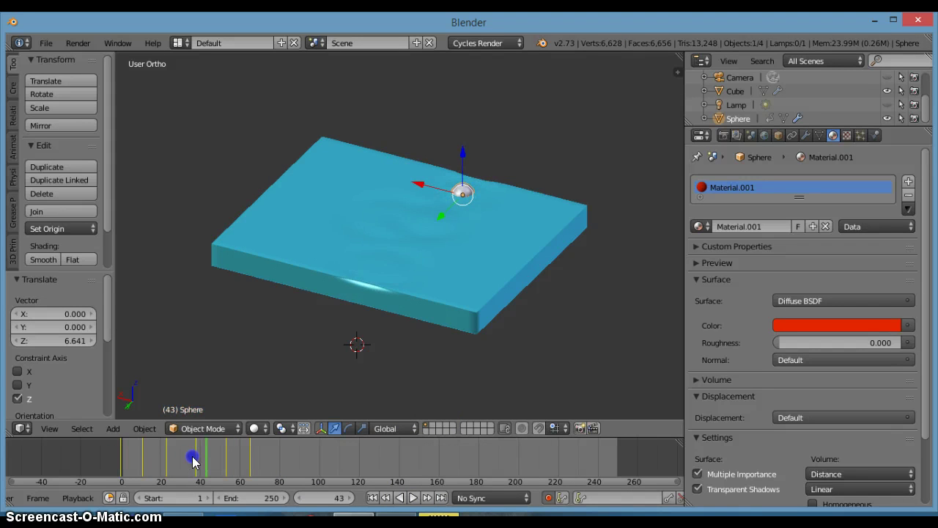
Select the slab and show its Dynamic Paint canvas and wave settings
right_click(366, 250)
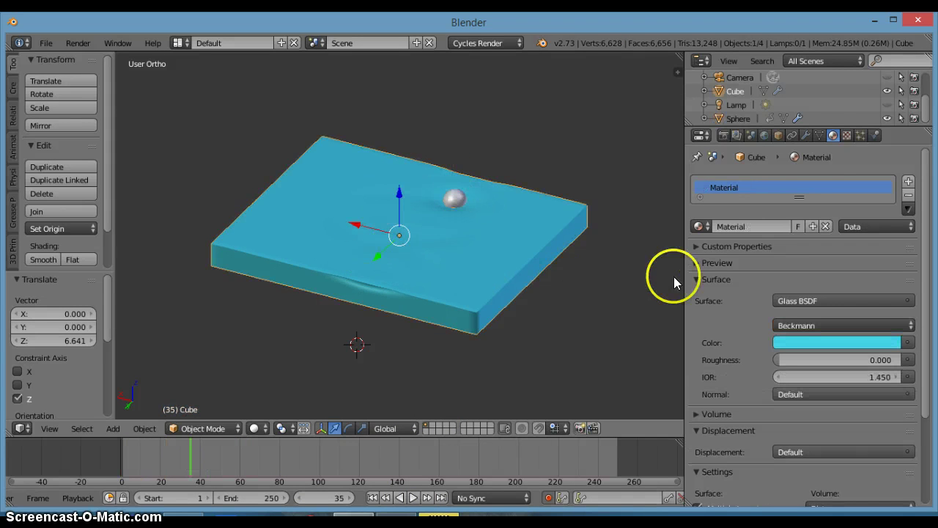
left_click(874, 136)
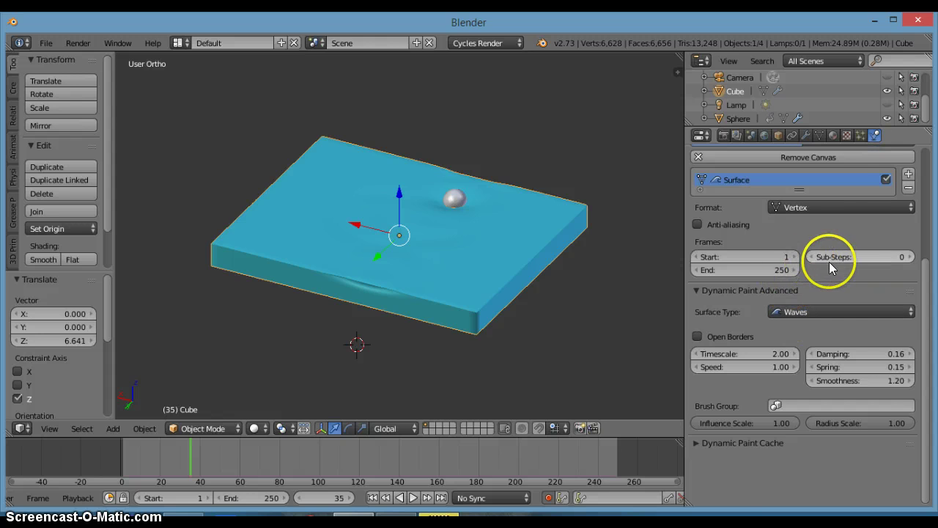
scroll(808, 240, "up", 2)
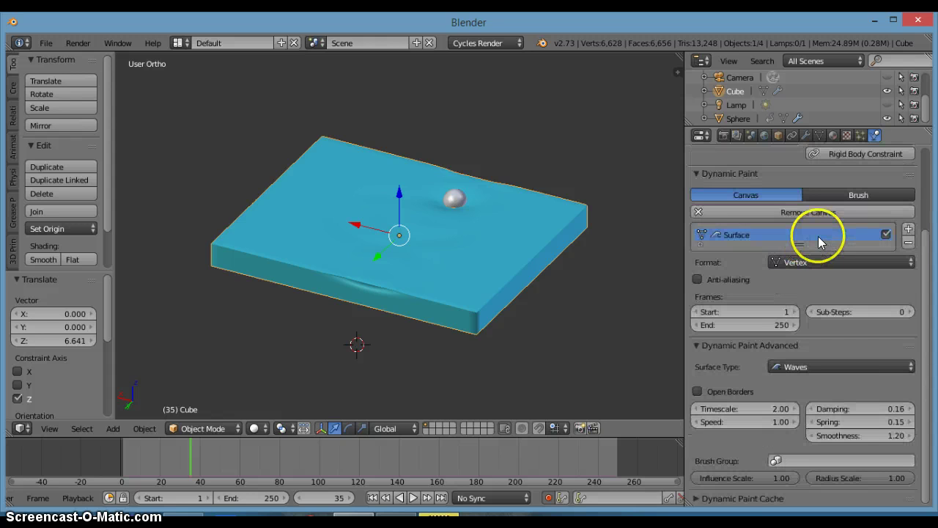